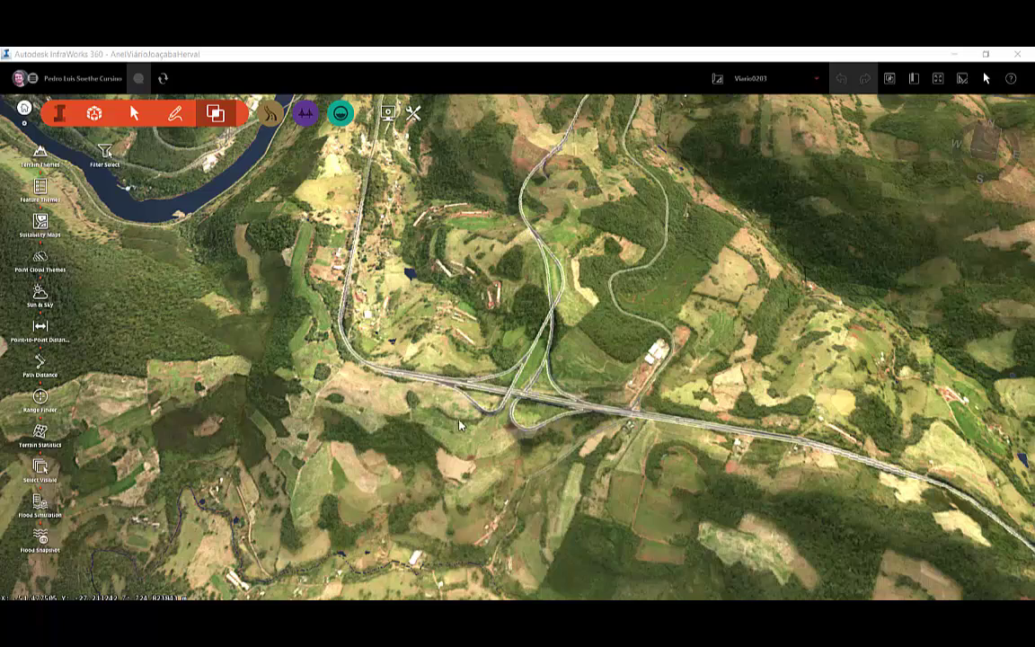
Start a 3D model export and define its extent interactively with a bounding box around the road interchange
left_click_drag(387, 397, 430, 421)
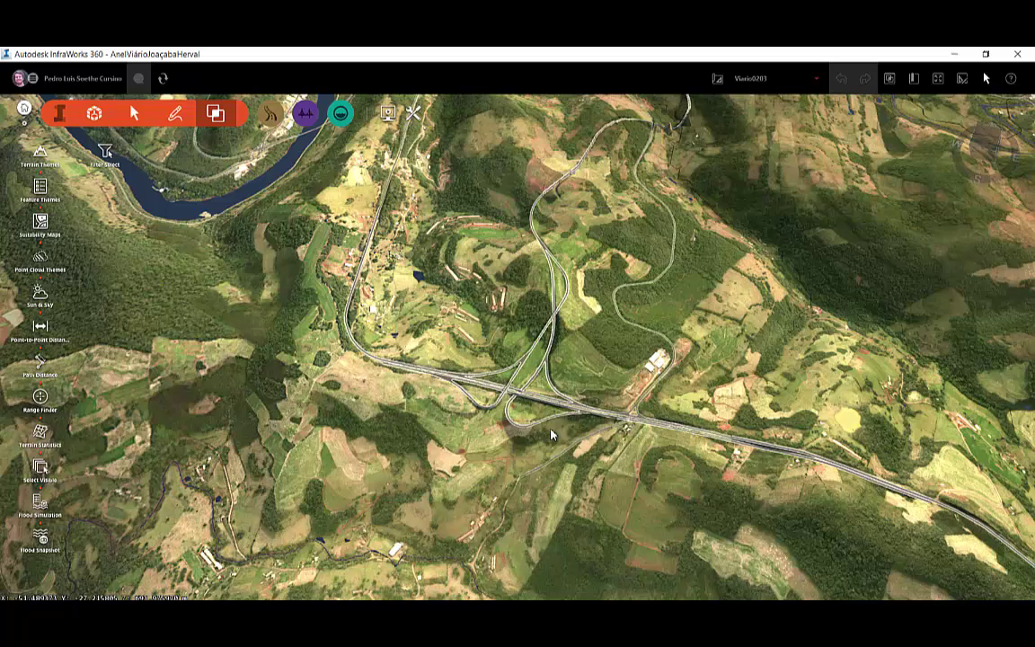
scroll(533, 393, "up", 3)
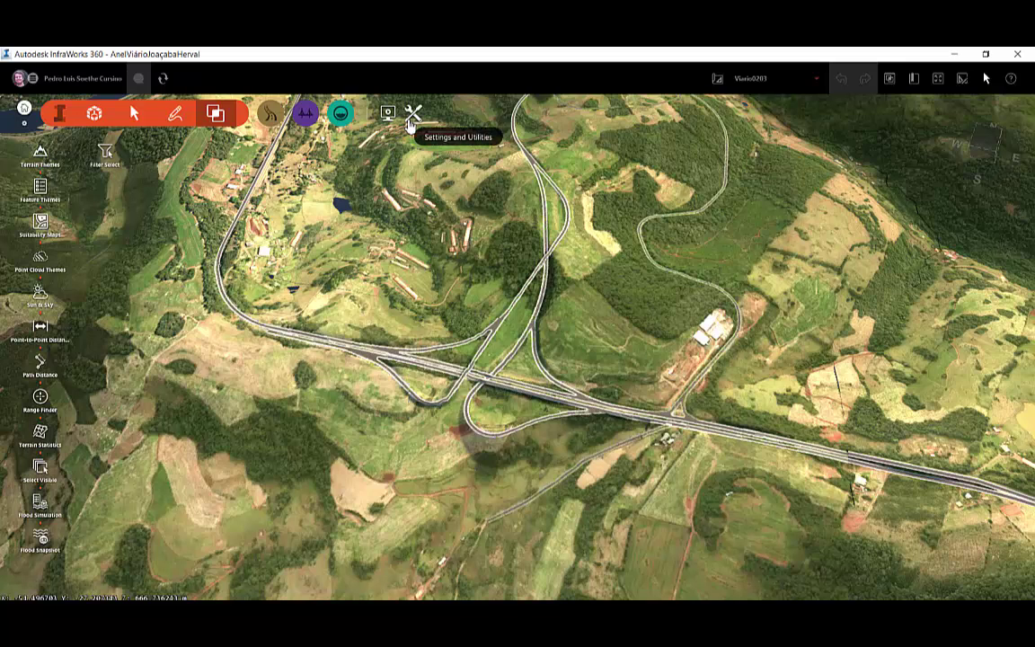
left_click(413, 115)
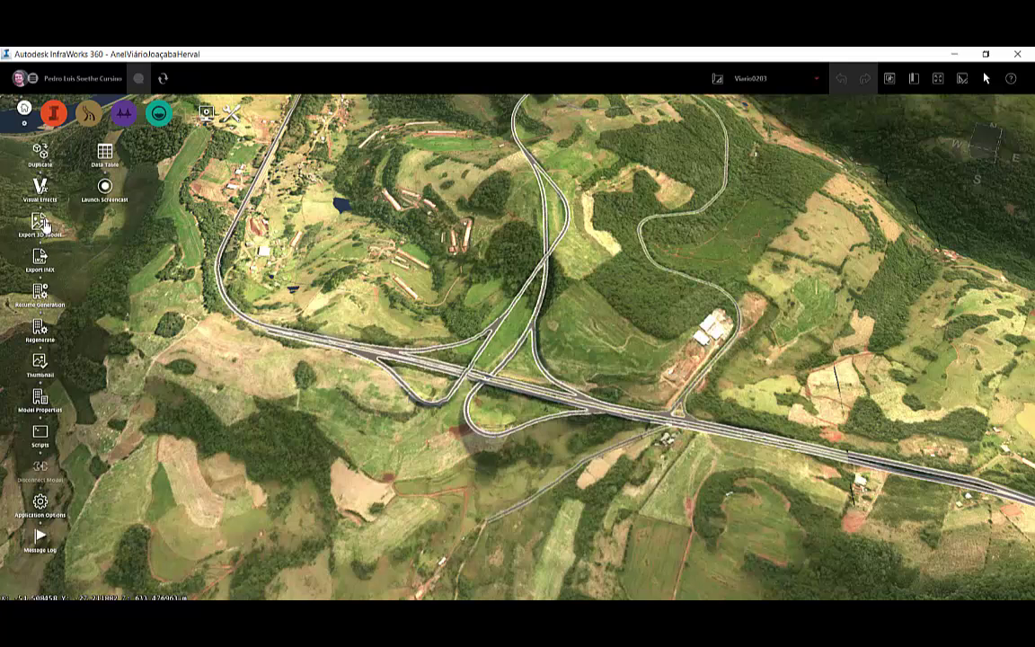
left_click(40, 223)
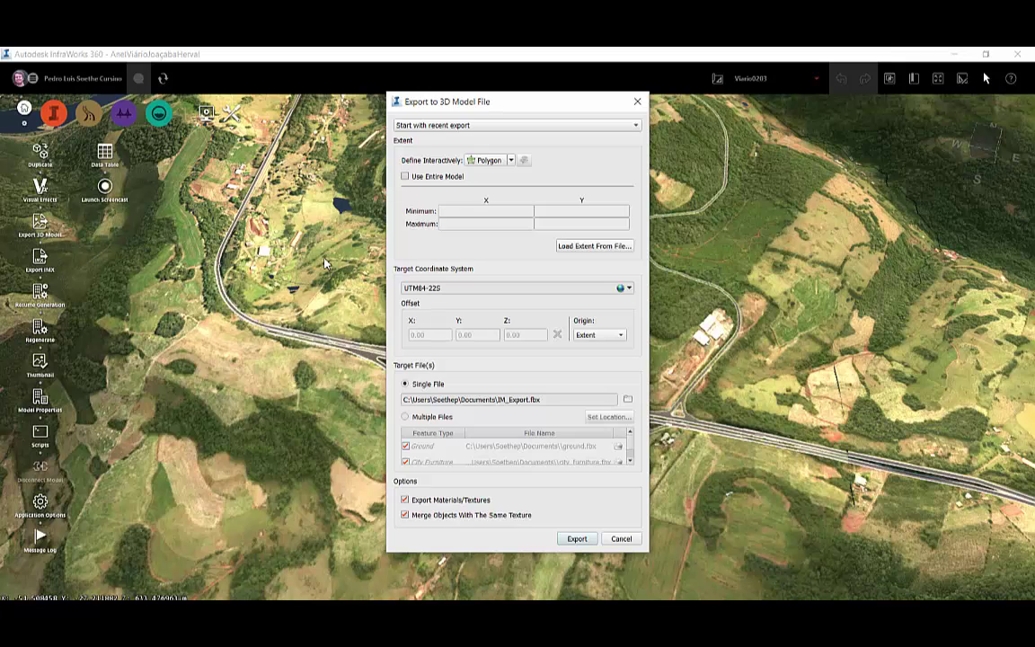
left_click(509, 161)
left_click(499, 185)
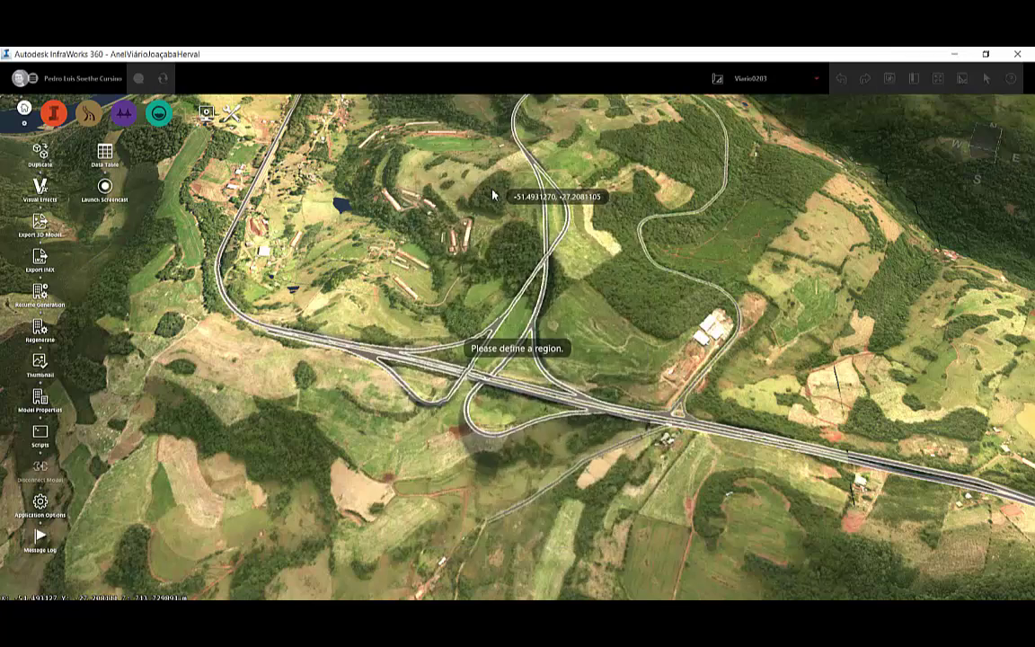
scroll(486, 379, "down", 6)
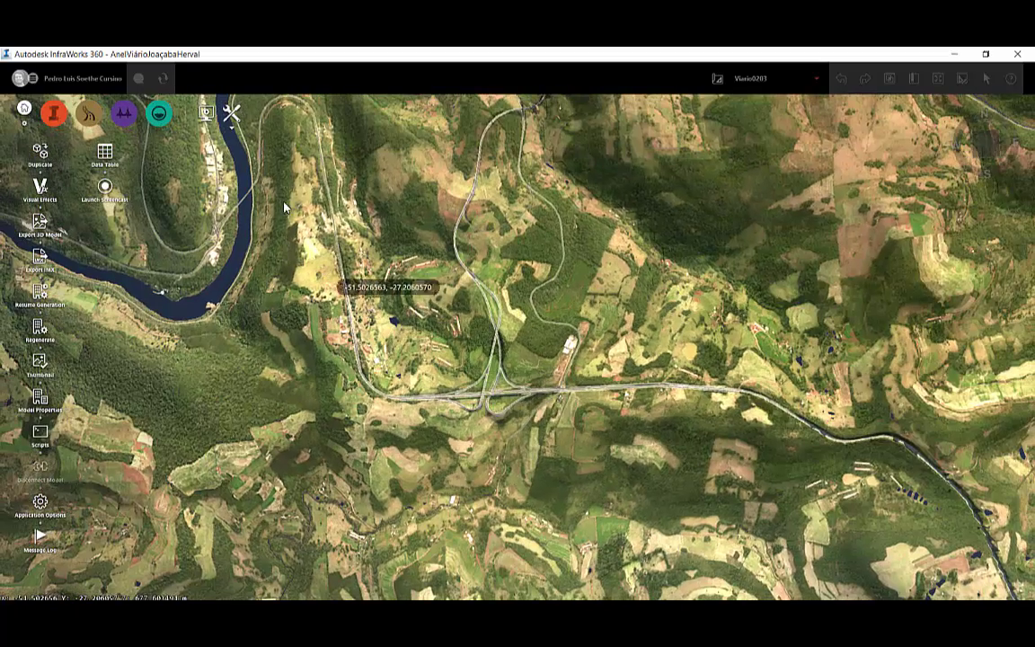
left_click(270, 177)
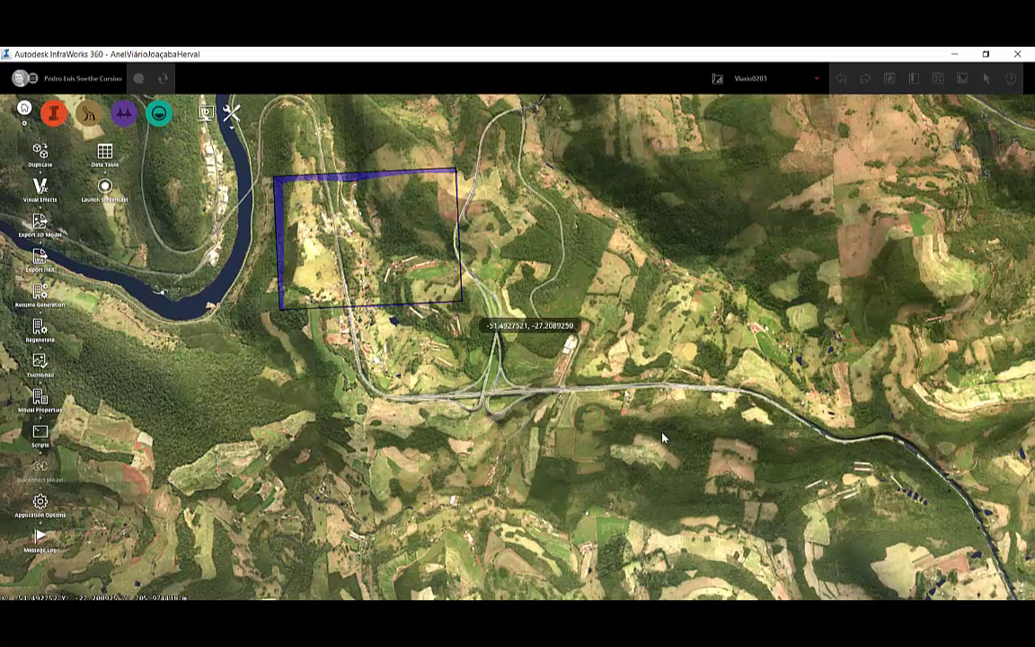
left_click(681, 500)
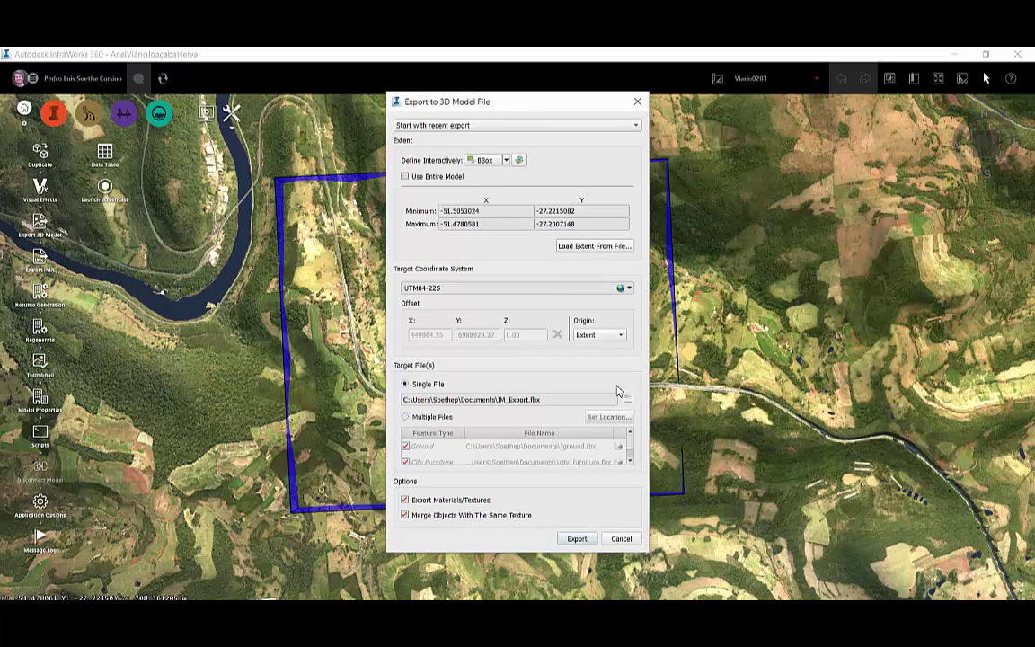
Set the single target file to IntersectionGames2.fbx in D:\PLSC\BLOG\stingray and run the export
left_click(626, 400)
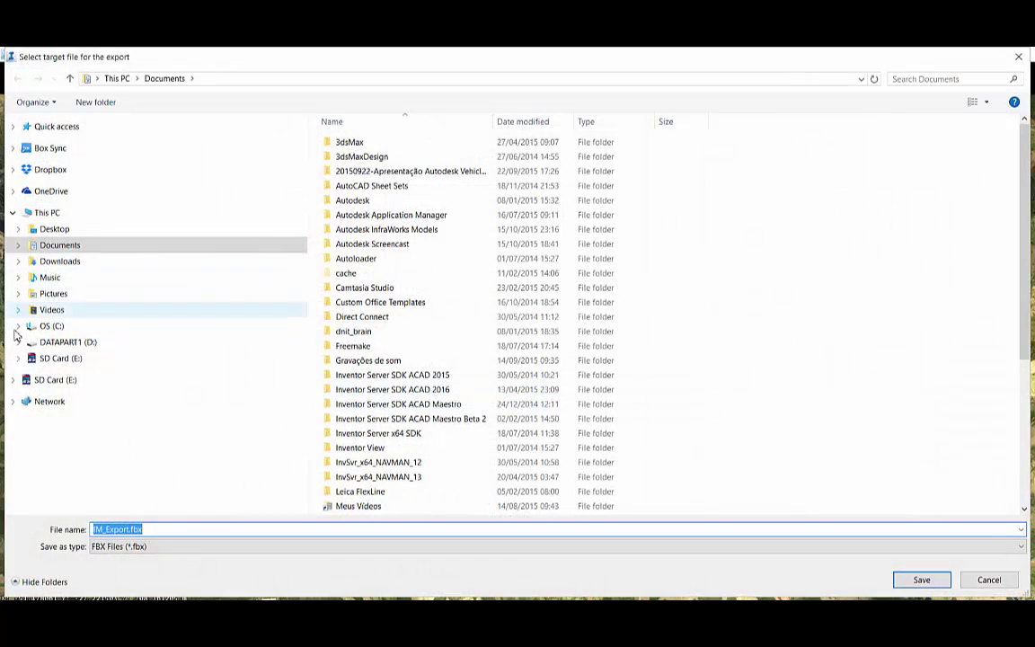
left_click(54, 343)
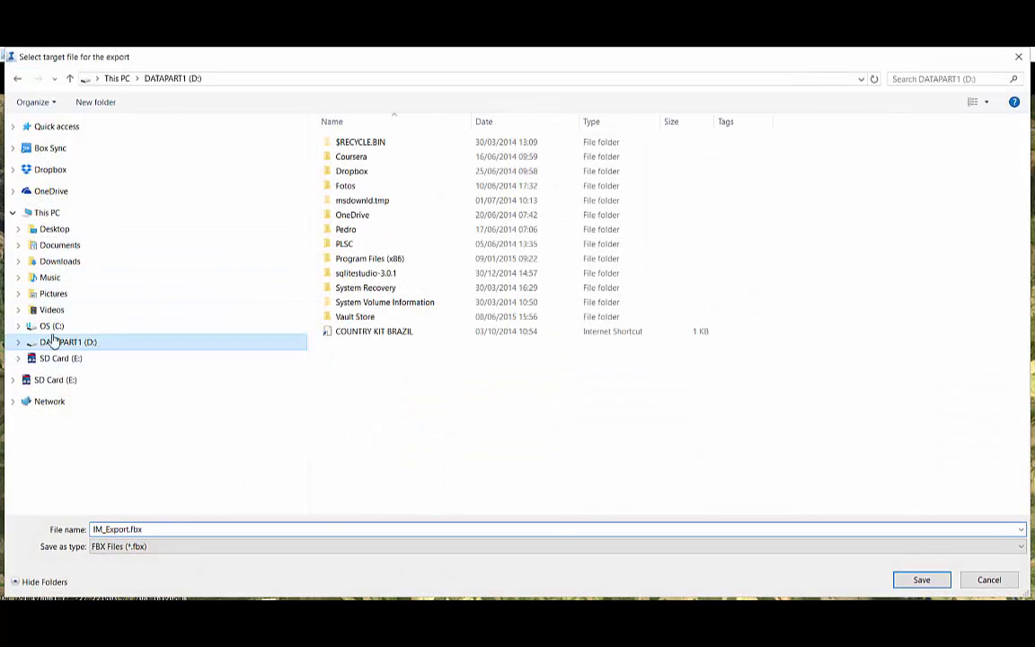
double_click(360, 245)
double_click(347, 302)
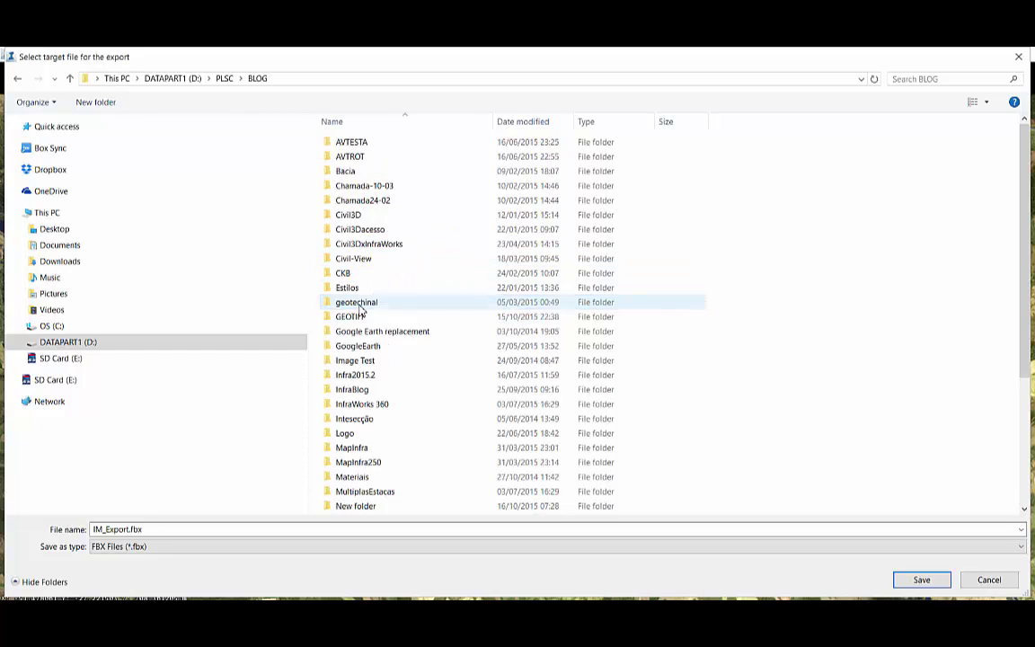
scroll(365, 322, "down", 4)
double_click(352, 451)
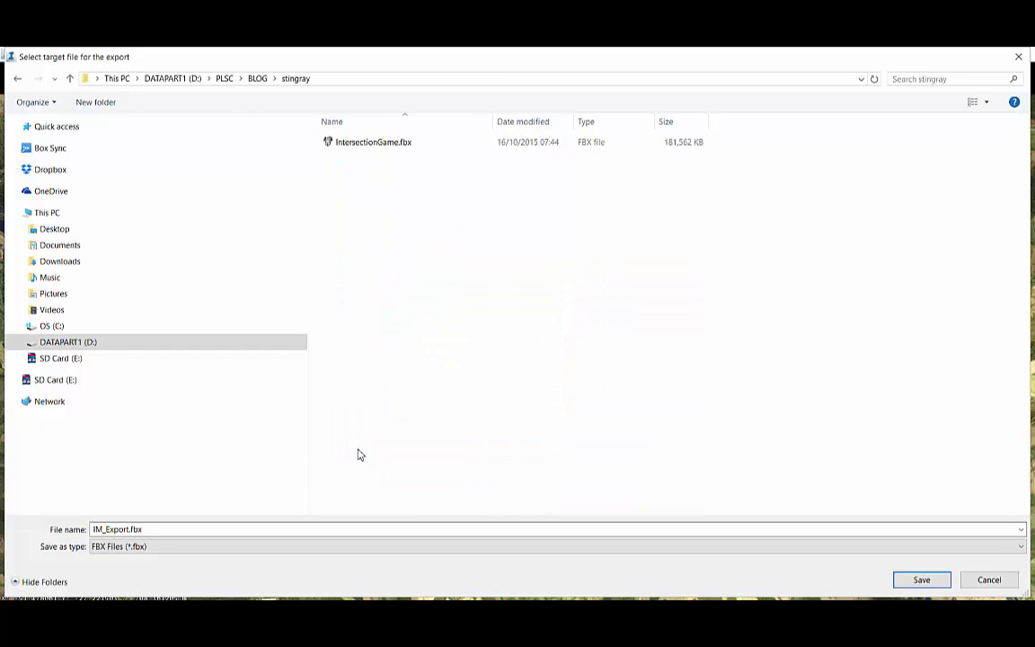
double_click(164, 529)
type("Intersec")
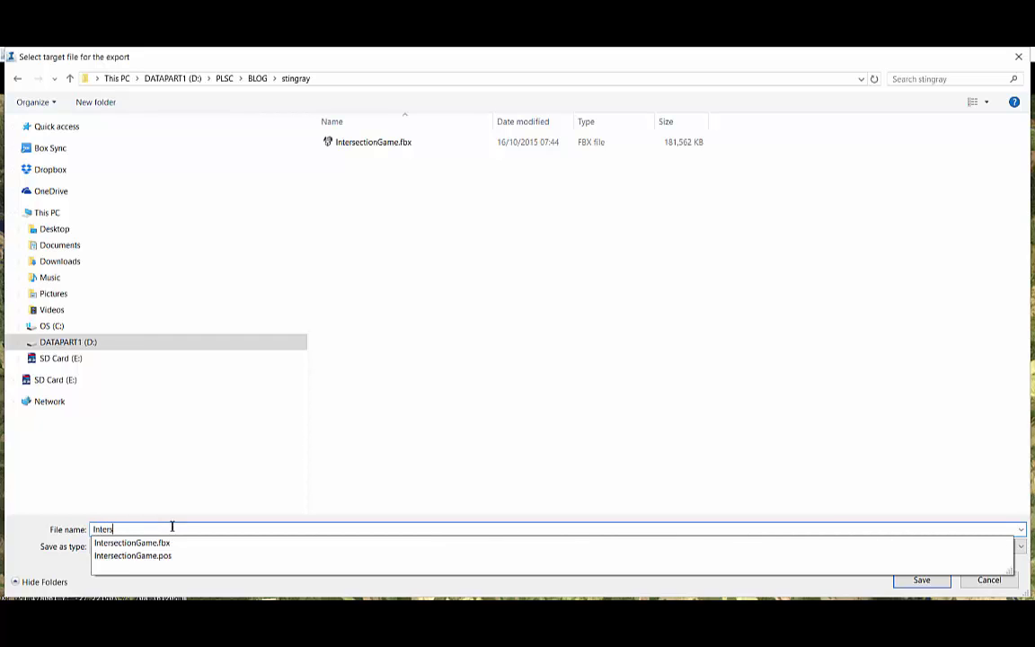
type("tionGames2.fbx")
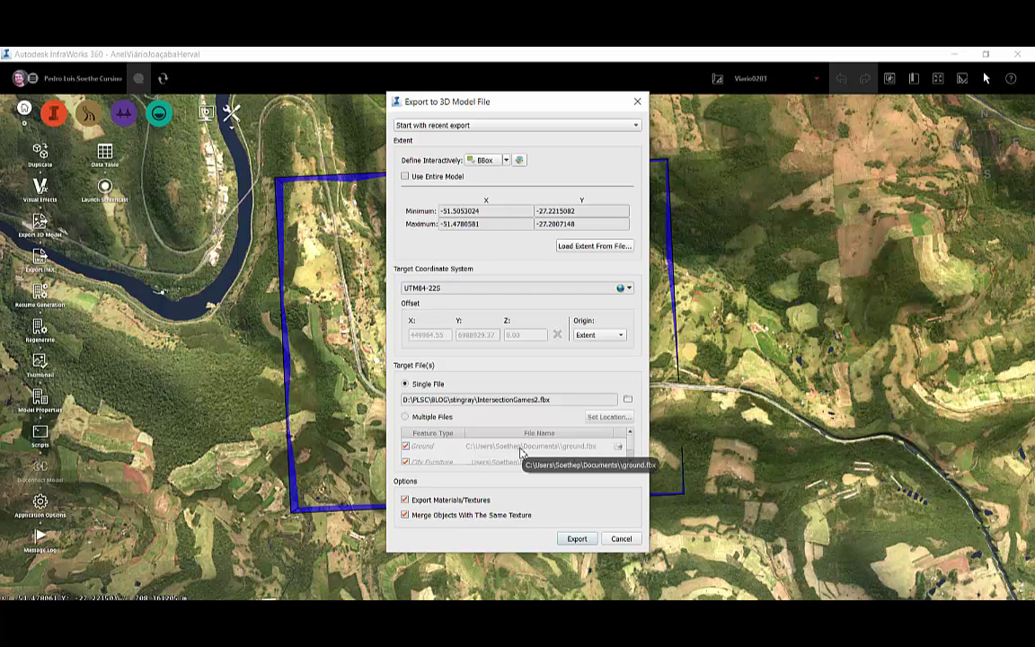
left_click(583, 539)
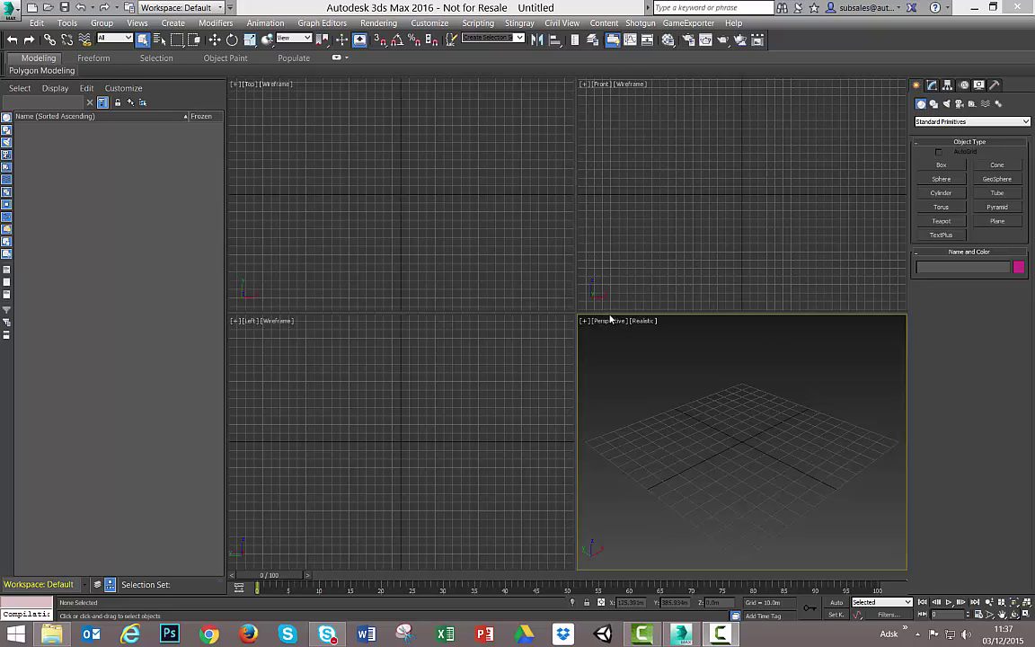
In 3ds Max, enlarge the Perspective viewport and import IntersectionGame.fbx from the Downloads folder with the default FBX settings
left_click_drag(576, 311, 379, 220)
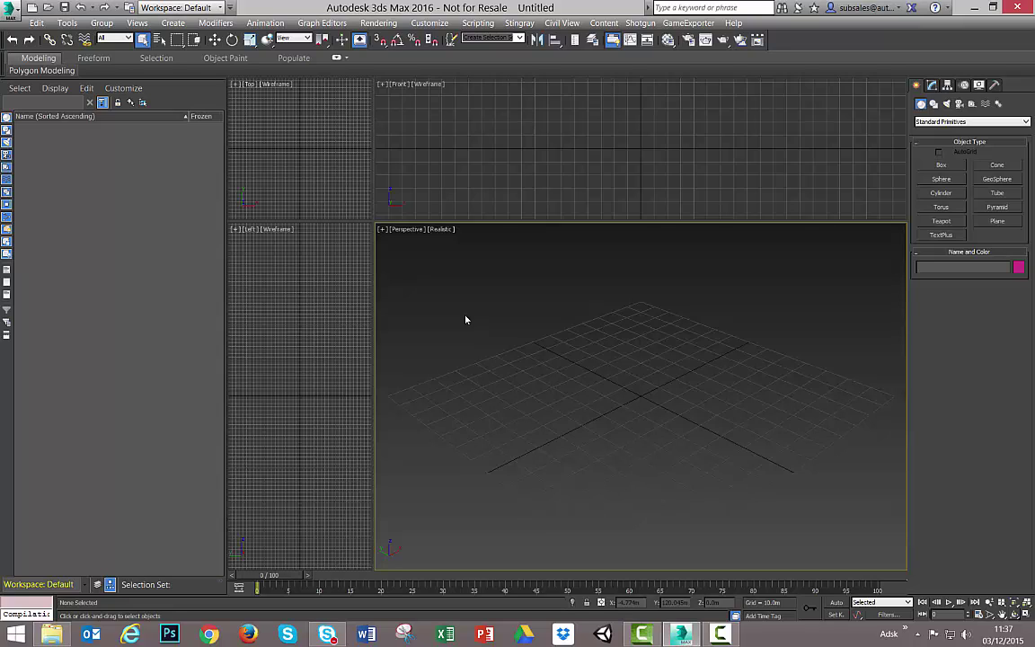
left_click(11, 7)
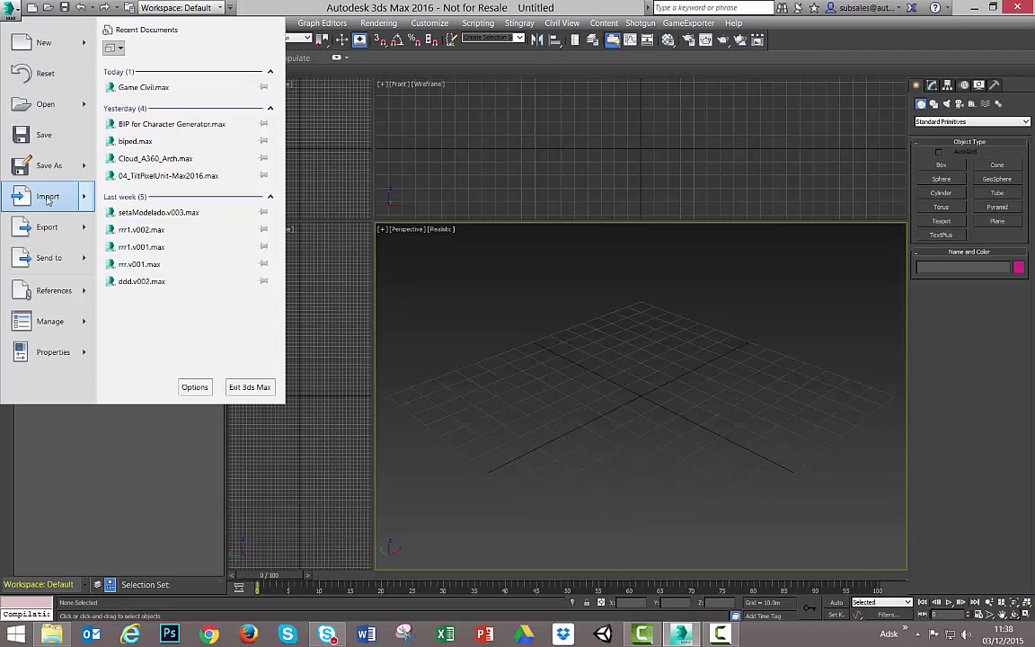
mouse_move(47, 200)
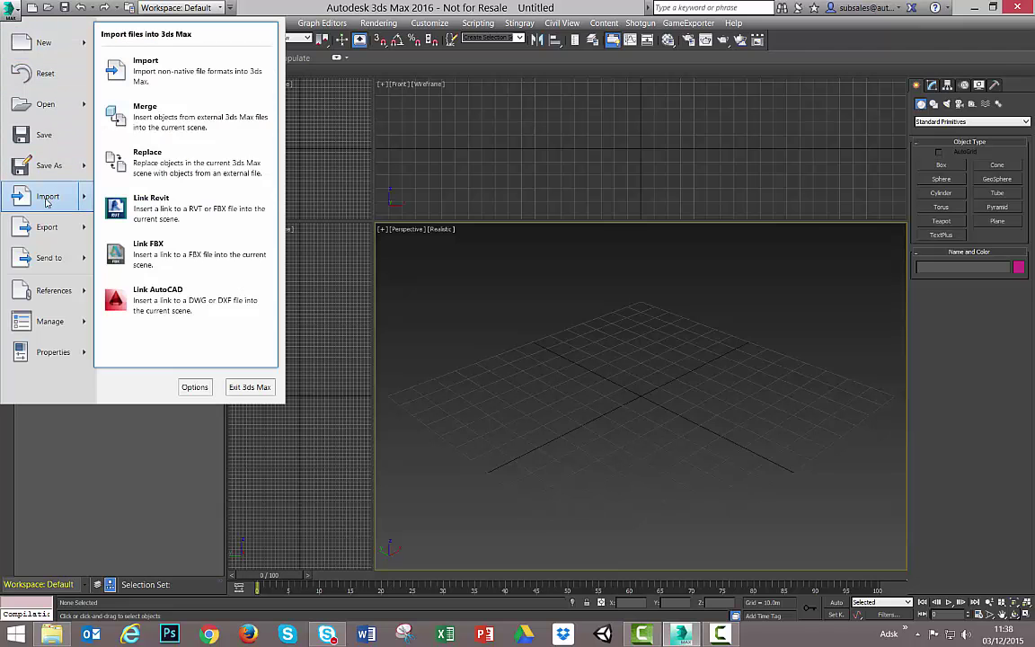
left_click(174, 88)
left_click(49, 160)
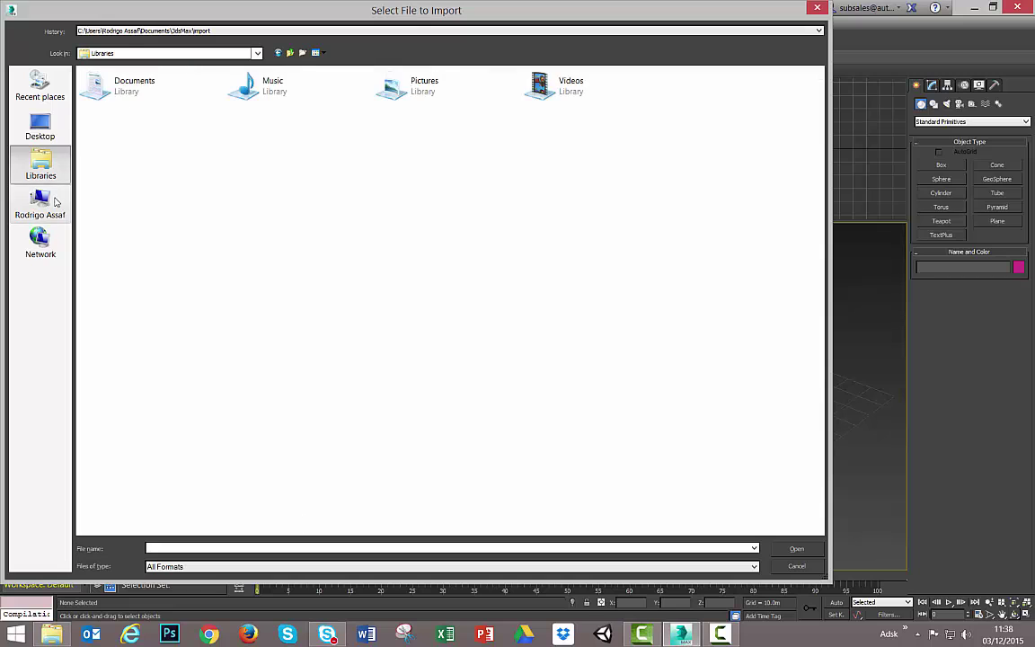
left_click(49, 201)
double_click(506, 106)
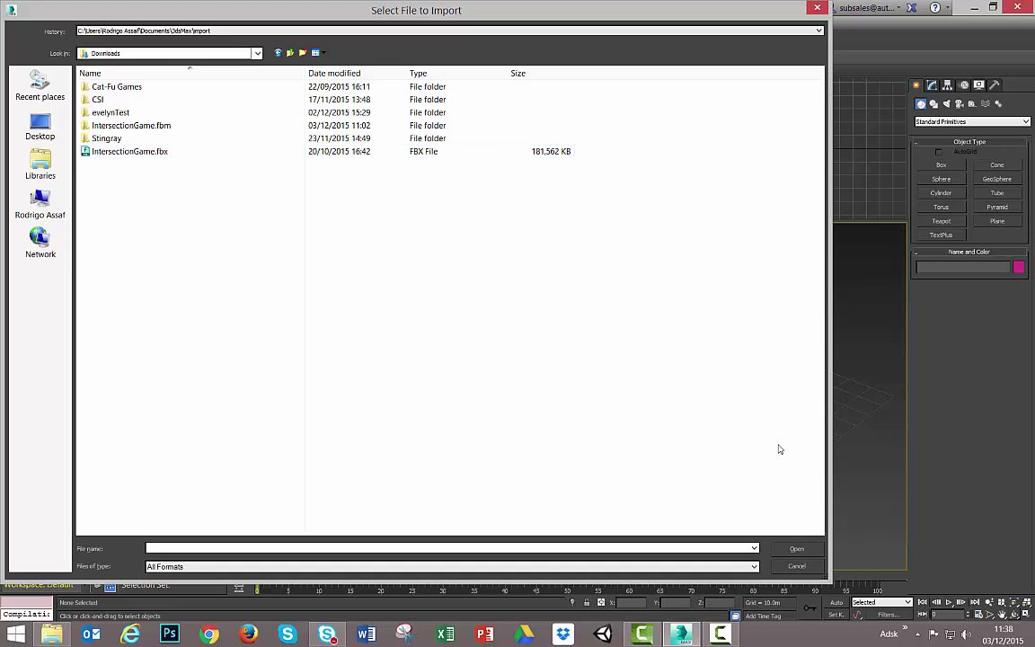
left_click(148, 152)
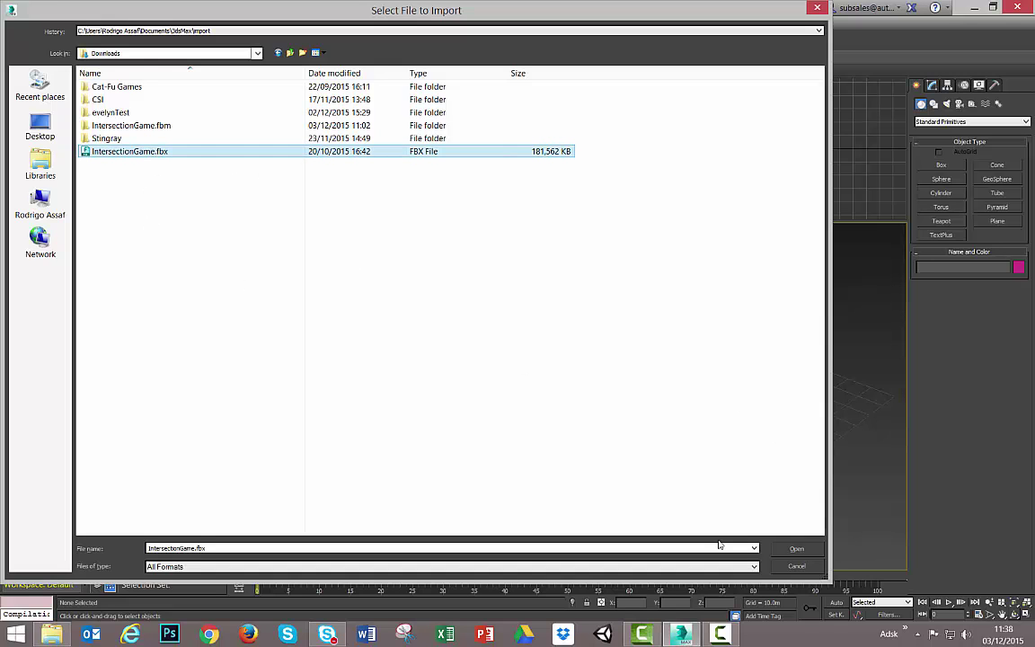
left_click(798, 551)
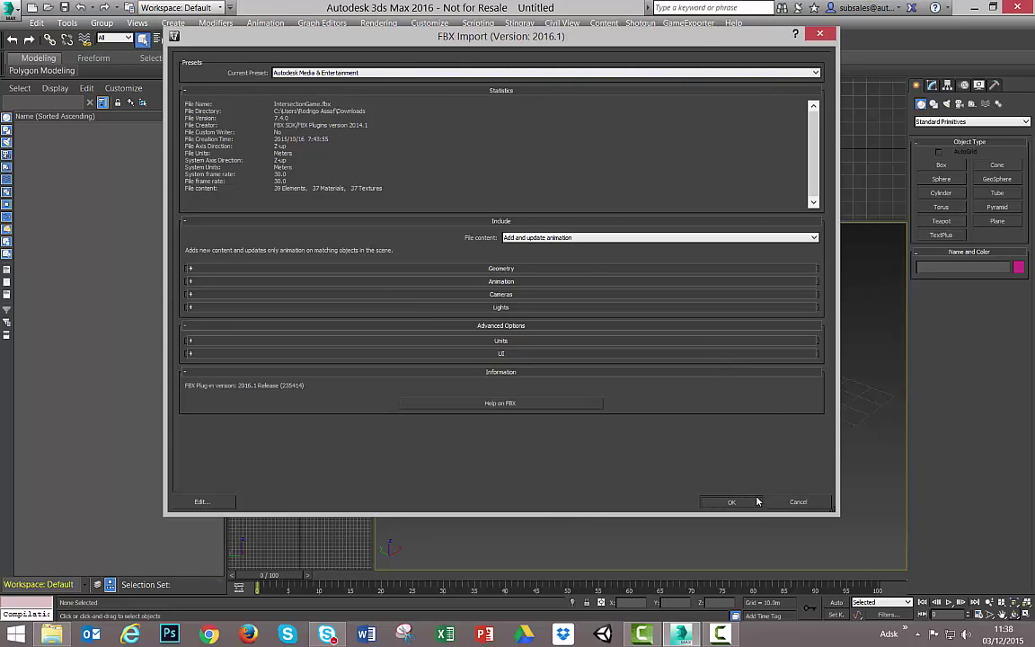
left_click(728, 501)
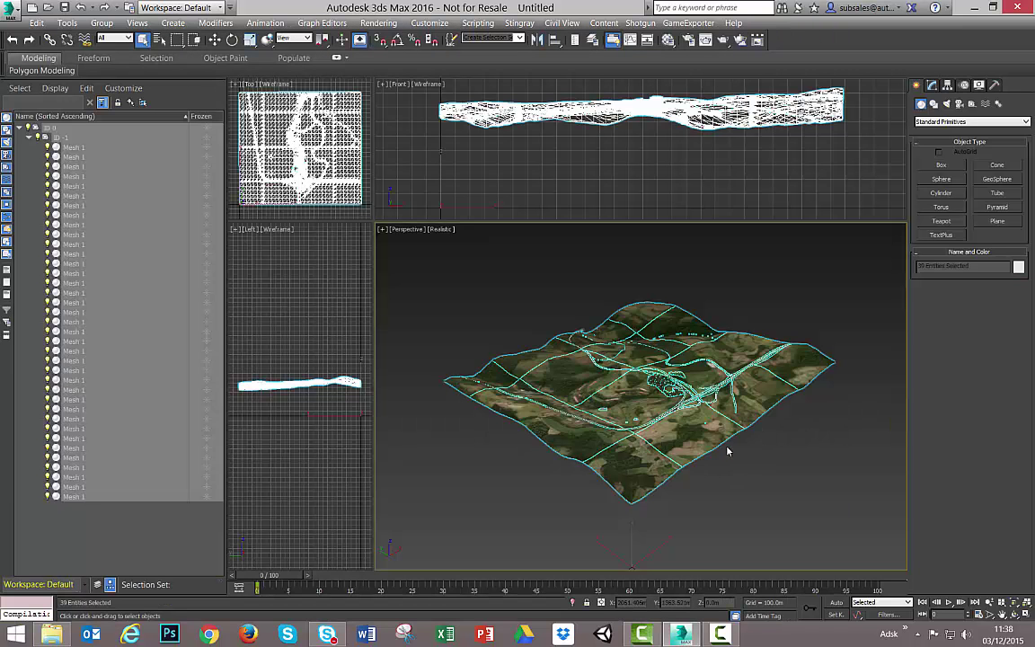
Deselect the imported terrain, select individual tiles to examine how the mesh is divided, and activate the Move tool
middle_click_drag(692, 395, 689, 349)
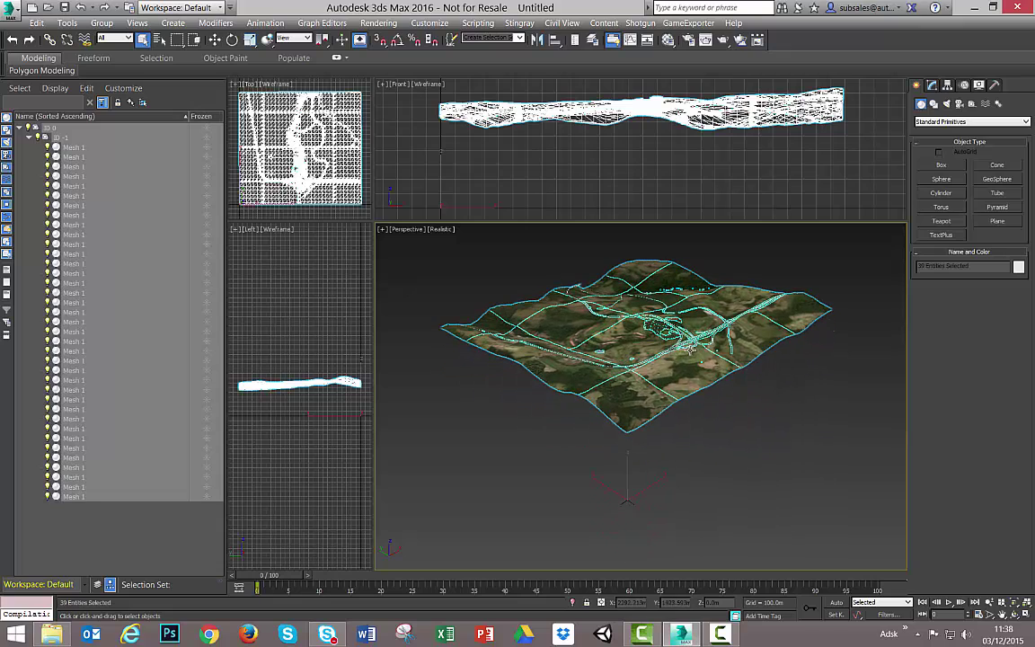
left_click(753, 437)
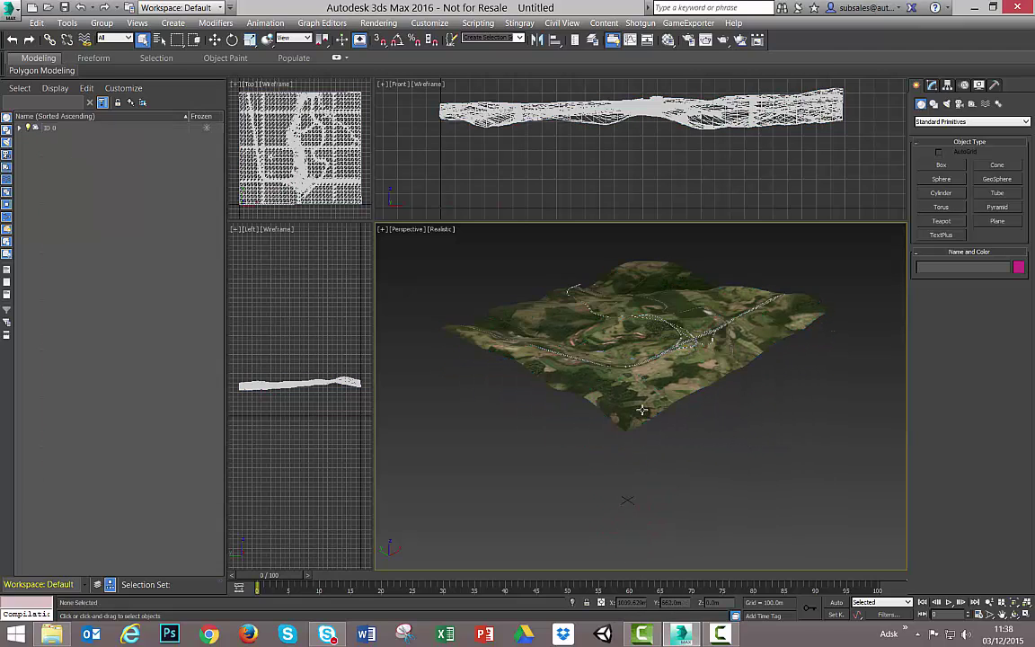
left_click(637, 406)
left_click(698, 364)
left_click(733, 353)
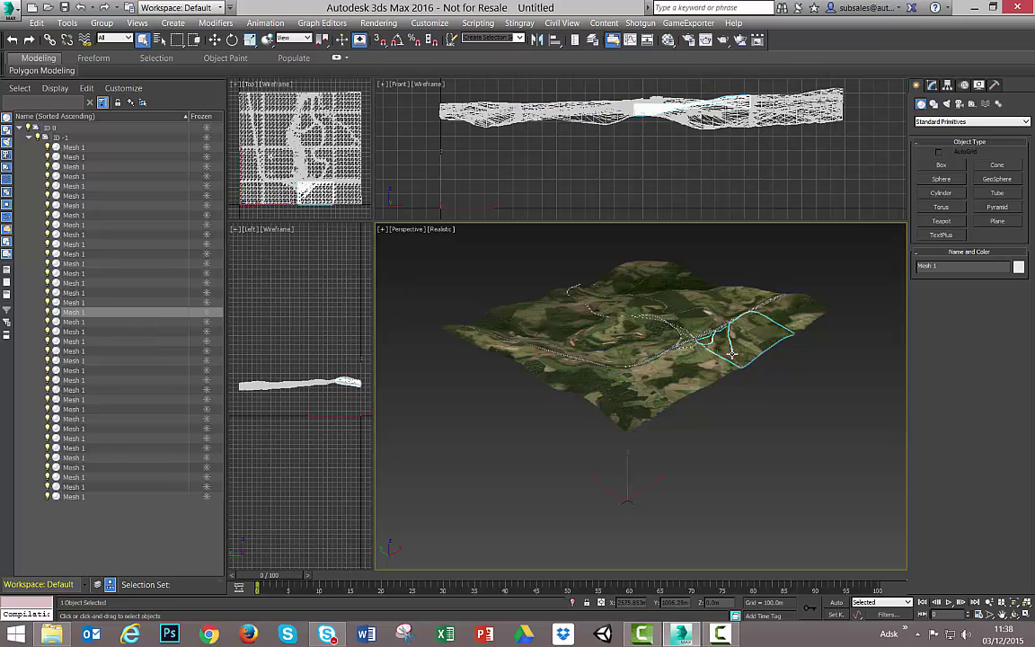
key("w")
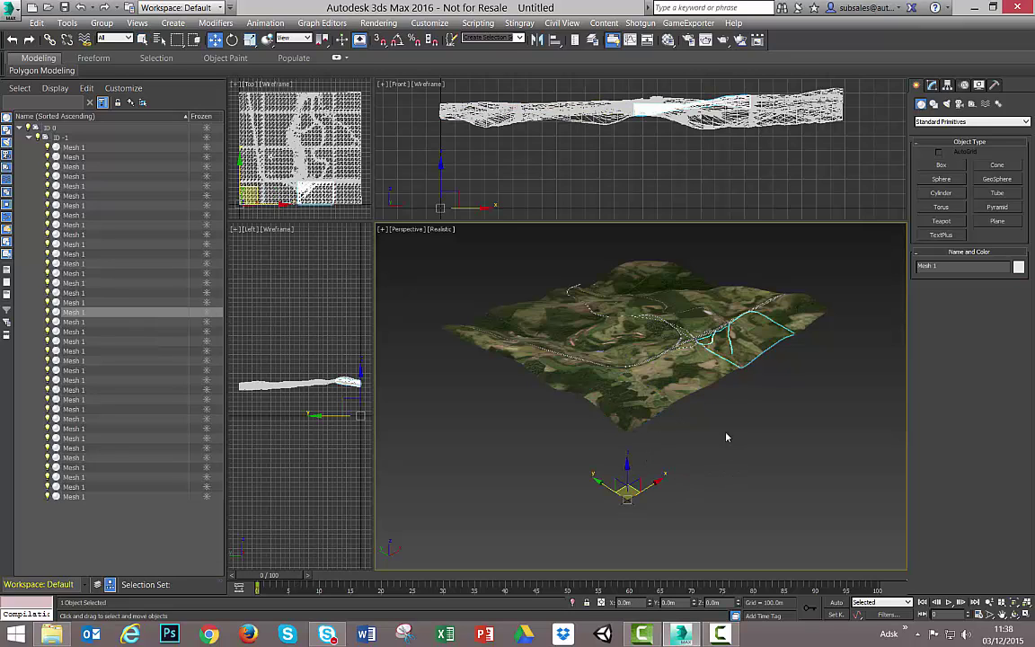
Shift the terrain tile at the far corner along X by about 12 m and examine its pivot point
left_click(722, 414)
left_click(743, 344)
left_click_drag(794, 314, 797, 313)
scroll(642, 503, "up", 3)
middle_click_drag(642, 503, 646, 472)
scroll(646, 472, "up", 3)
middle_click_drag(557, 346, 614, 404)
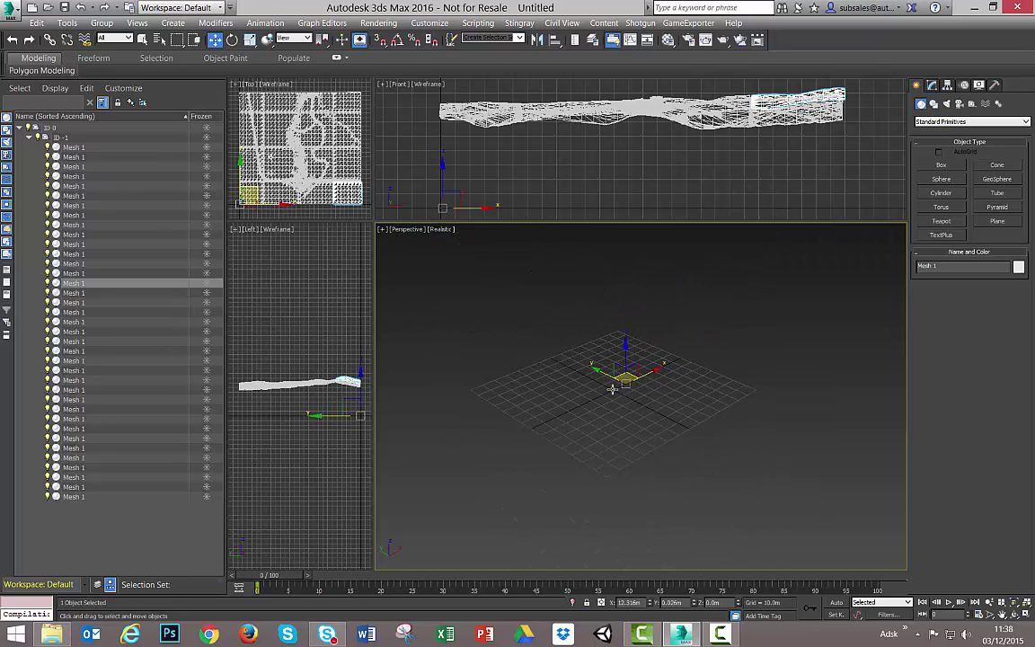
Select several terrain tiles one after another and examine their boundaries and pivot positions relative to the terrain
middle_click_drag(618, 397, 608, 473)
scroll(600, 439, "down", 4)
left_click(605, 379)
middle_click_drag(650, 419, 639, 464)
left_click(671, 366)
middle_click_drag(685, 418, 691, 422)
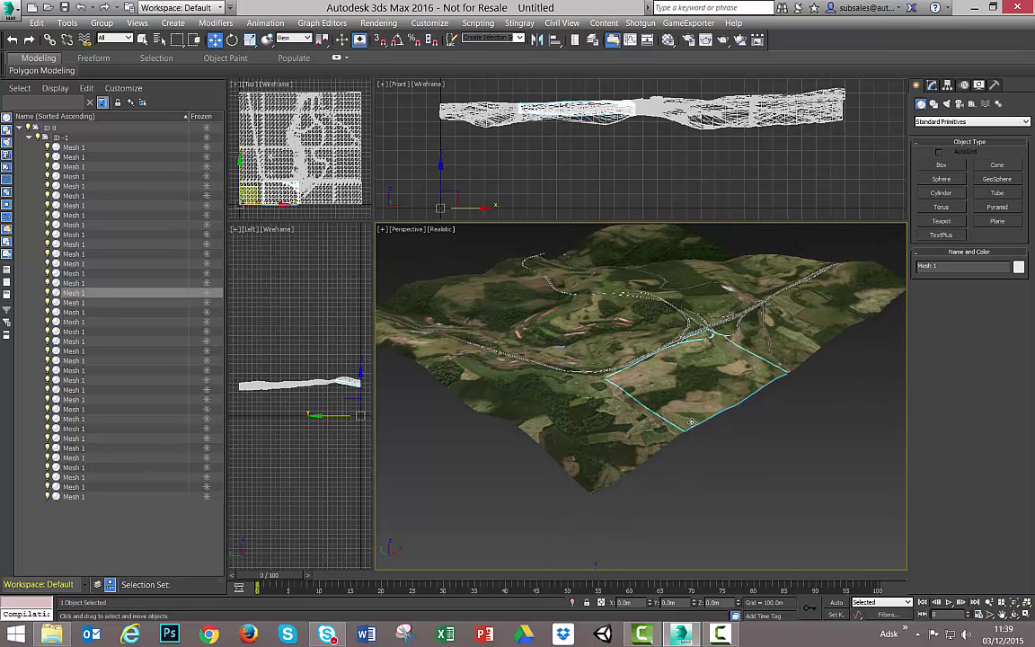
middle_click_drag(709, 454, 736, 432, "alt")
left_click(589, 339)
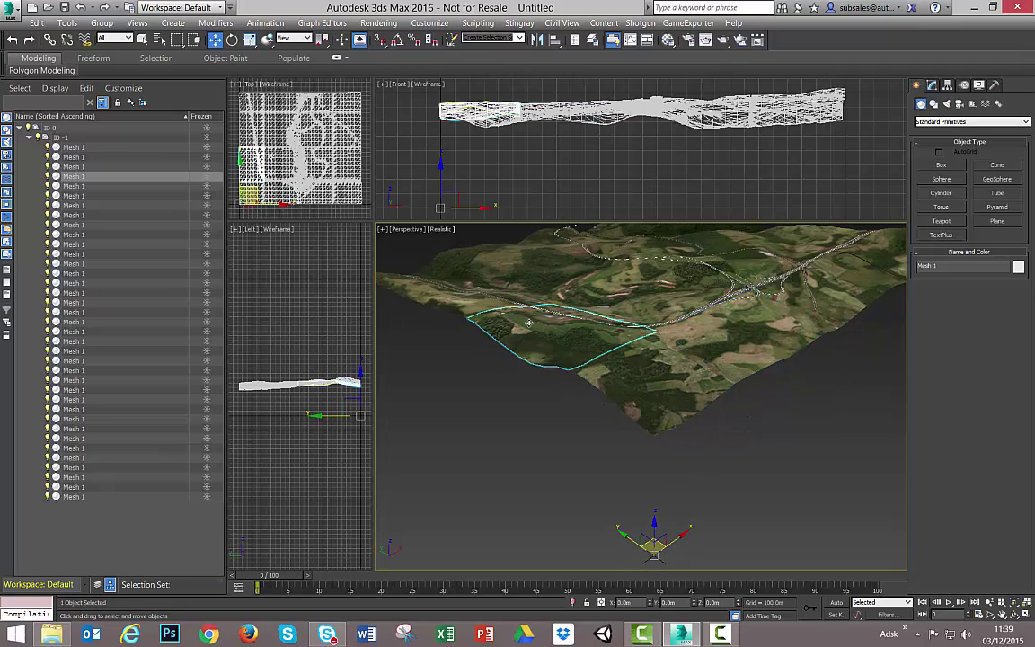
left_click(548, 315)
left_click(493, 293)
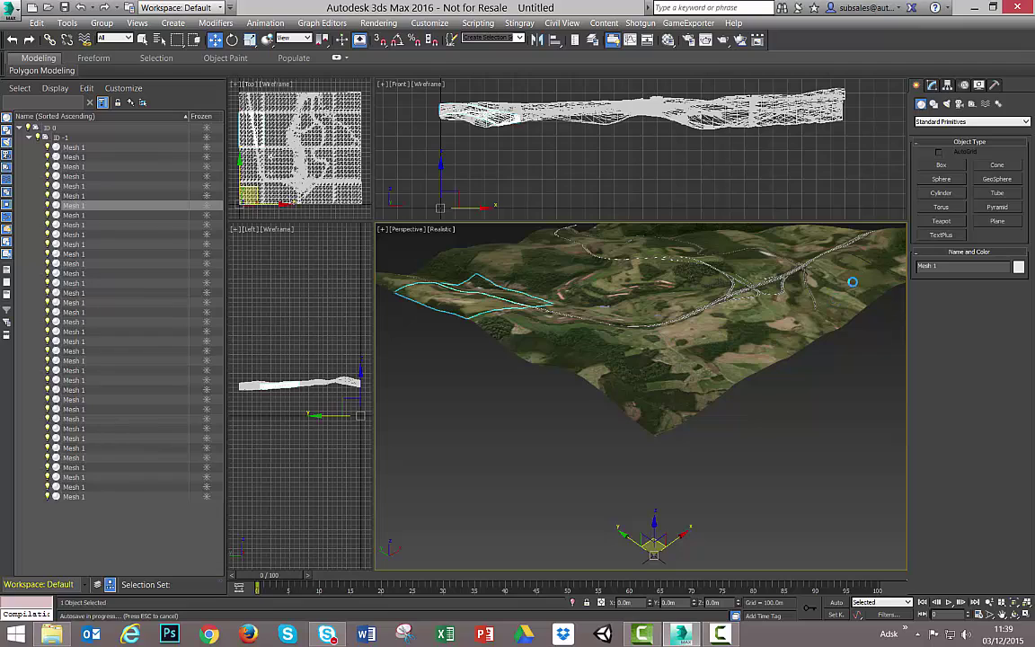
left_click(728, 358)
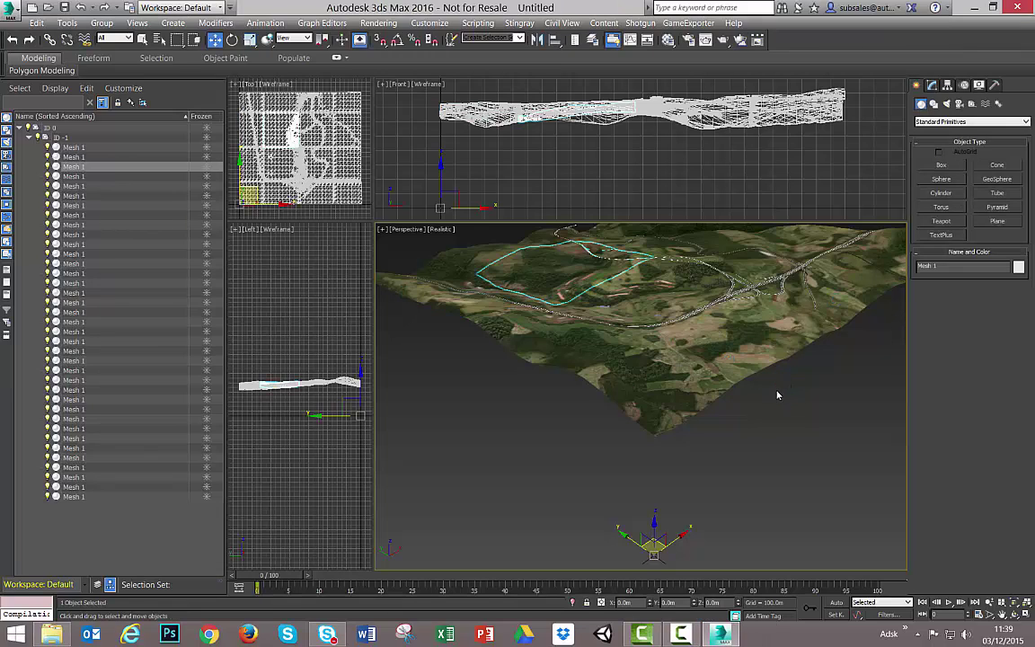
middle_click_drag(763, 395, 738, 407, "alt")
scroll(738, 407, "down", 3)
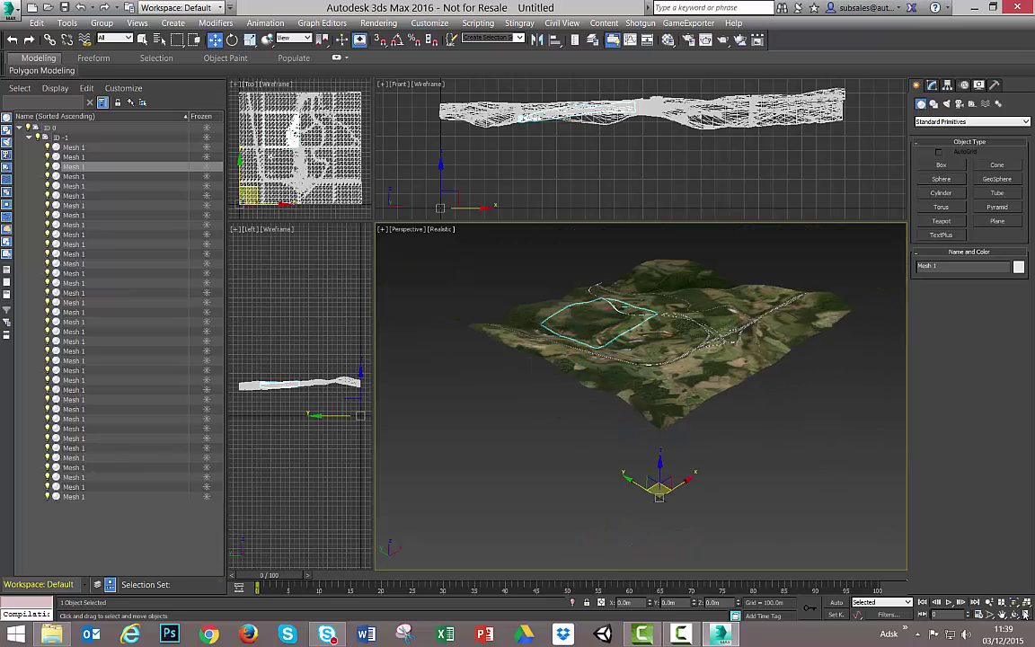
Maximize the Perspective viewport and select all imported terrain and road meshes with a selection window
left_click(1026, 614)
middle_click_drag(618, 318, 565, 353)
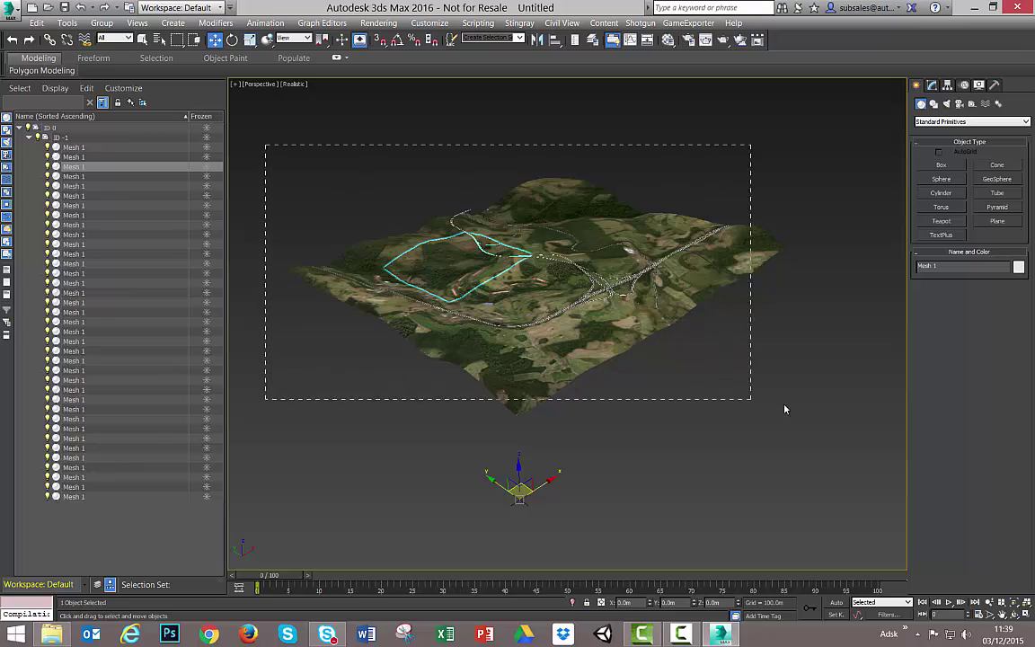
left_click_drag(788, 409, 832, 408)
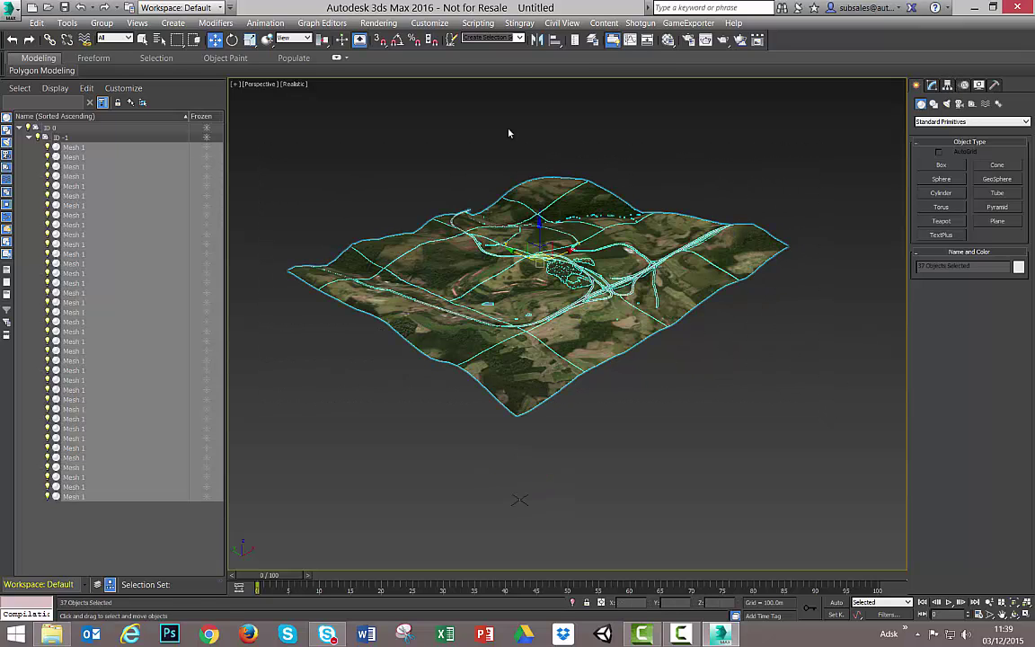
Group all the selected terrain and road meshes under the name Group001, and deselect the group
left_click(102, 23)
left_click(116, 37)
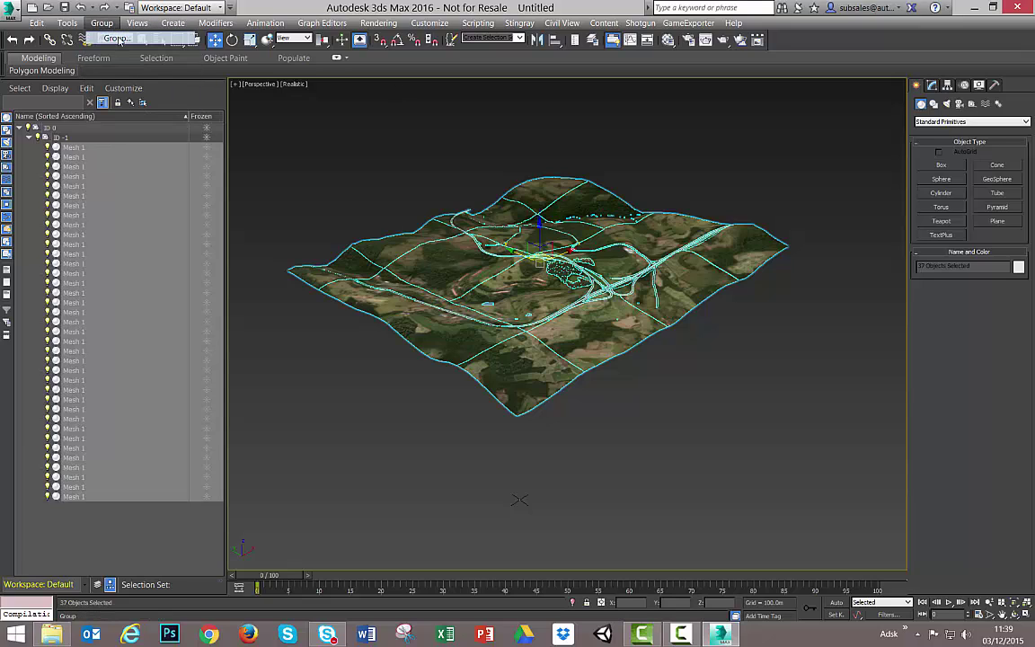
left_click(534, 342)
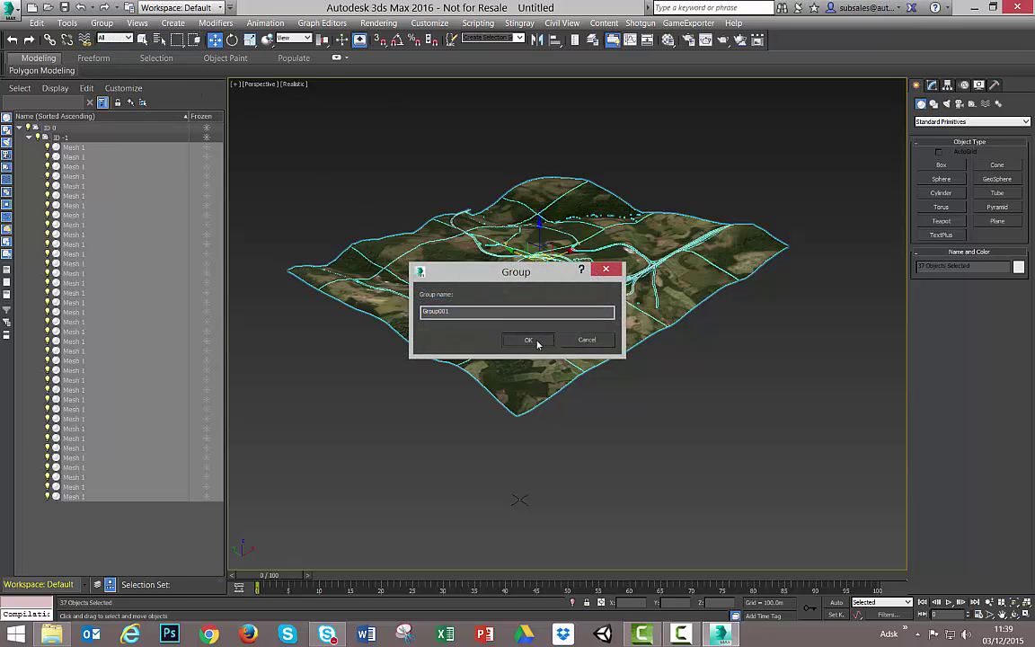
left_click(618, 163)
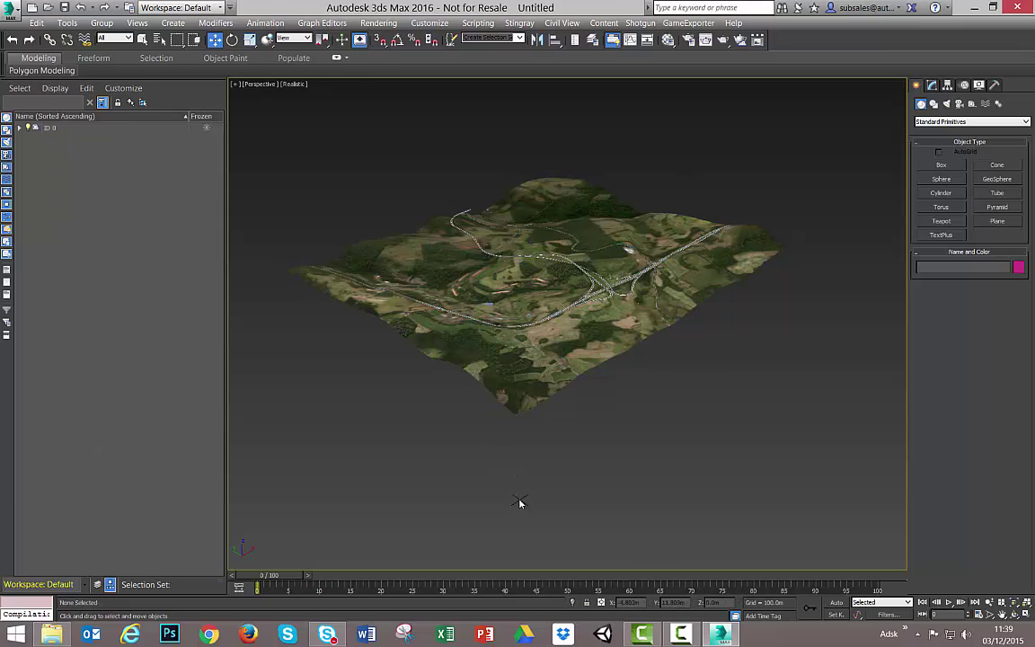
Select the whole terrain group and set its absolute world position to 0 on the X, Y and Z axes
left_click(476, 275)
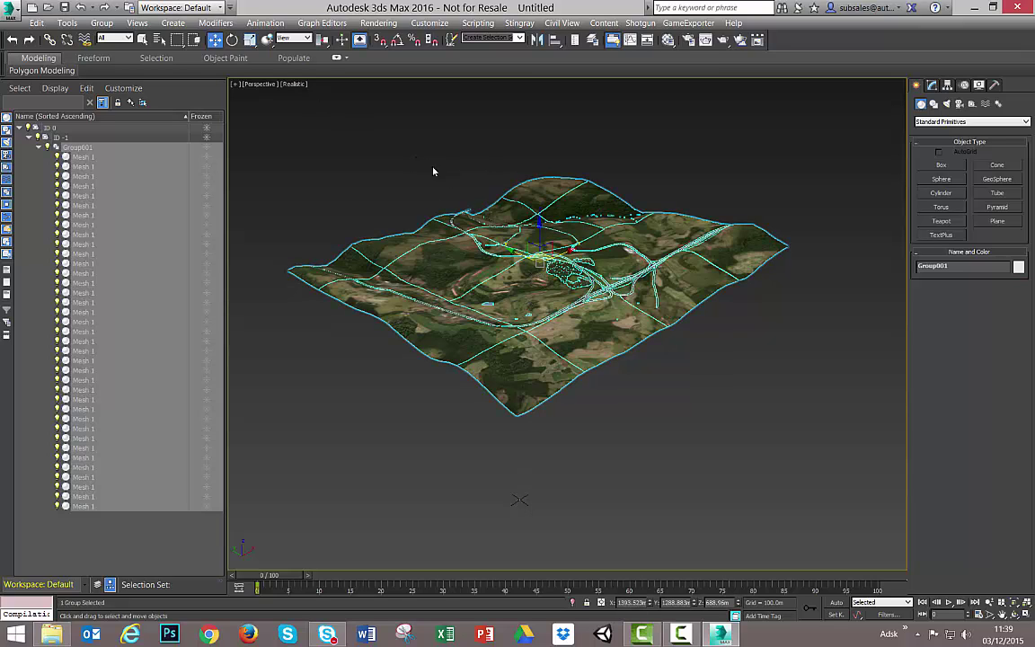
right_click(216, 41)
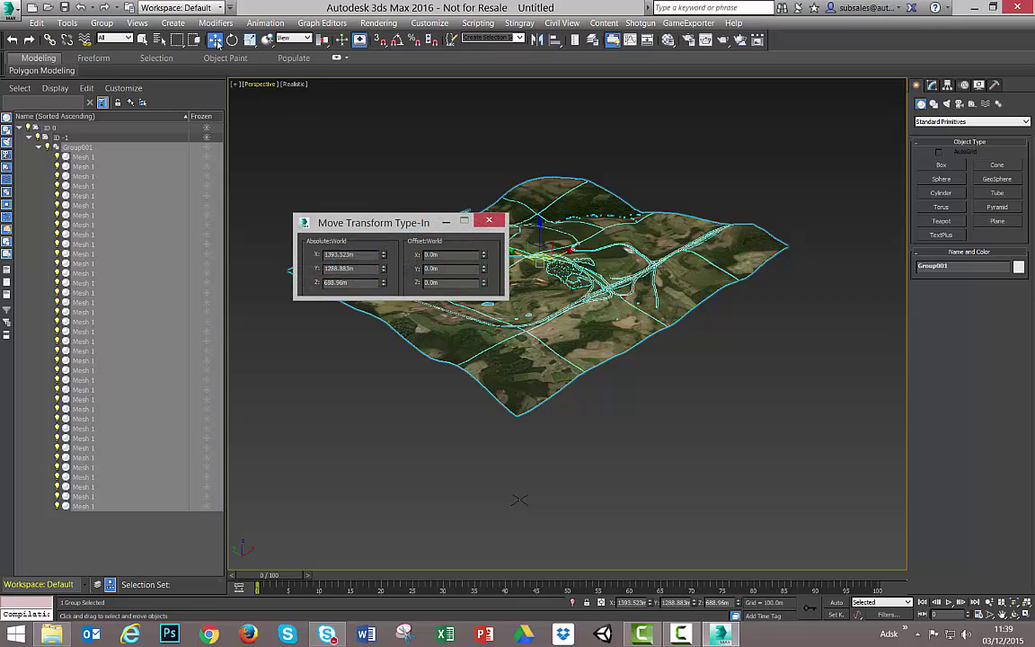
left_click_drag(362, 282, 316, 285)
type("0")
key("Return")
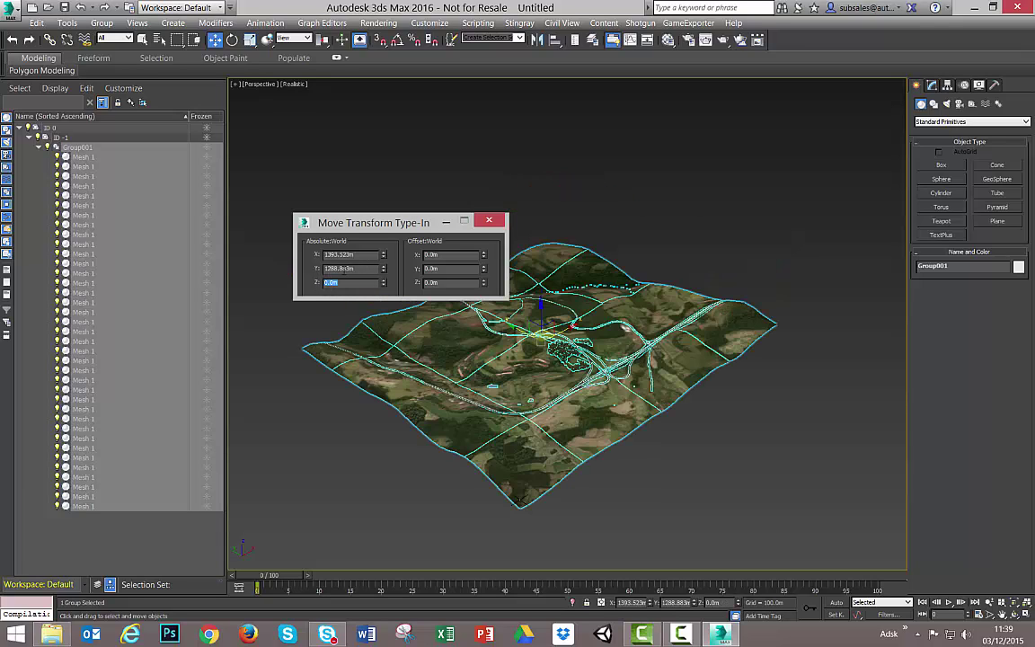
left_click_drag(362, 269, 323, 271)
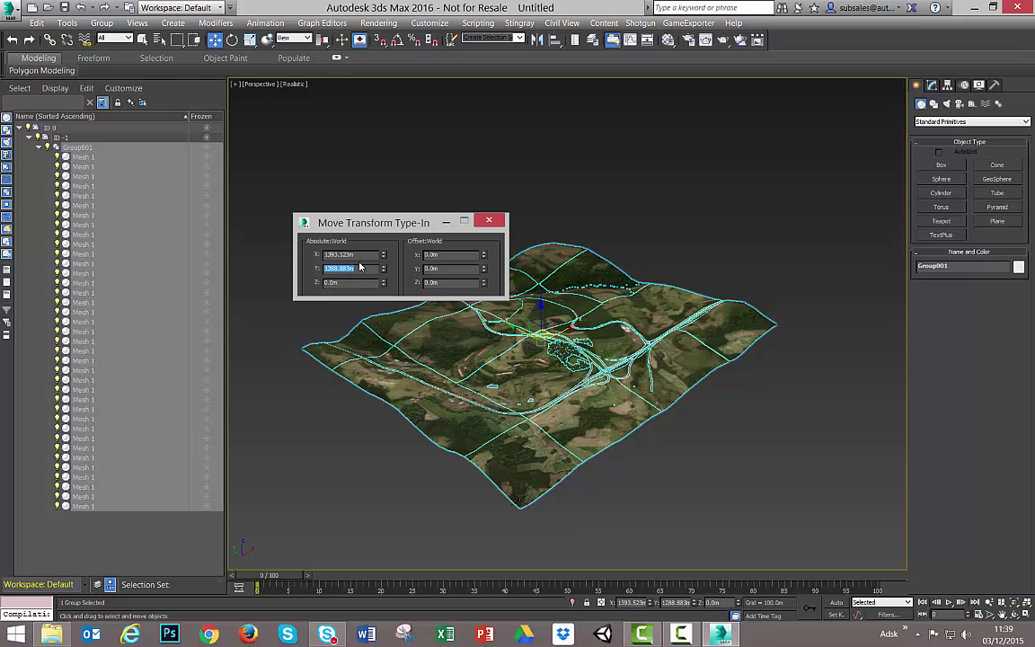
type("0")
left_click(326, 256)
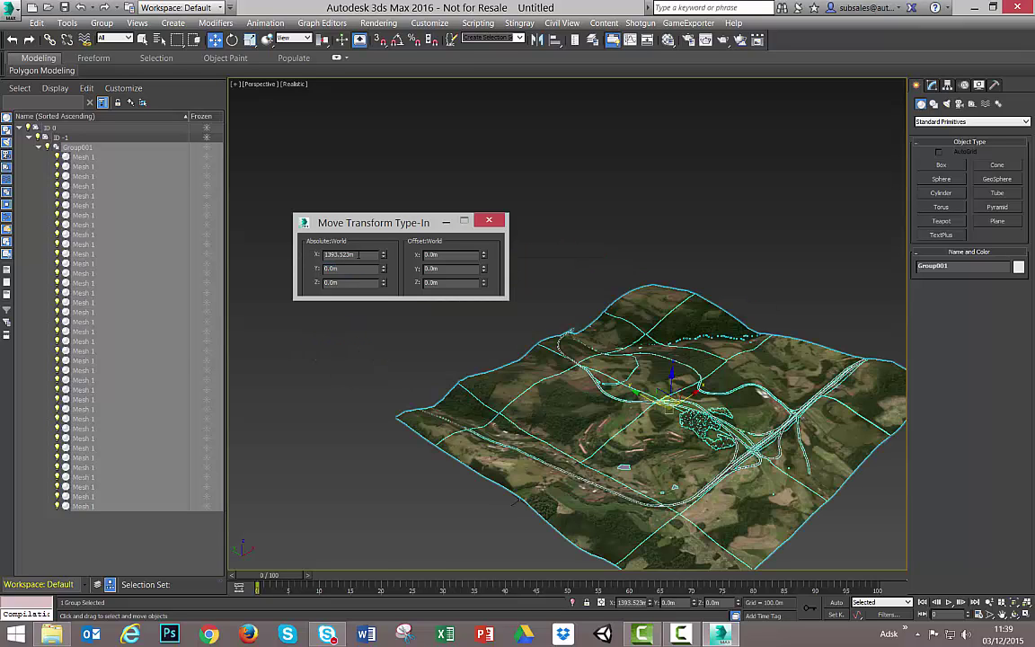
type("0")
key("Return")
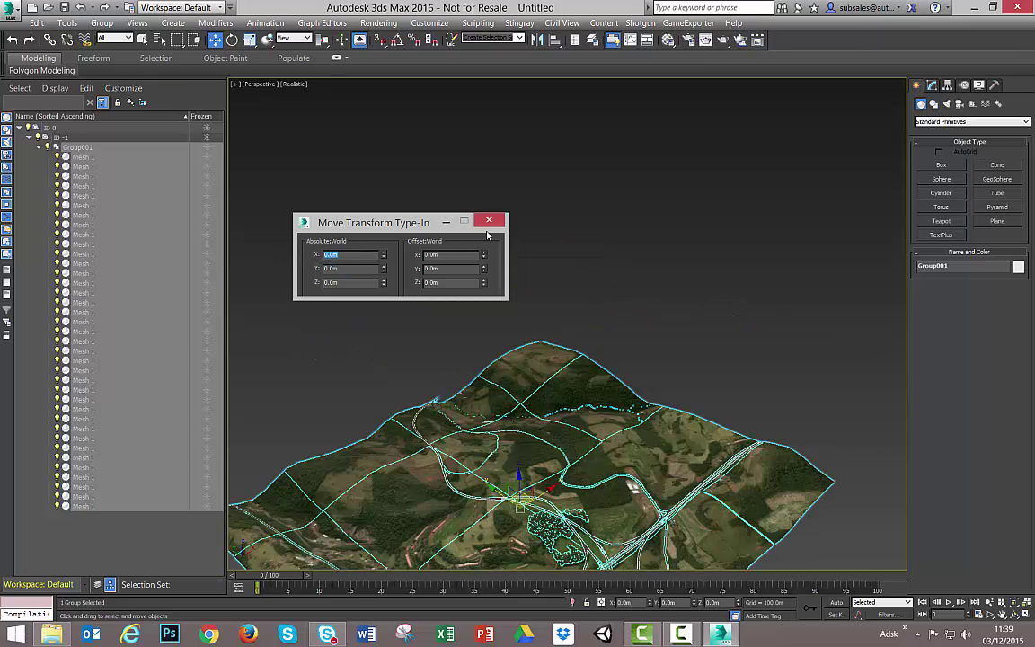
left_click(489, 223)
Examine the repositioned terrain and its pivot up close, and ungroup Group001 into its separate meshes
middle_click_drag(561, 259, 551, 226, "alt")
scroll(551, 225, "up", 3)
scroll(476, 283, "up", 4)
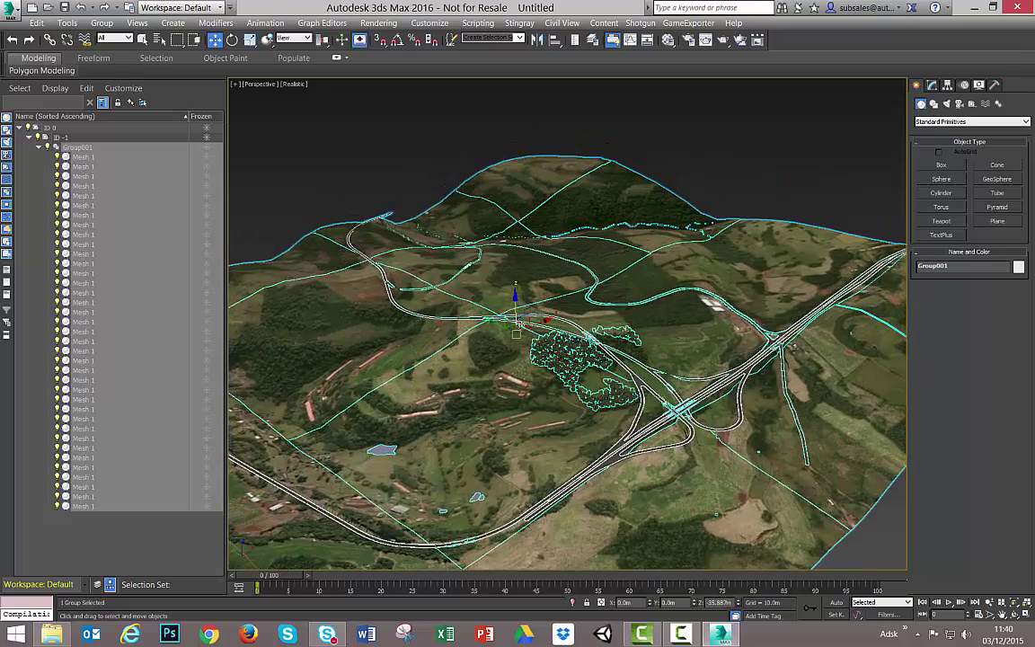
left_click_drag(520, 325, 517, 294)
middle_click_drag(520, 289, 520, 304, "alt")
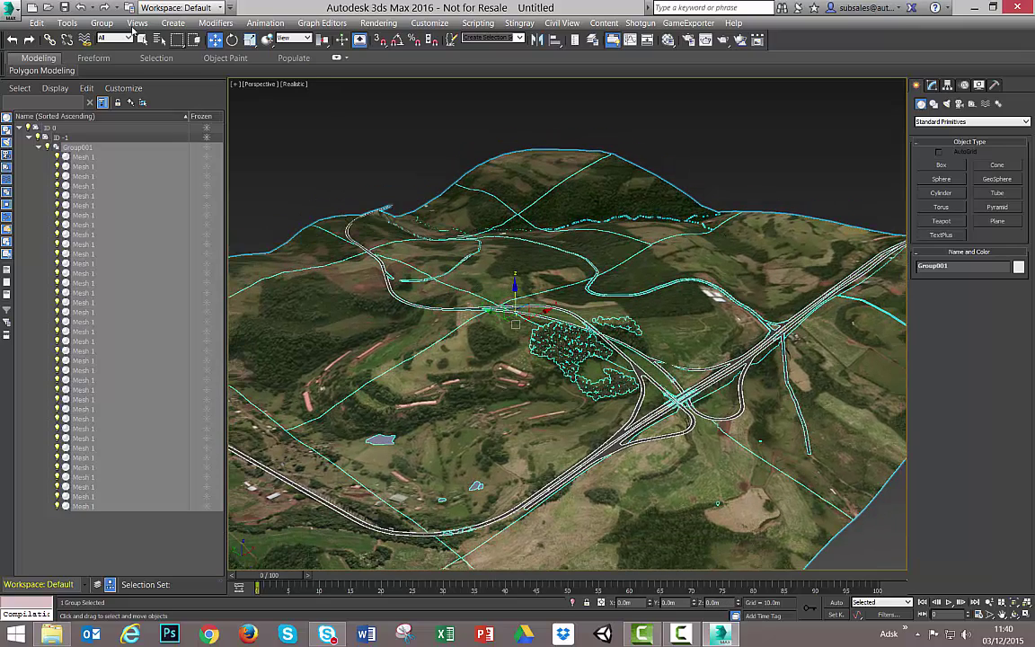
left_click(101, 23)
left_click(153, 51)
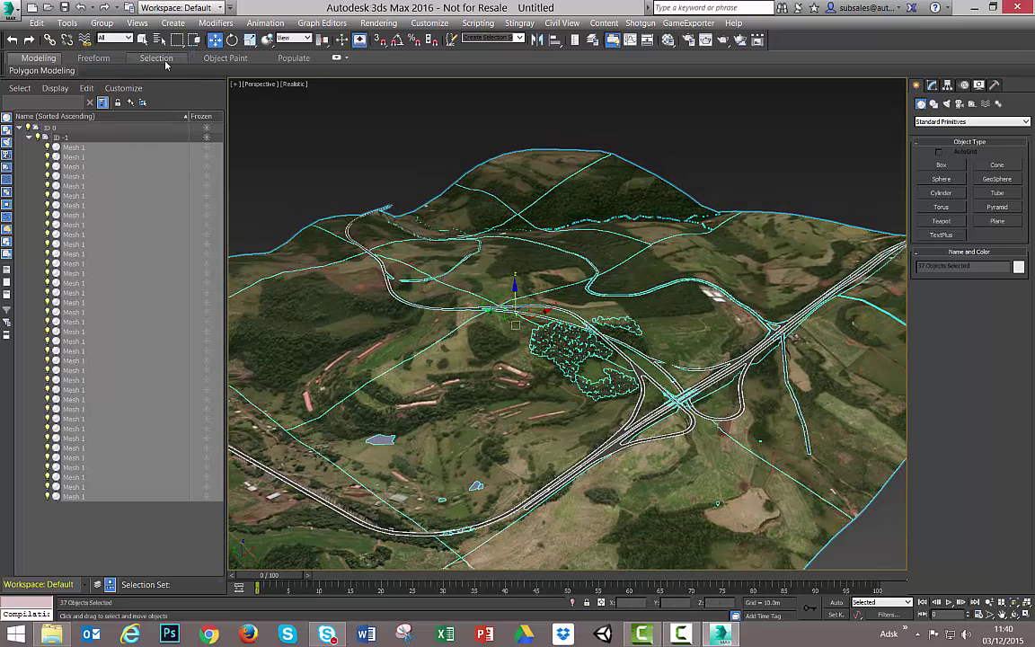
Select only the nearest corner terrain tile and sample its material into the first Material Editor slot
left_click(372, 176)
left_click(455, 260)
scroll(531, 334, "down", 3)
middle_click_drag(530, 334, 566, 334)
key("m")
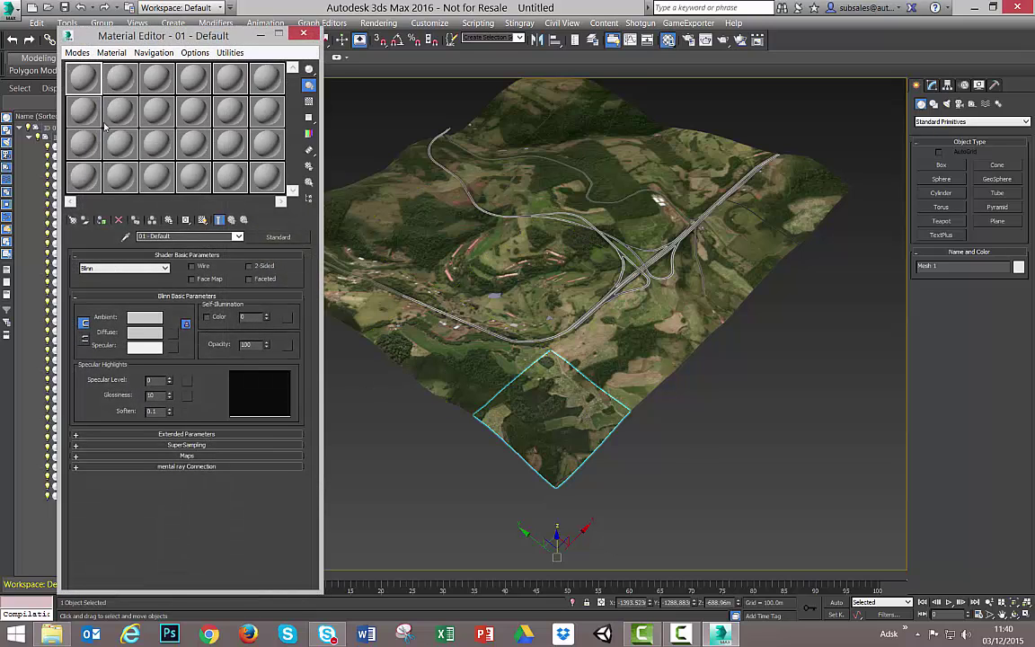
left_click(125, 237)
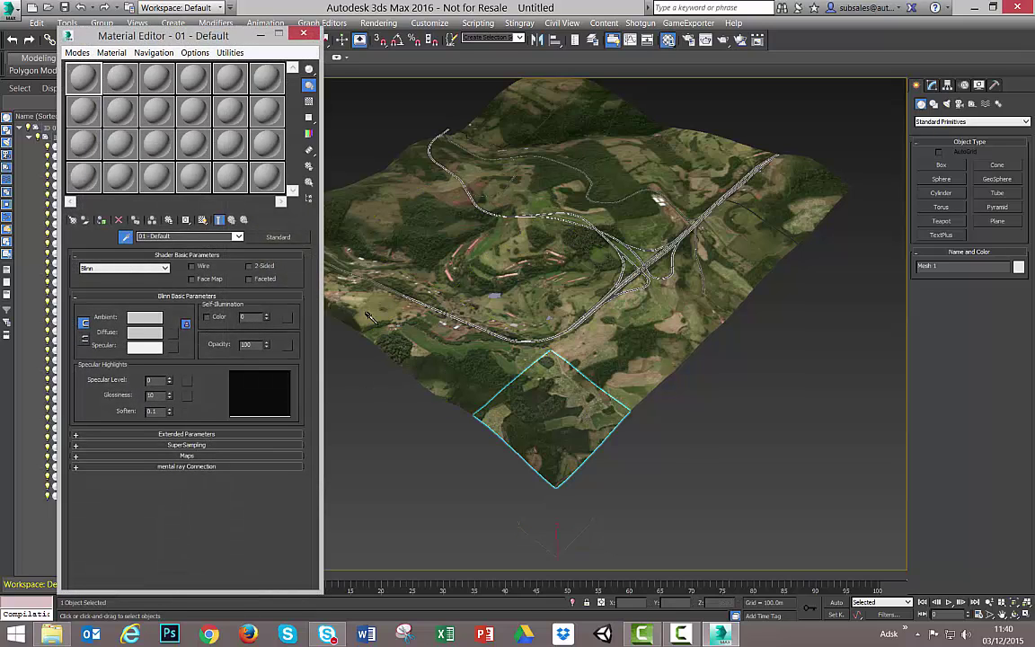
left_click(541, 402)
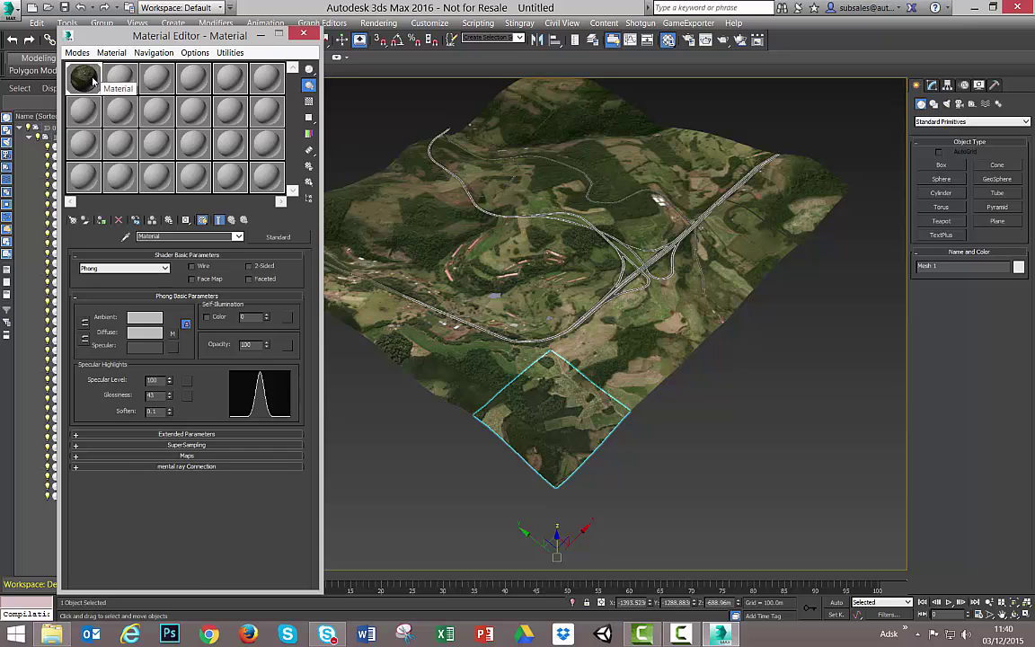
Open the corner tile's diffuse texture settings and view its bitmap at full size
left_click(172, 334)
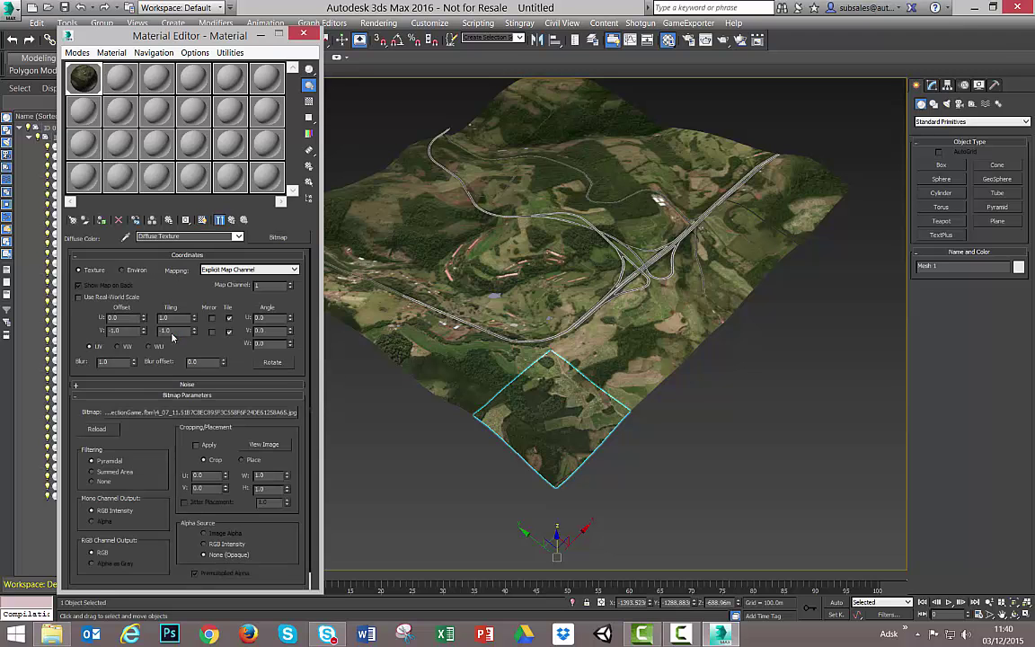
left_click(259, 444)
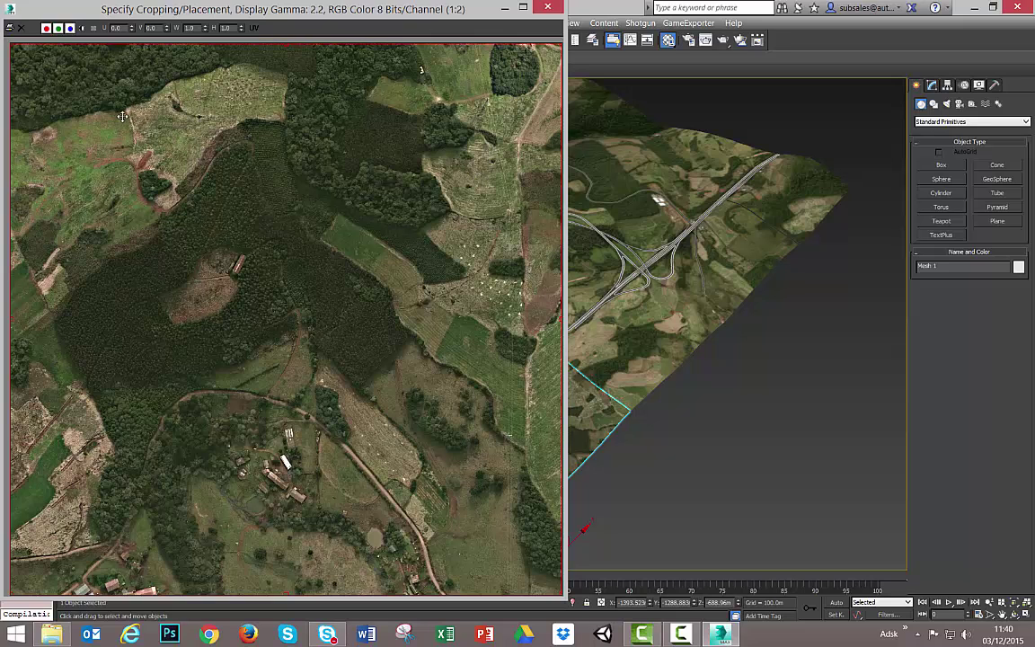
left_click(504, 8)
Select the tile two along from the nearest corner, sample its material and view its diffuse bitmap
middle_click_drag(485, 377, 538, 376)
left_click(517, 369)
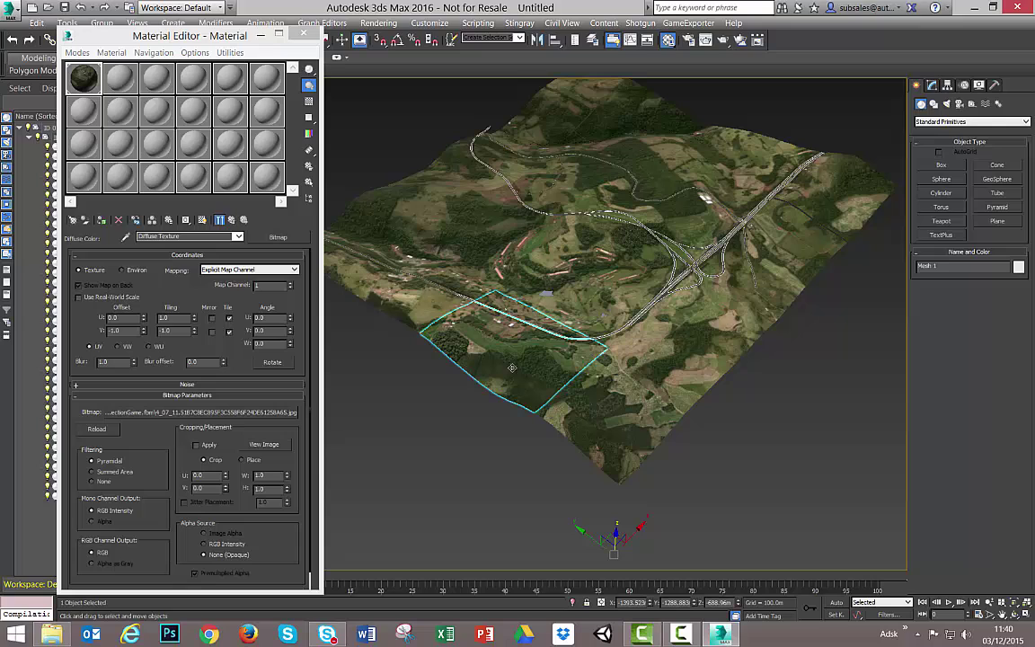
left_click(431, 309)
left_click(125, 237)
left_click(372, 266)
left_click(172, 334)
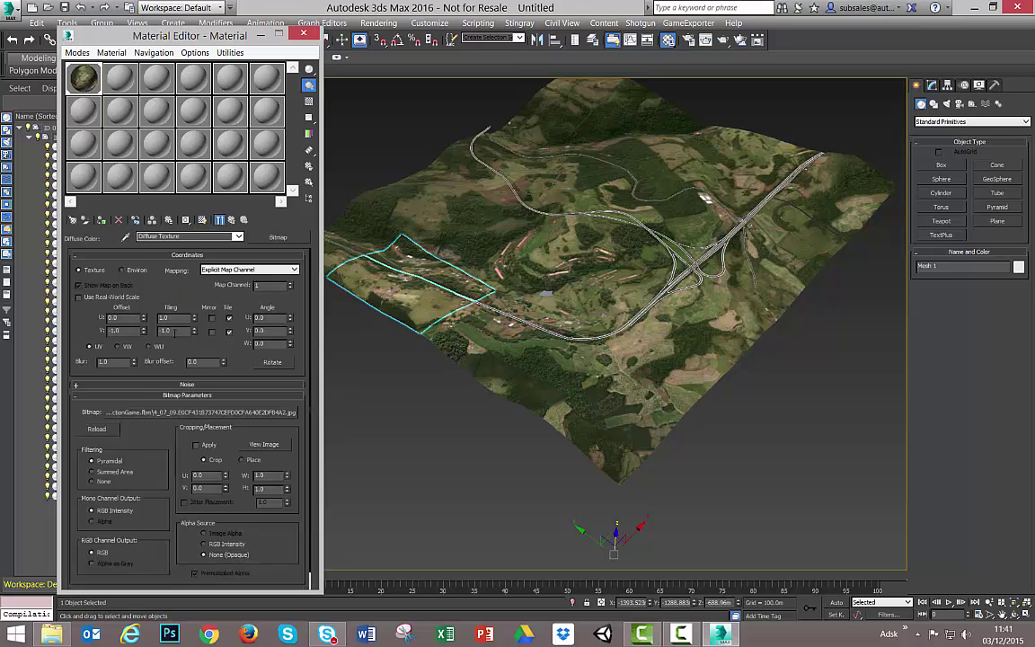
left_click(263, 444)
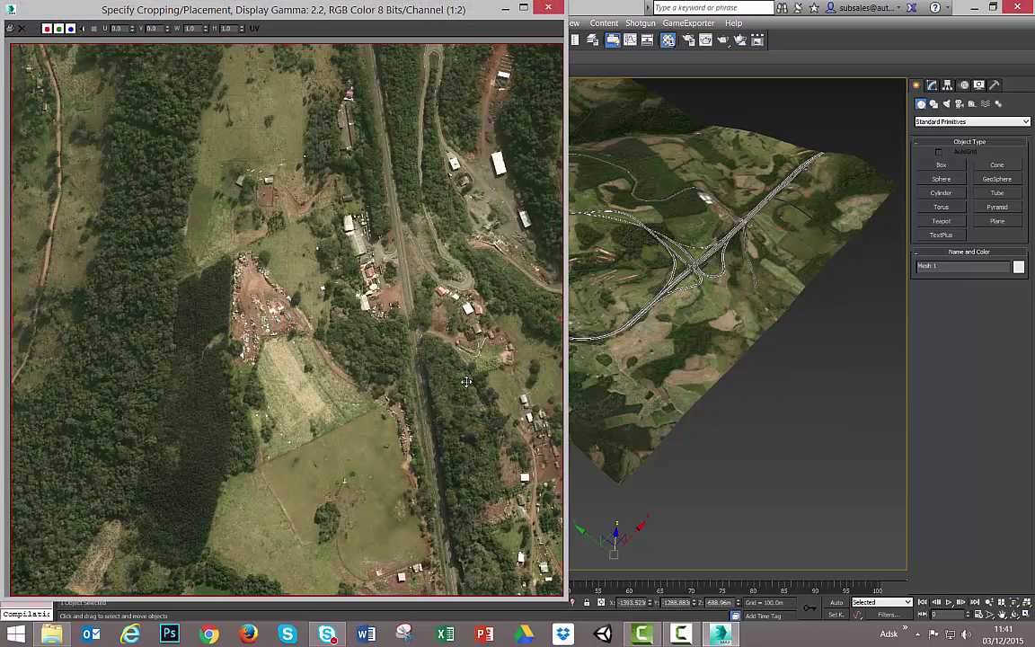
left_click(548, 7)
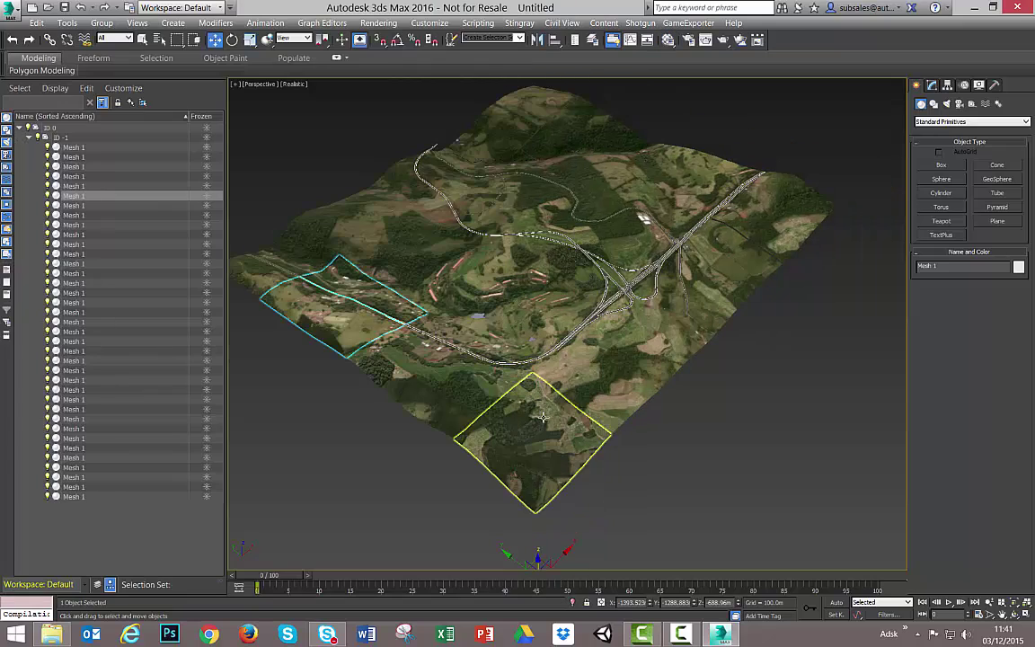
Add the remaining terrain tiles to the selection one by one until all 16 tiles are selected
left_click(542, 420)
left_click(400, 354, "ctrl")
left_click(323, 291, "ctrl")
left_click(240, 248, "ctrl")
left_click(377, 234, "ctrl")
left_click(412, 249, "ctrl")
left_click(476, 269, "ctrl")
left_click(615, 353, "ctrl")
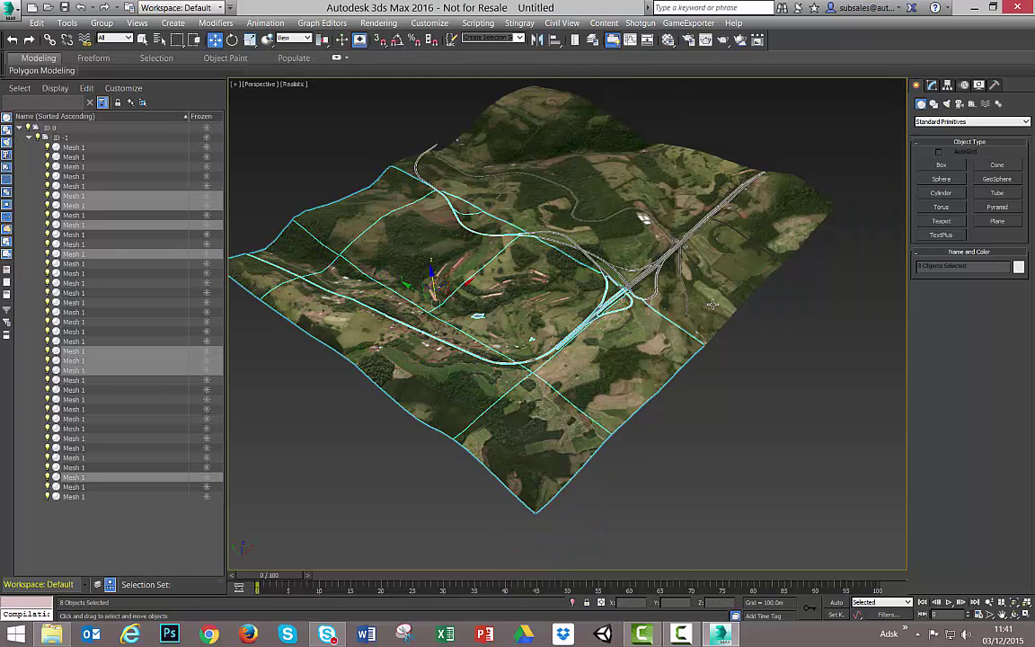
left_click(701, 261, "ctrl")
left_click(682, 204, "ctrl")
left_click(622, 167, "ctrl")
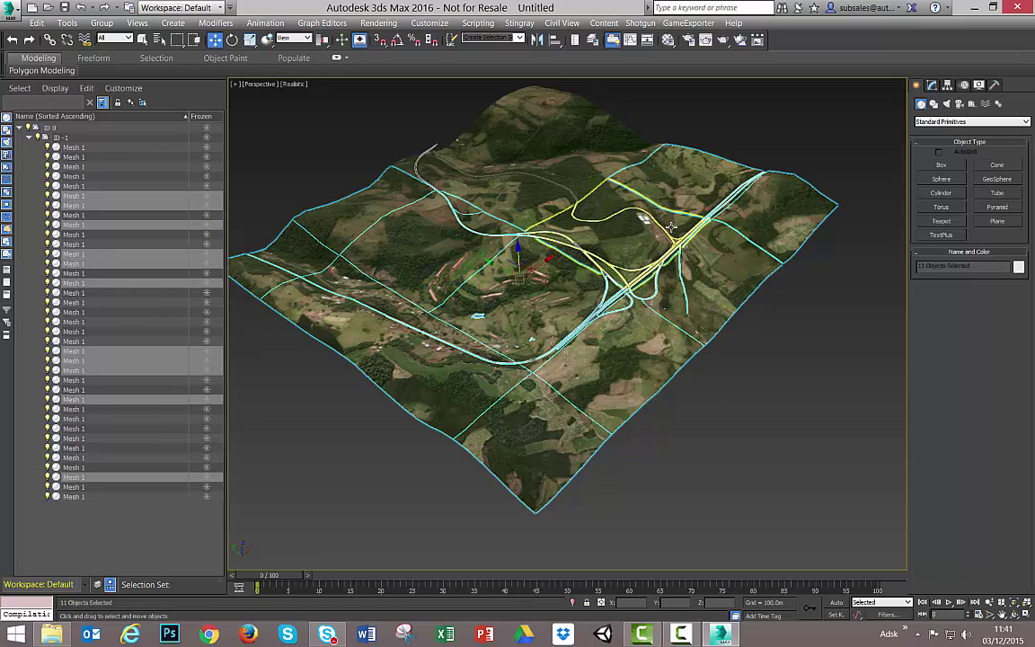
left_click(600, 202, "ctrl")
left_click(575, 135, "ctrl")
left_click(485, 179, "ctrl")
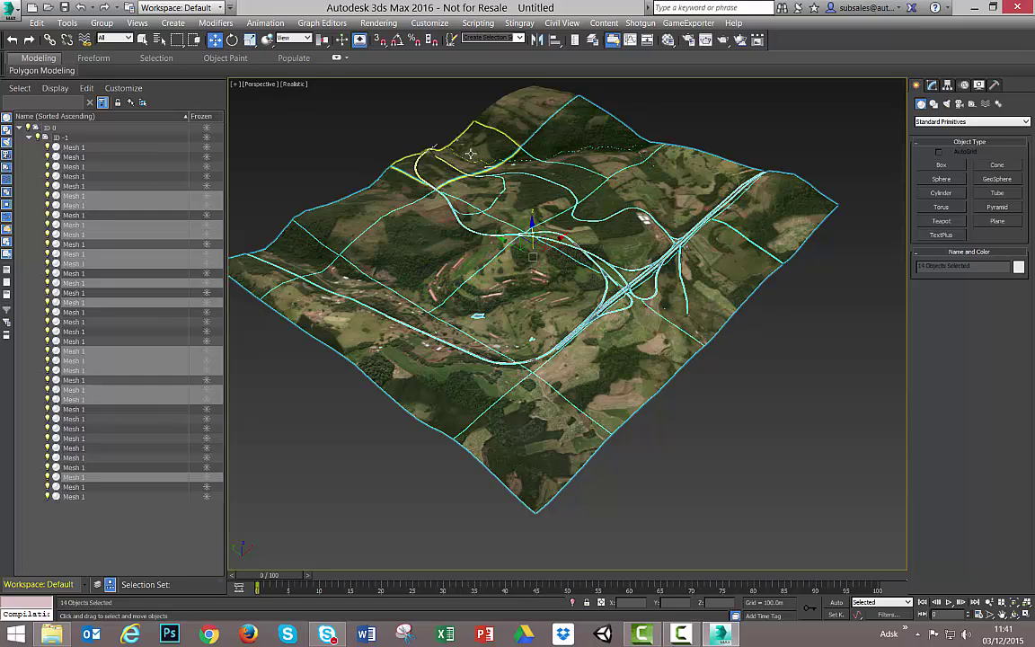
left_click(432, 144, "ctrl")
left_click(508, 126, "ctrl")
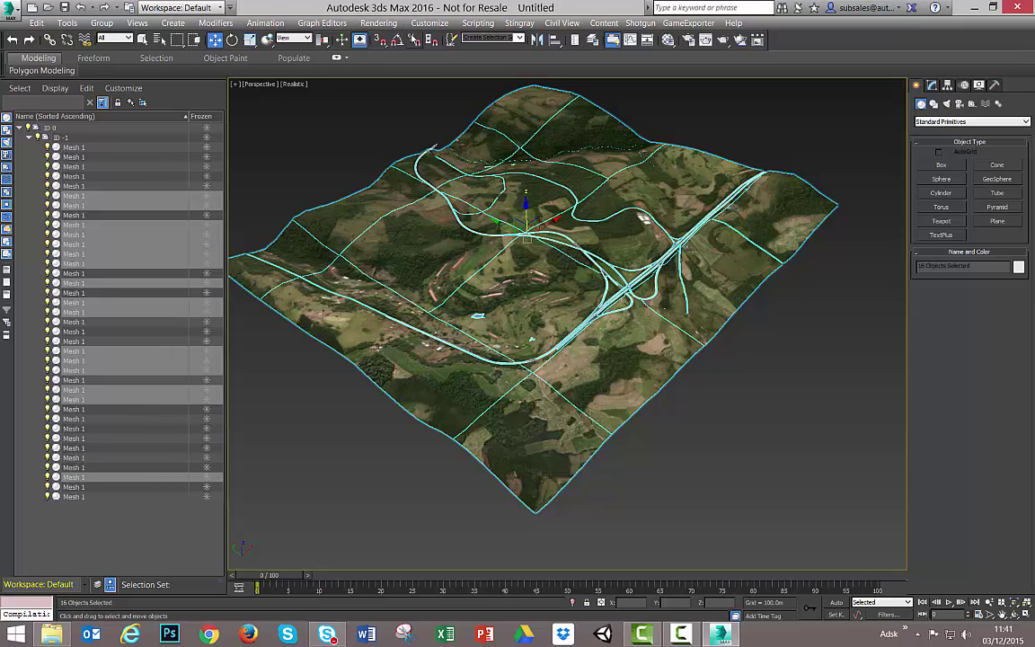
Open Render To Texture for the selected tiles and add a CompleteMap output element at 1024x1024
left_click(391, 23)
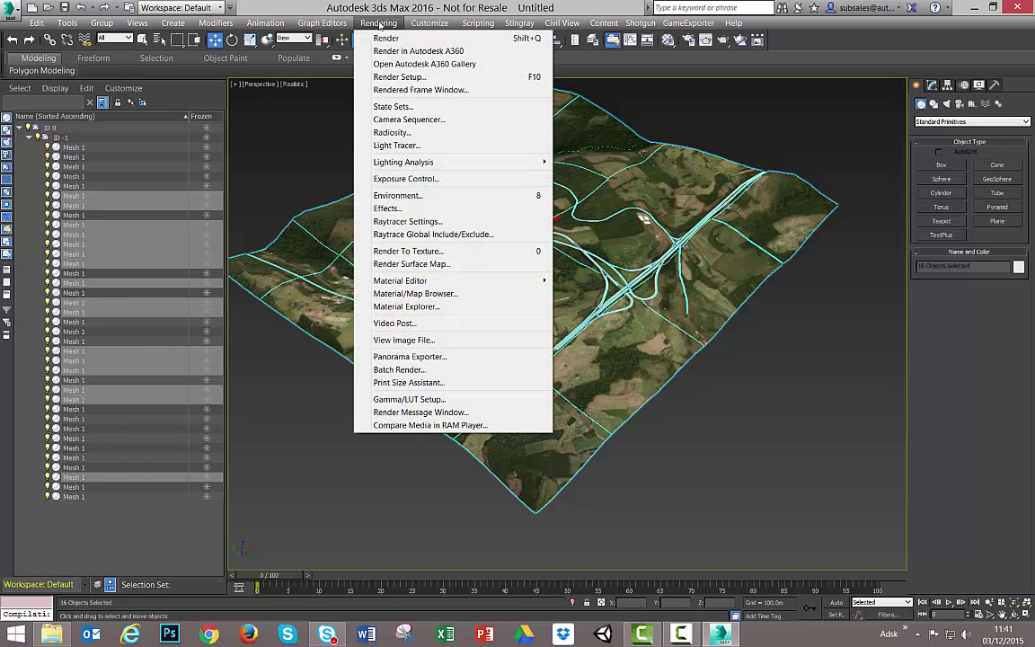
left_click(424, 253)
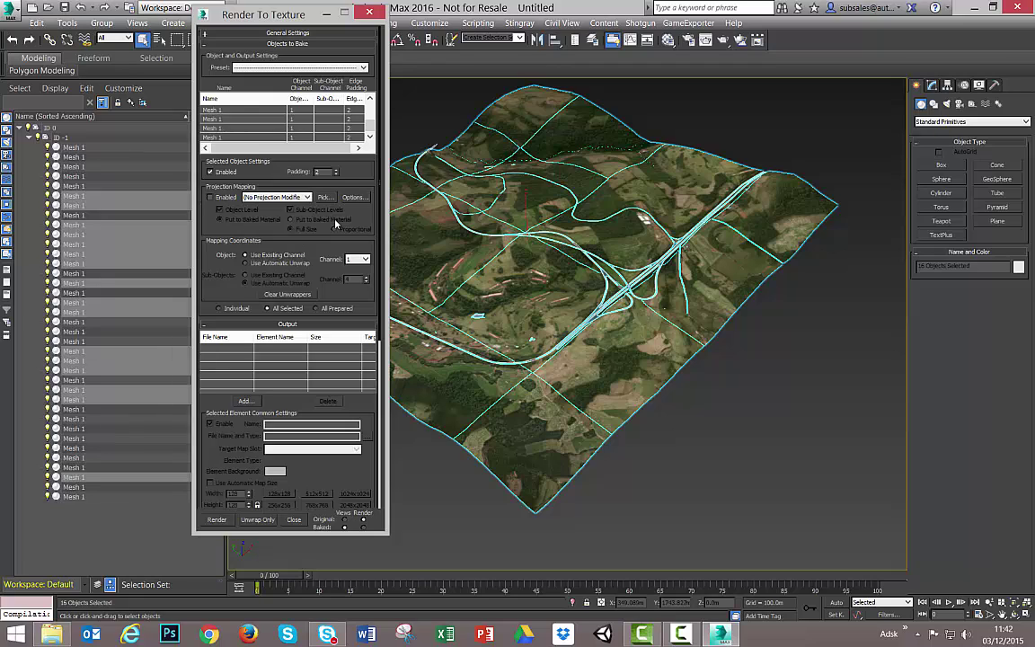
scroll(207, 219, "down", 2)
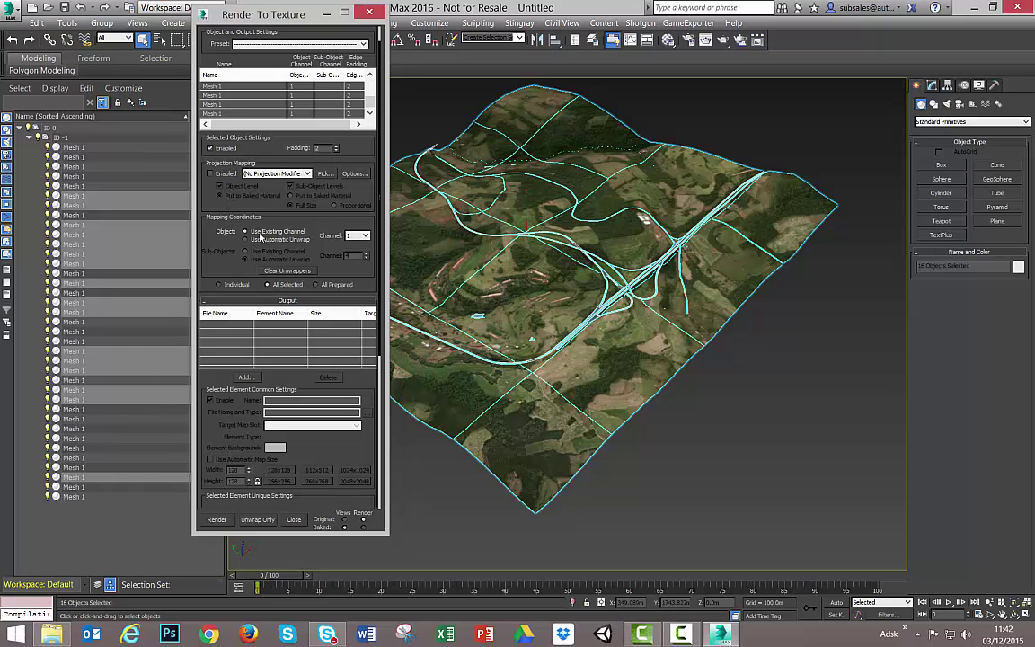
scroll(198, 229, "down", 5)
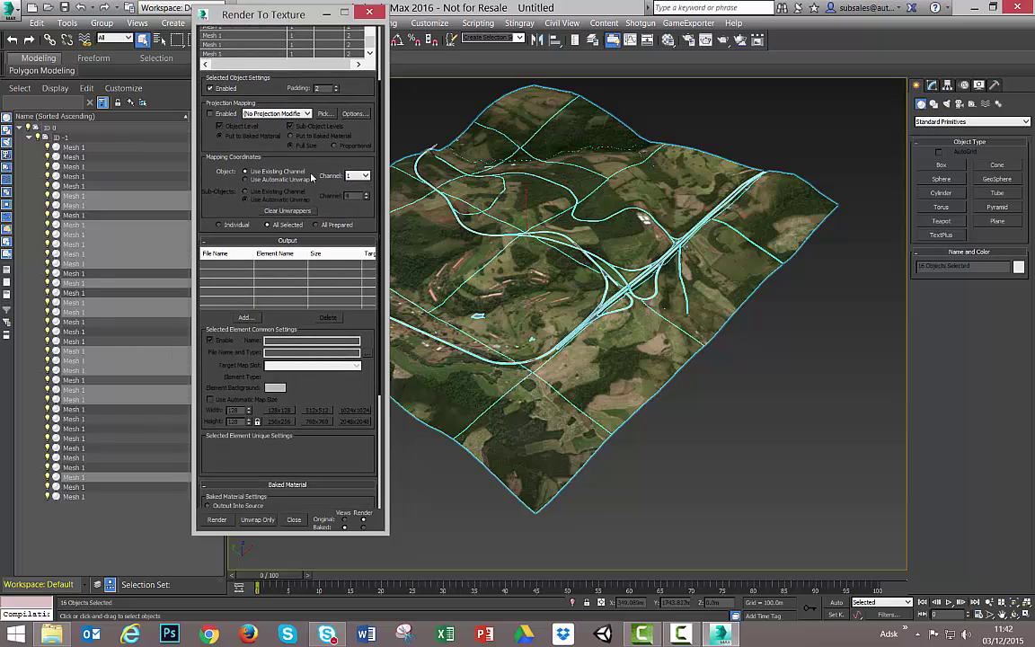
left_click(246, 317)
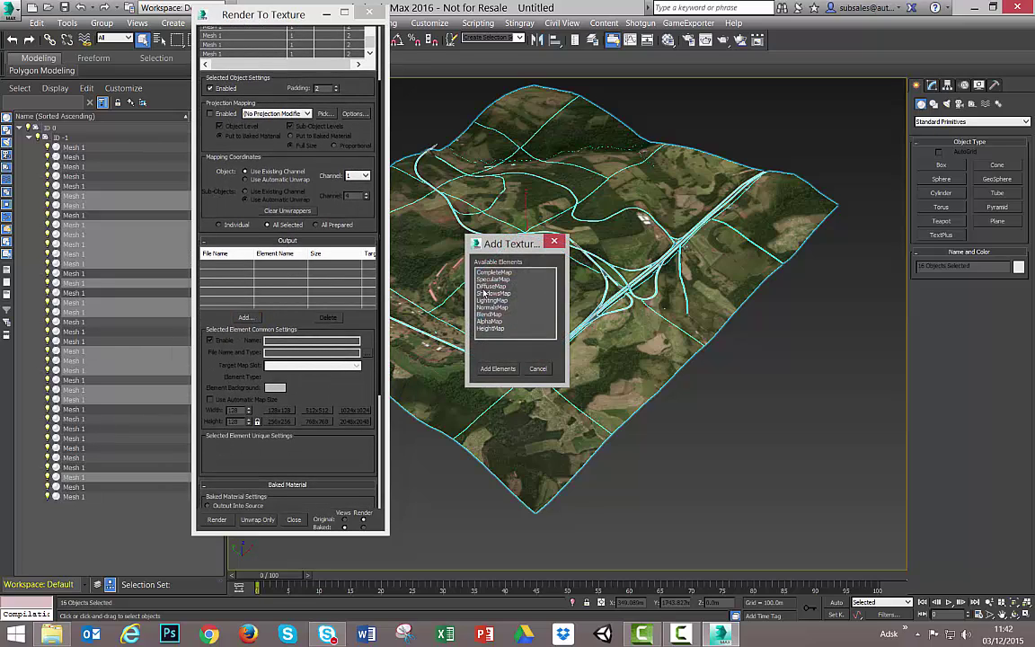
left_click(493, 272)
left_click(498, 368)
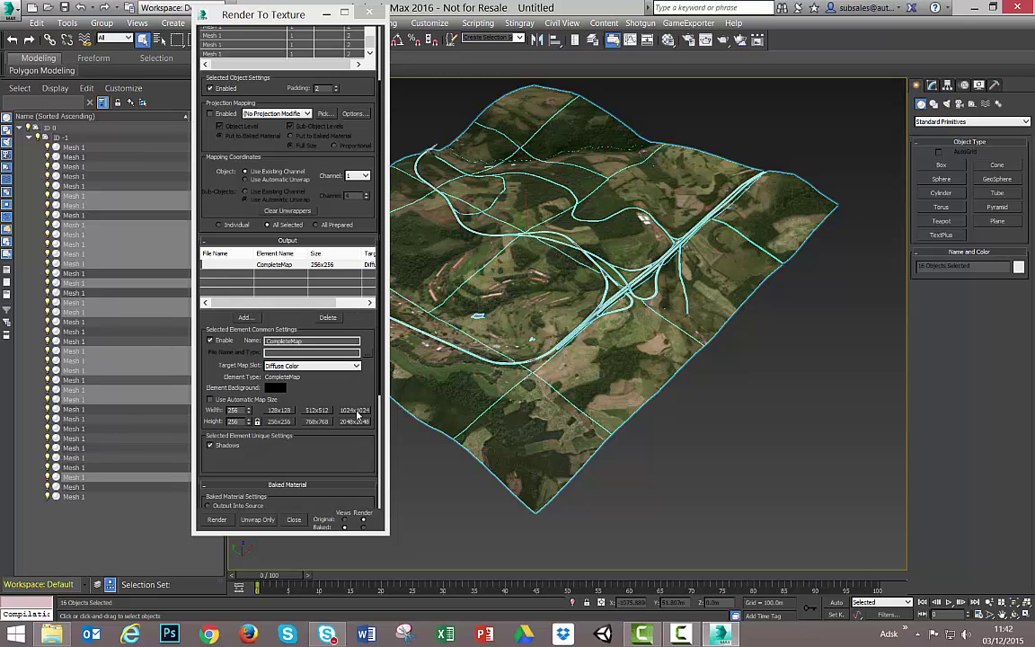
left_click(355, 411)
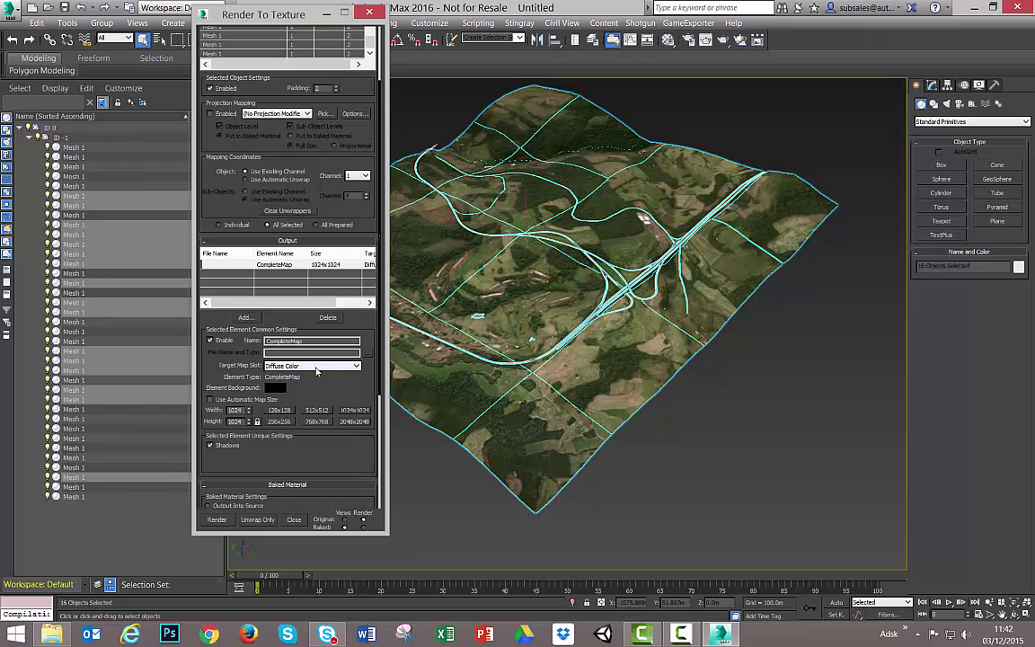
Configure the baked material settings to Output Into Source and Keep Baked Materials
scroll(334, 388, "down", 3)
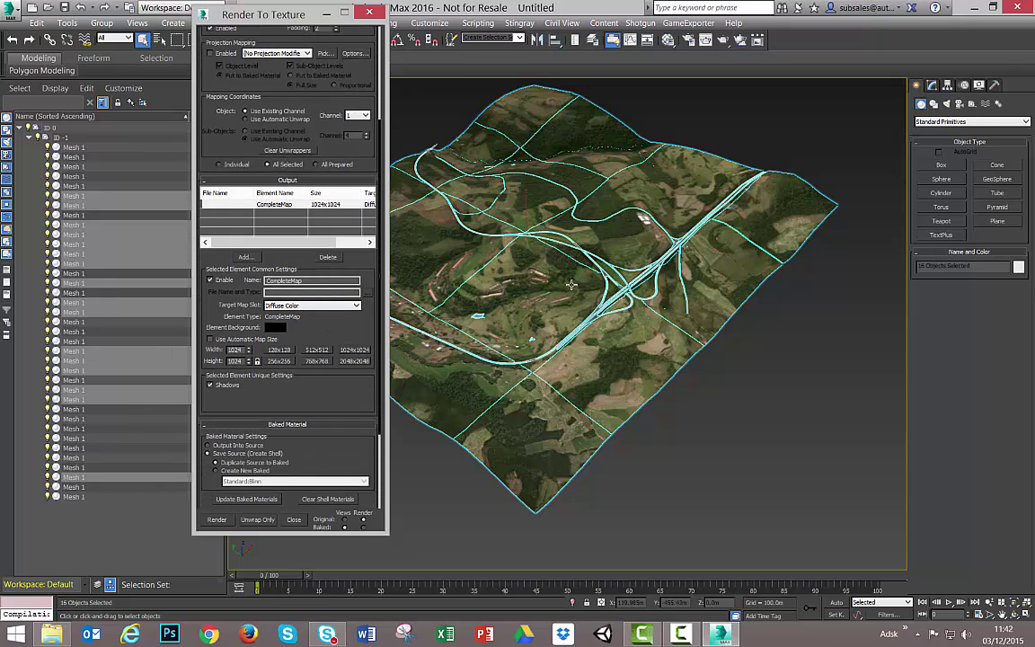
scroll(350, 329, "down", 5)
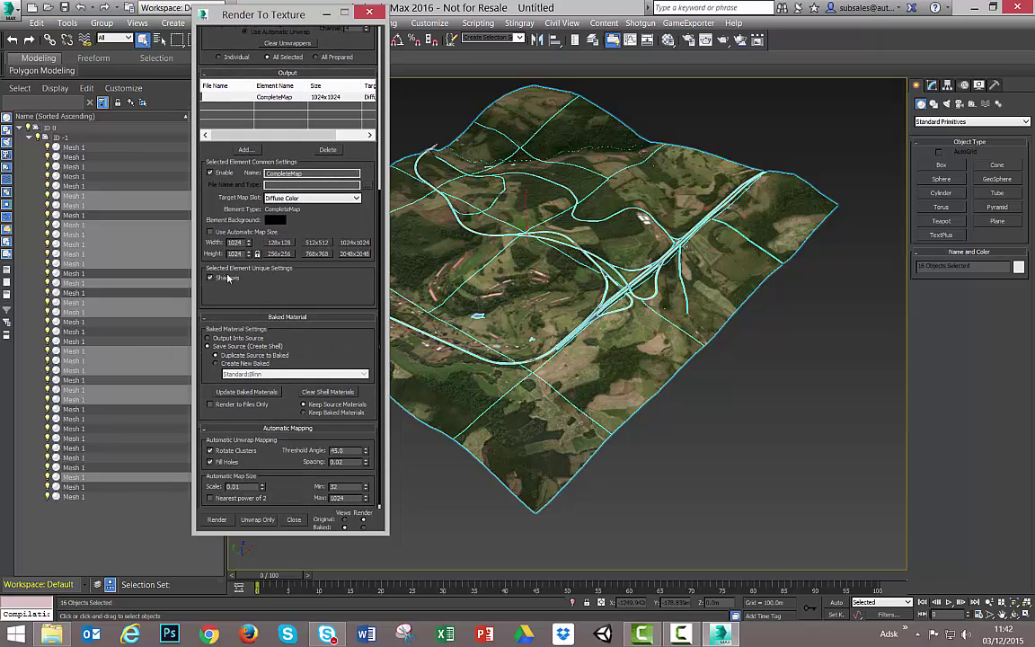
left_click(236, 339)
left_click(322, 413)
scroll(274, 412, "down", 1)
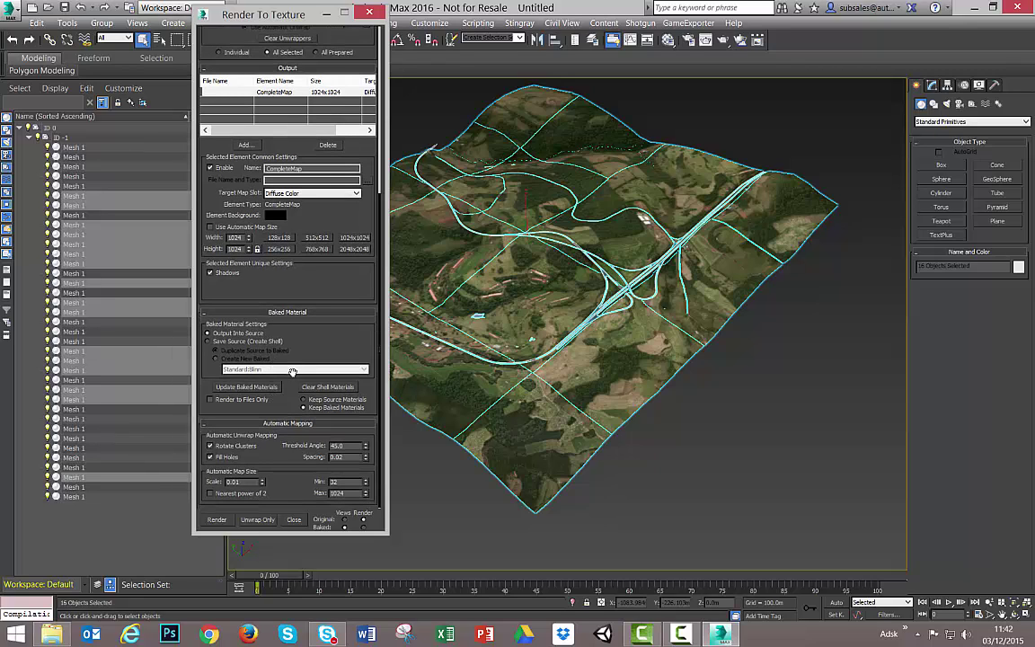
Render the CompleteMap textures for the selected tiles, permanently renaming the duplicate nodes to make their names unique
left_click(221, 521)
left_click_drag(524, 257, 534, 233)
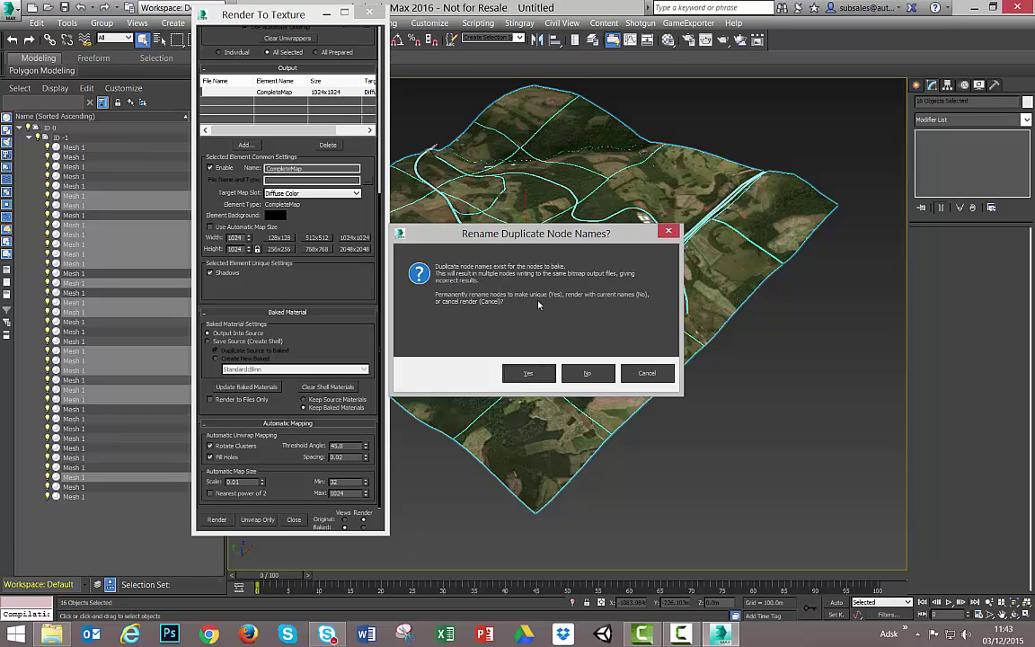
left_click(529, 374)
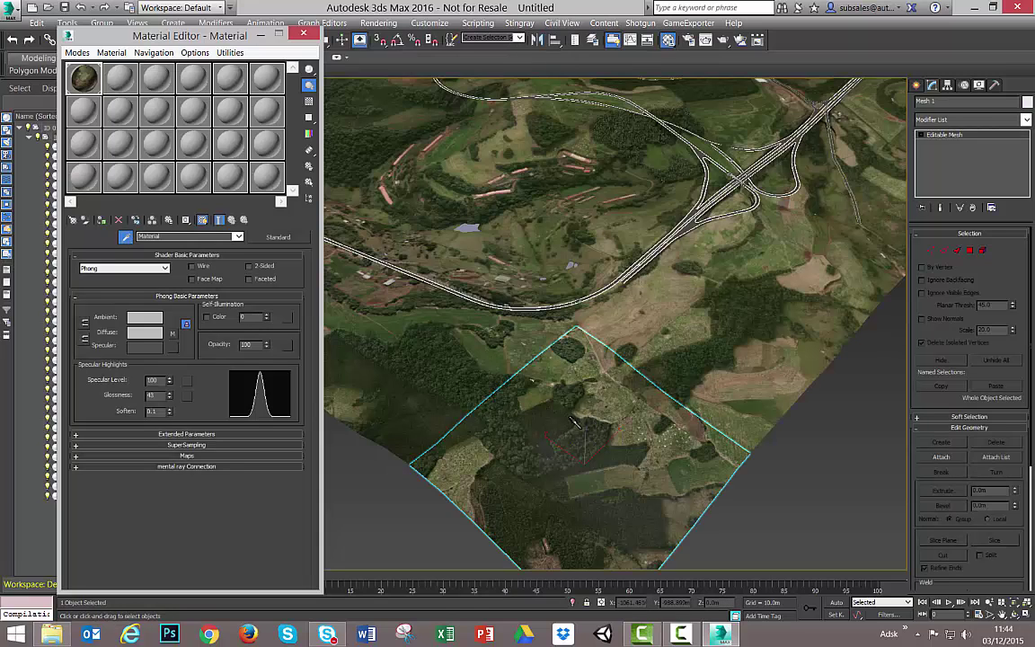
Sample the nearest corner tile's material and view its baked diffuse bitmap
left_click(572, 421)
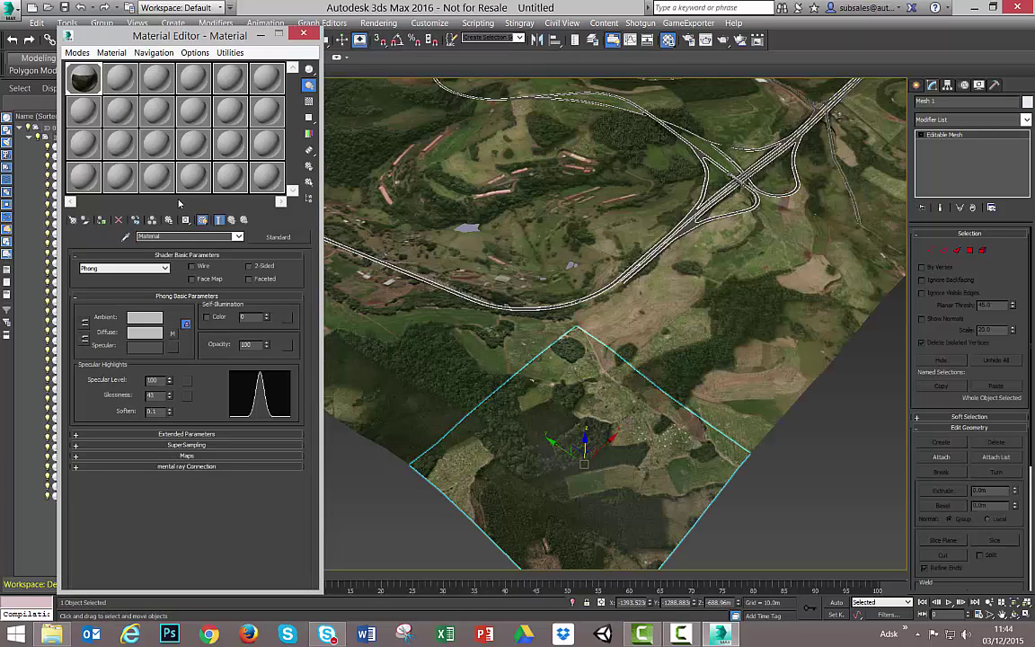
left_click(172, 334)
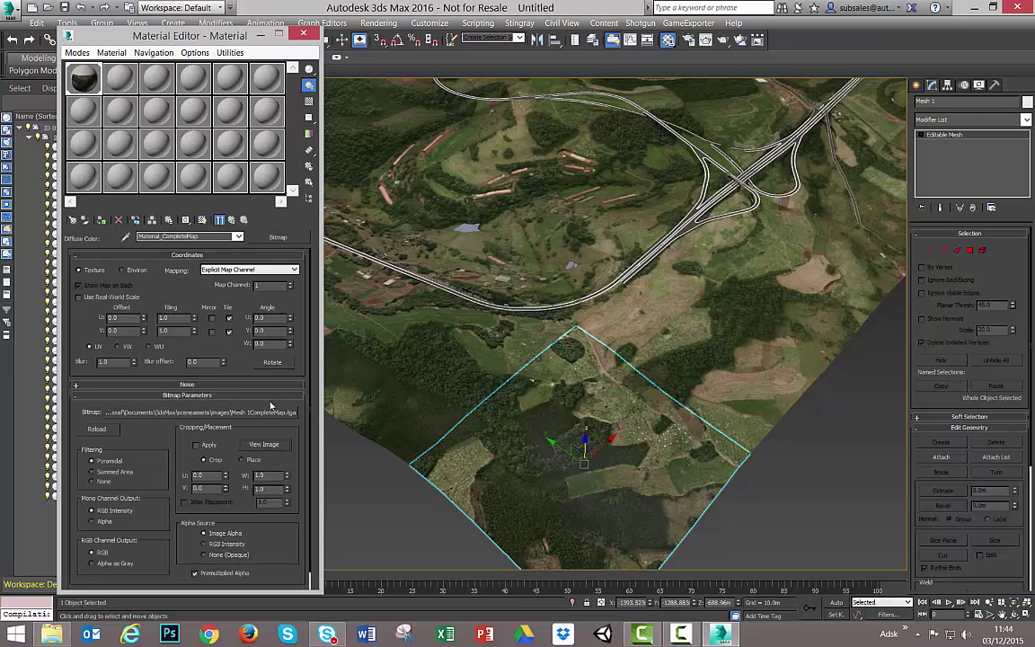
left_click(256, 446)
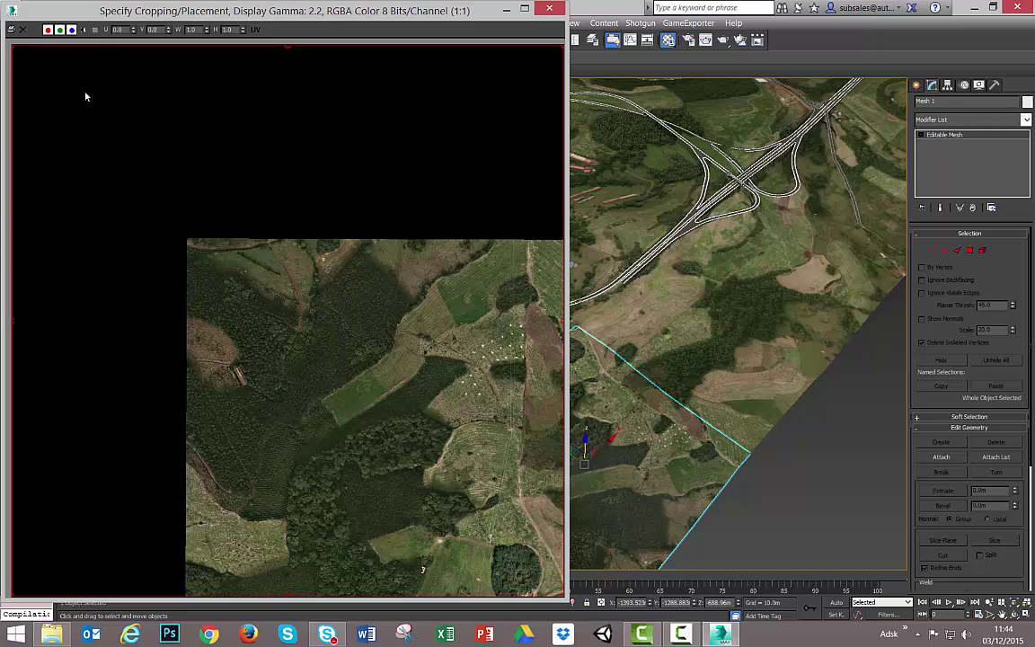
Apply an Unwrap UVW modifier to the corner tile and compare its UV layout with the baked bitmap, closing both views when finished
left_click(1027, 120)
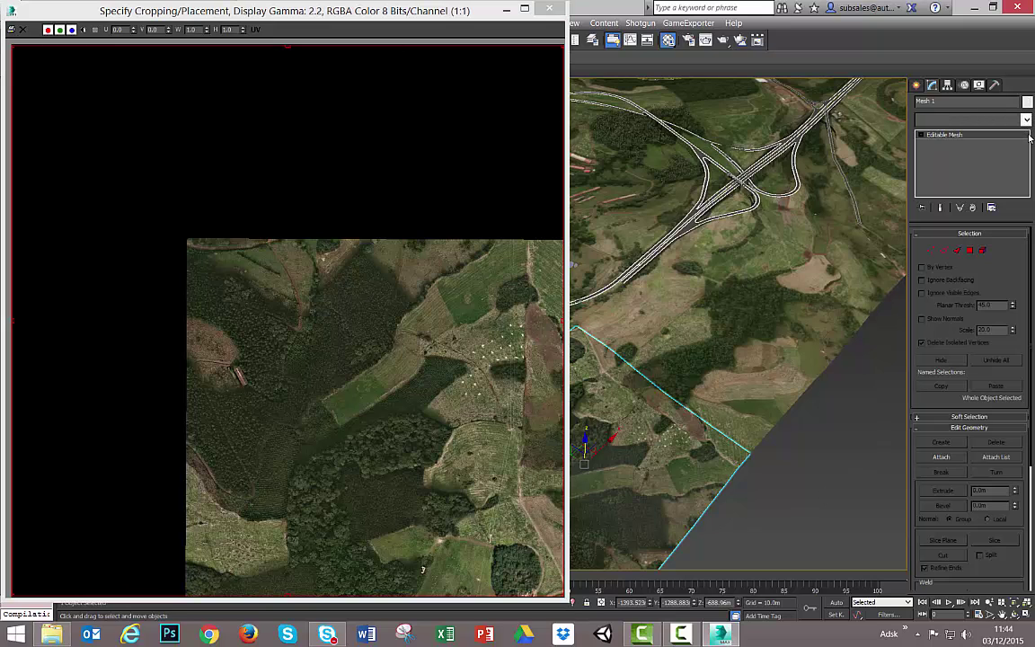
scroll(971, 359, "down", 20)
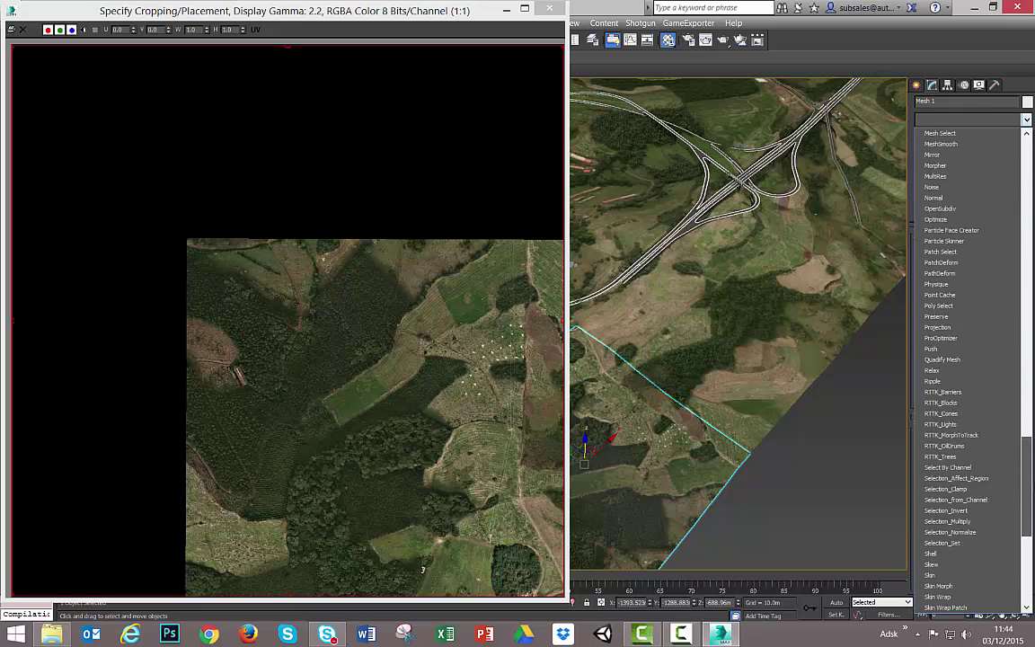
scroll(966, 404, "down", 7)
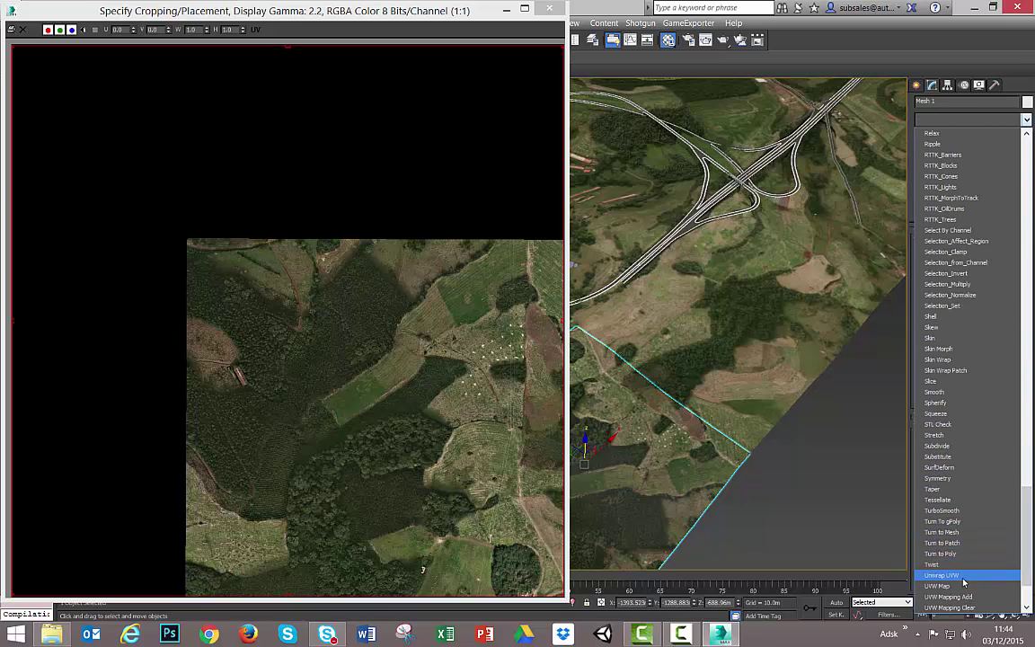
left_click(942, 576)
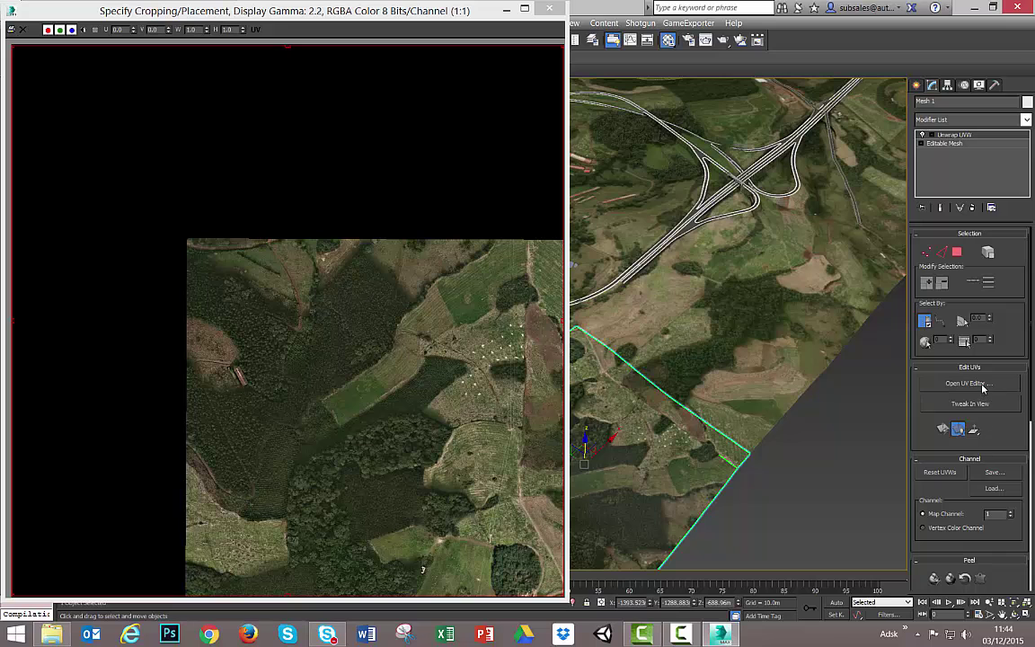
left_click(981, 385)
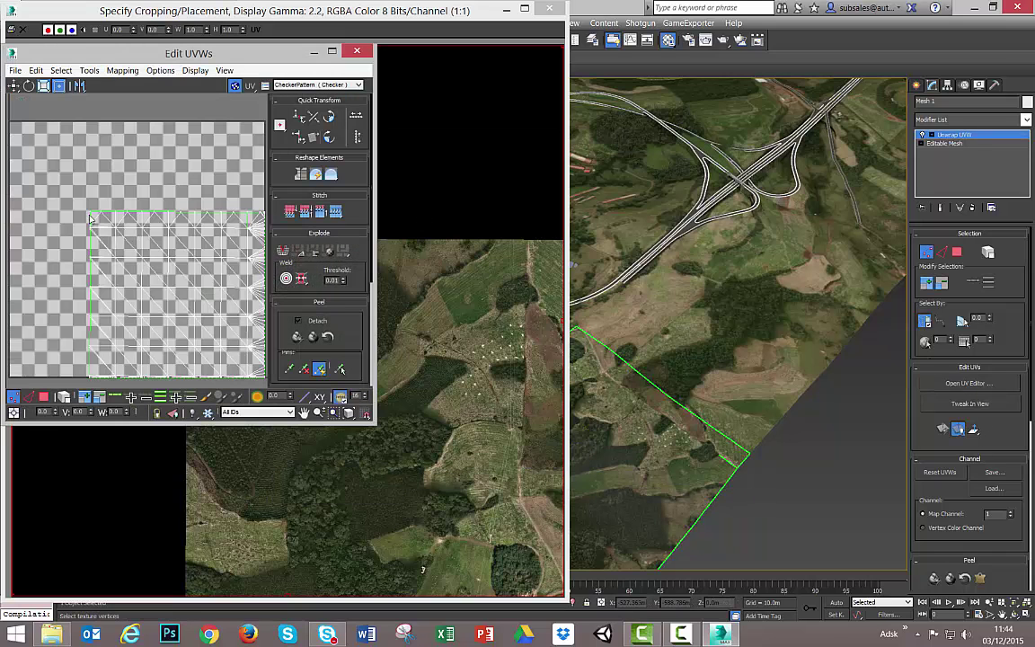
left_click_drag(142, 60, 732, 67)
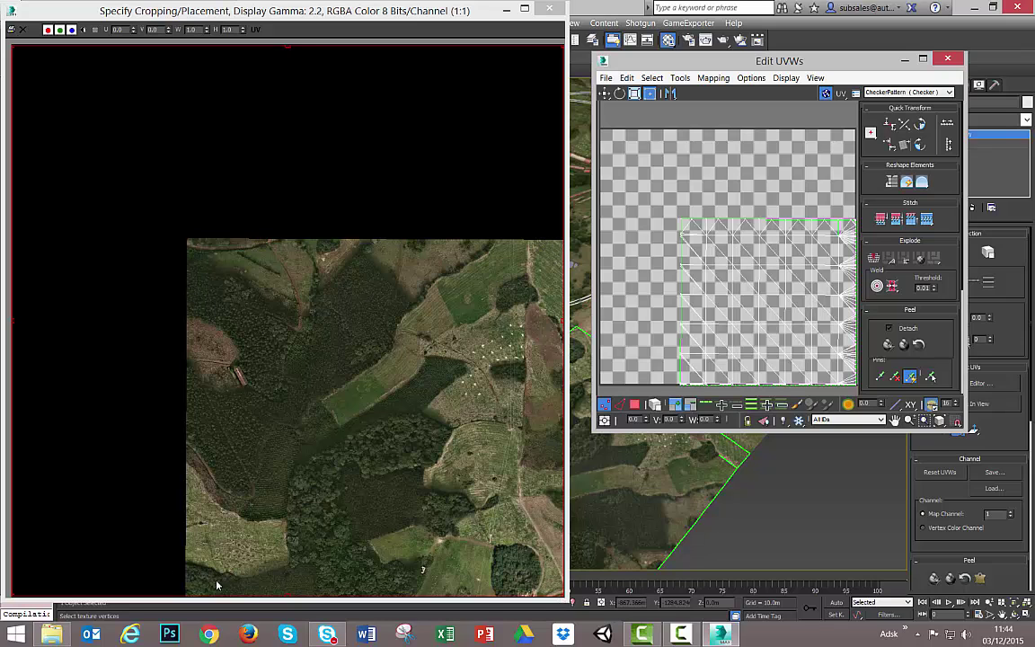
left_click(554, 8)
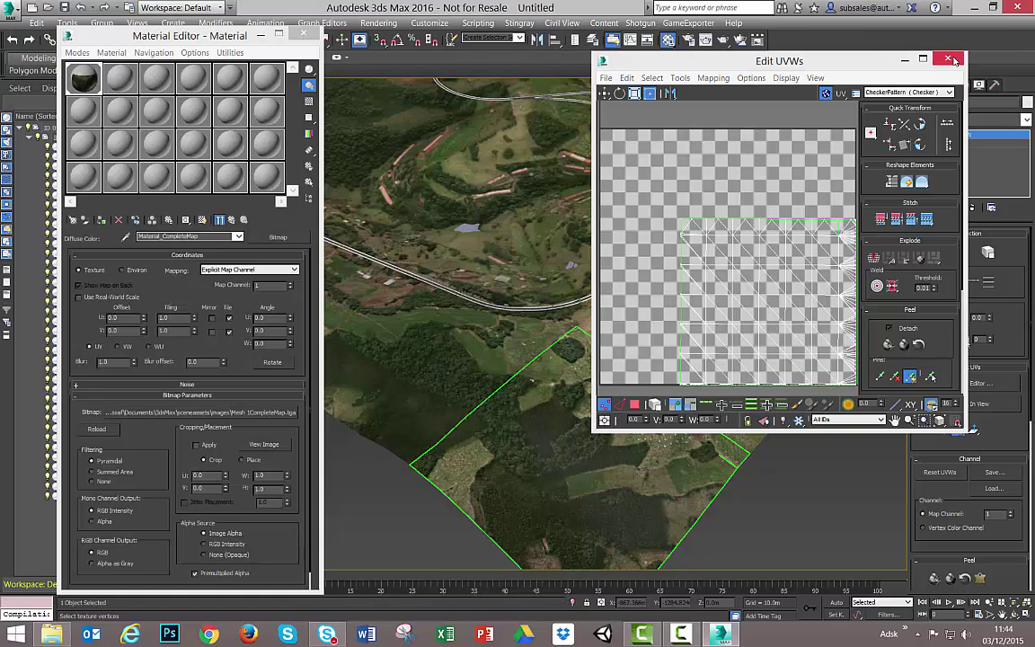
left_click(949, 59)
scroll(669, 322, "down", 6)
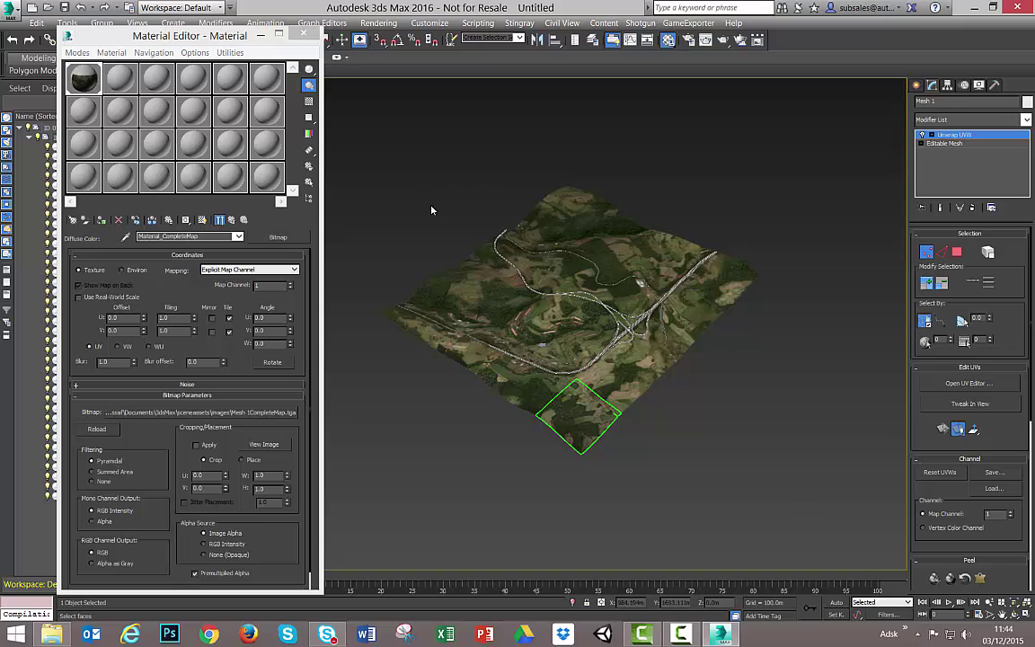
Launch Stingray and close the Material Editor in 3ds Max
left_click(904, 628)
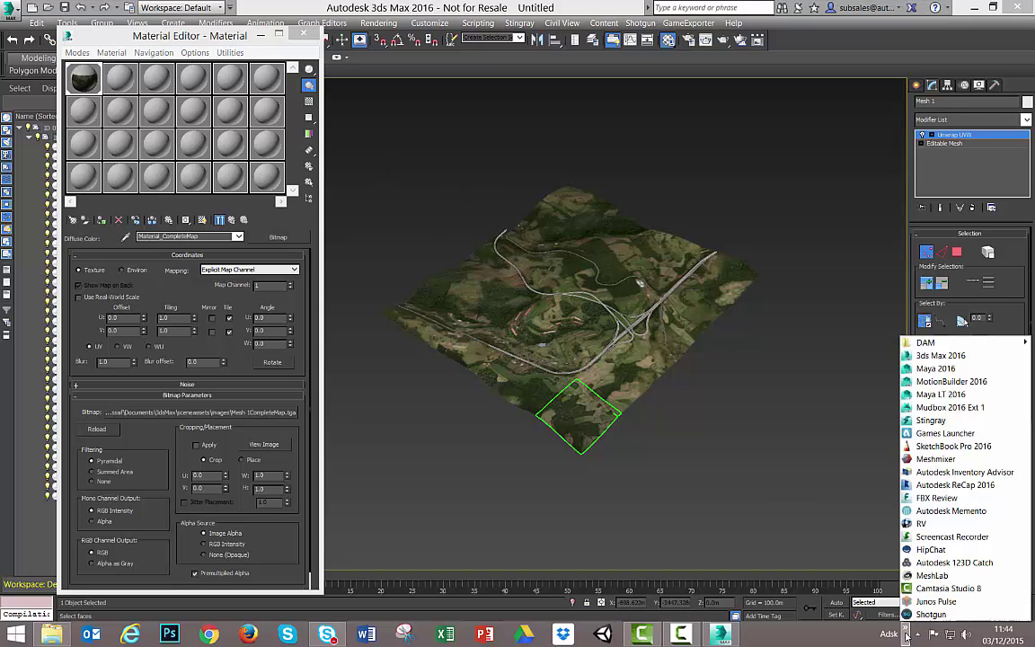
left_click(946, 420)
left_click(565, 364)
left_click(310, 36)
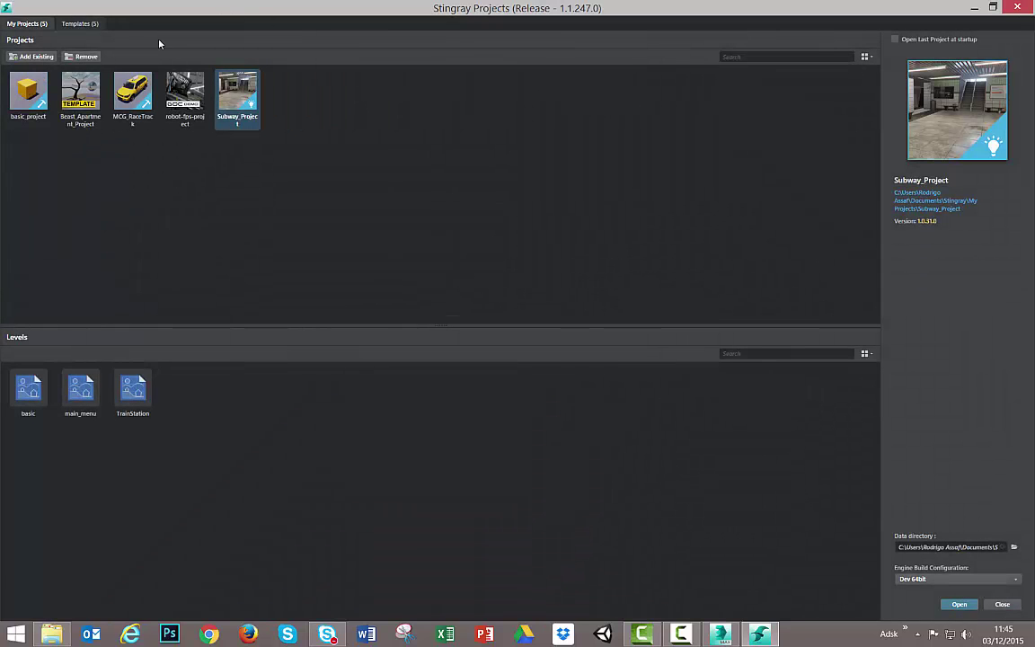
Create a Stingray project named vehicle_project from the vehicle template in the default directory
left_click(77, 24)
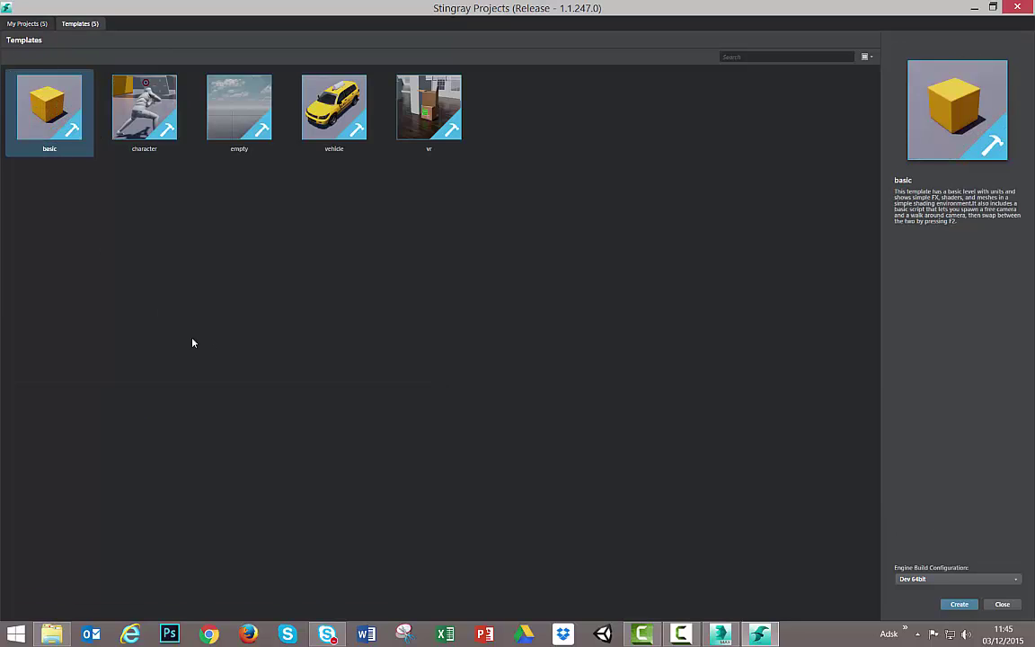
left_click(306, 90)
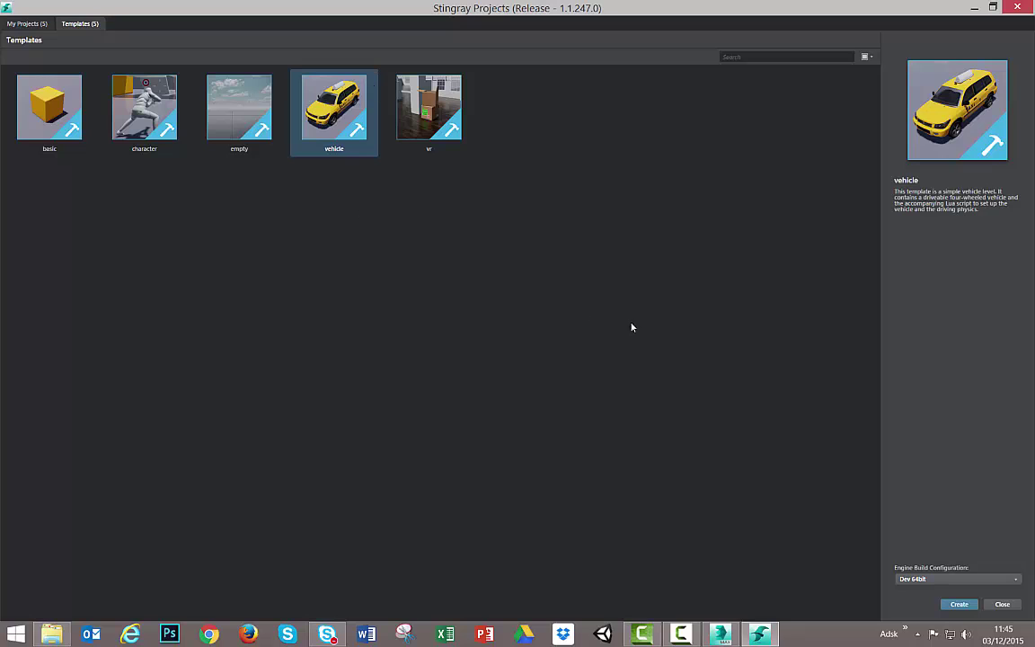
left_click(961, 605)
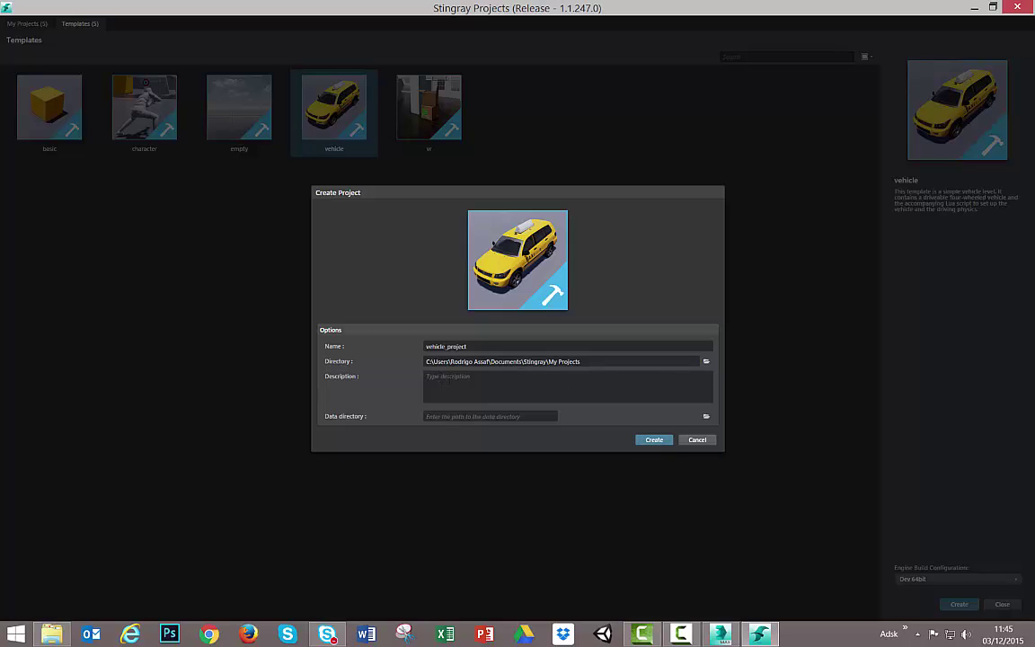
left_click(654, 438)
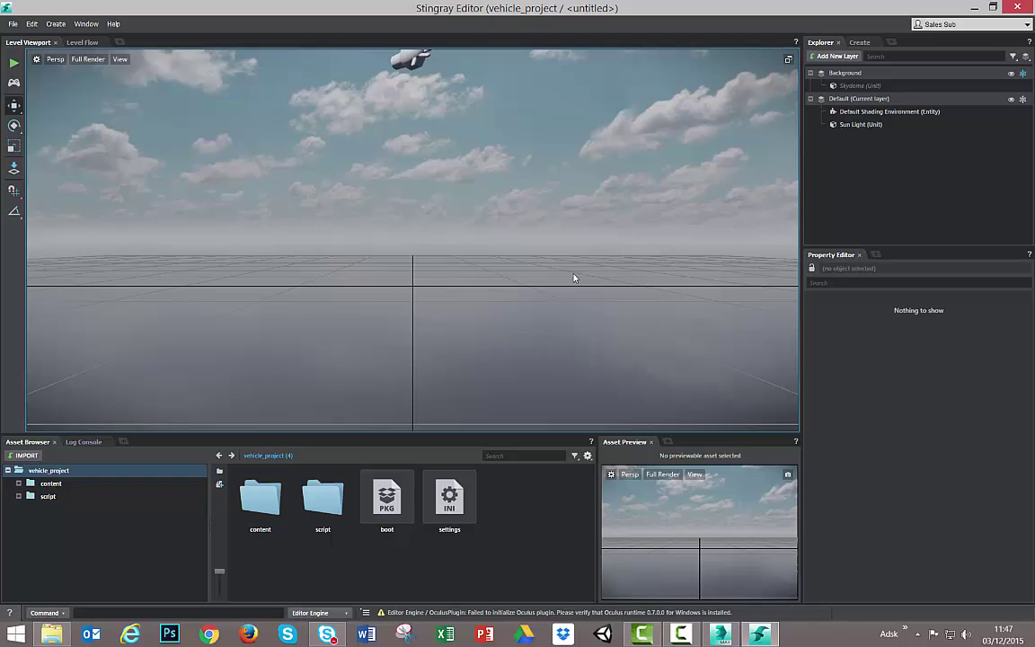
Preview and open the vehicle level from the project's content/levels folder
left_click_drag(340, 194, 420, 237, "alt")
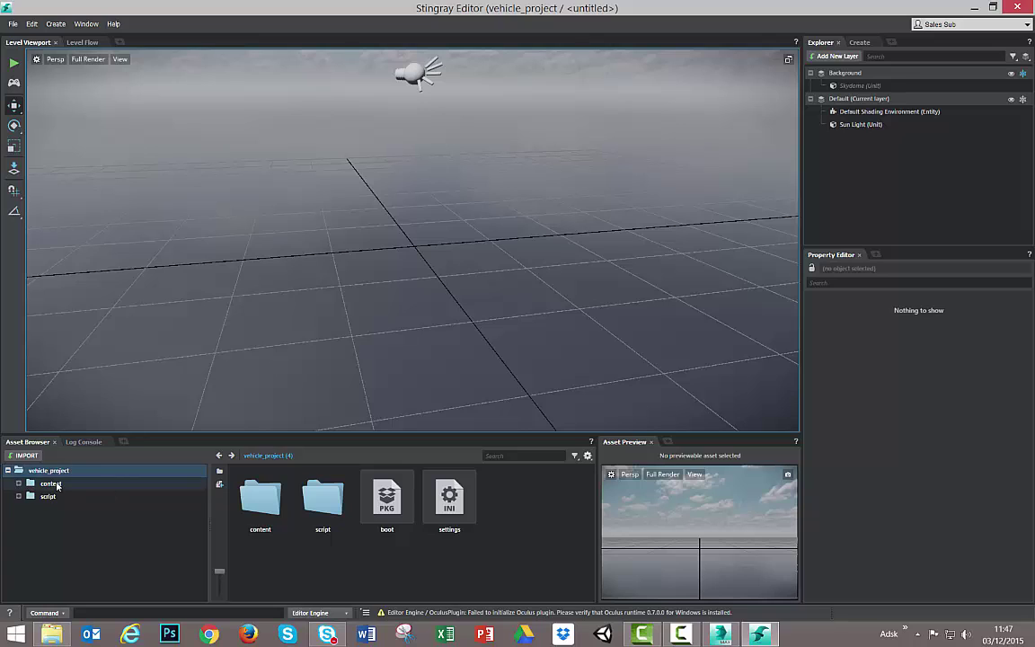
left_click(18, 485)
left_click(18, 483)
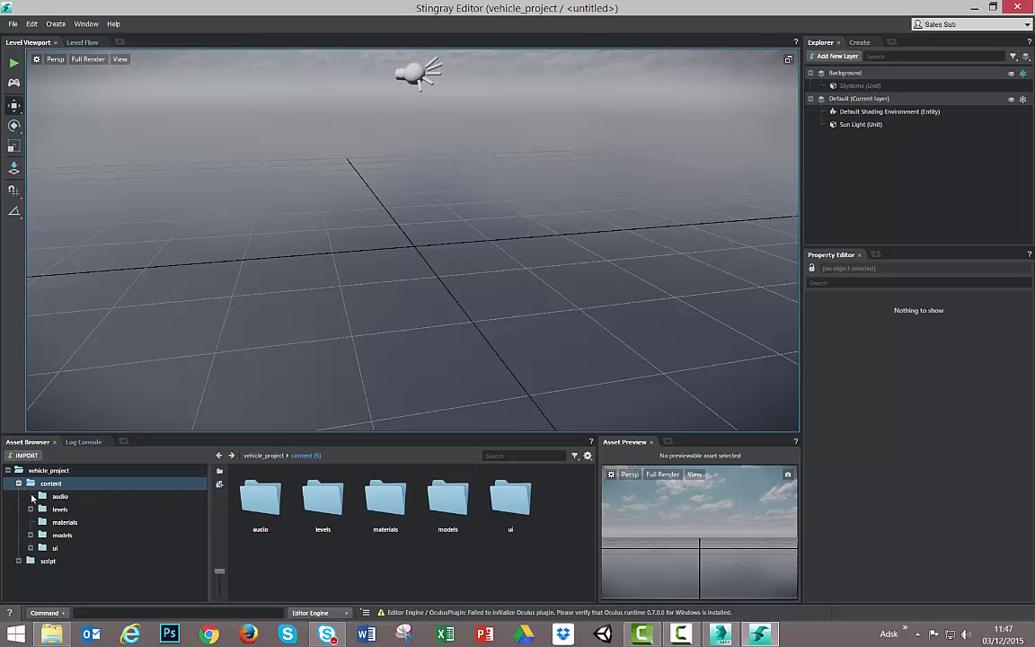
double_click(59, 509)
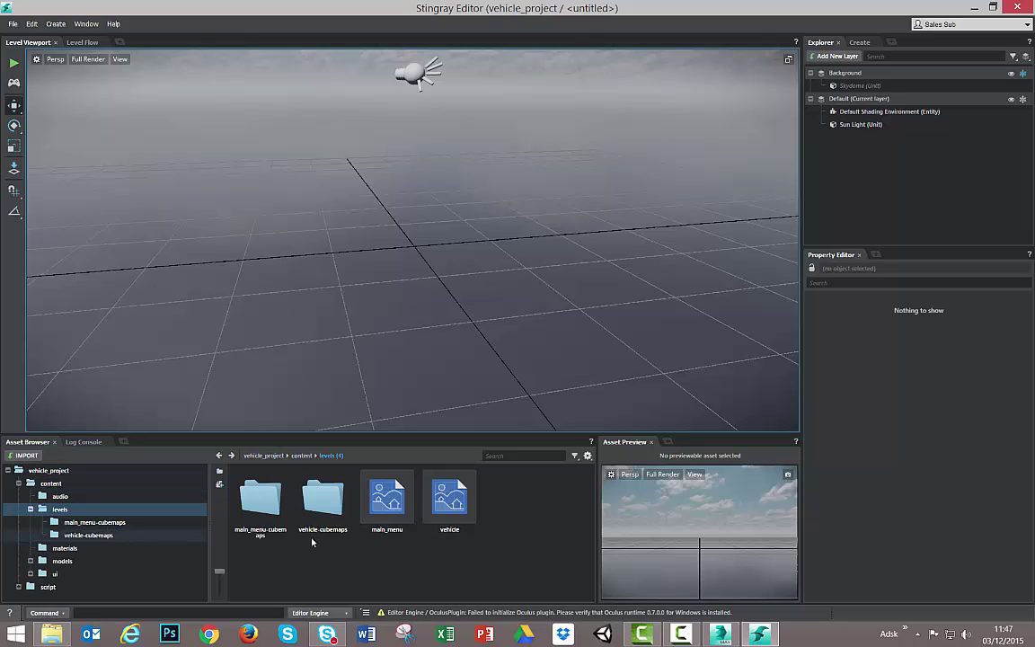
left_click(387, 499)
left_click(459, 507)
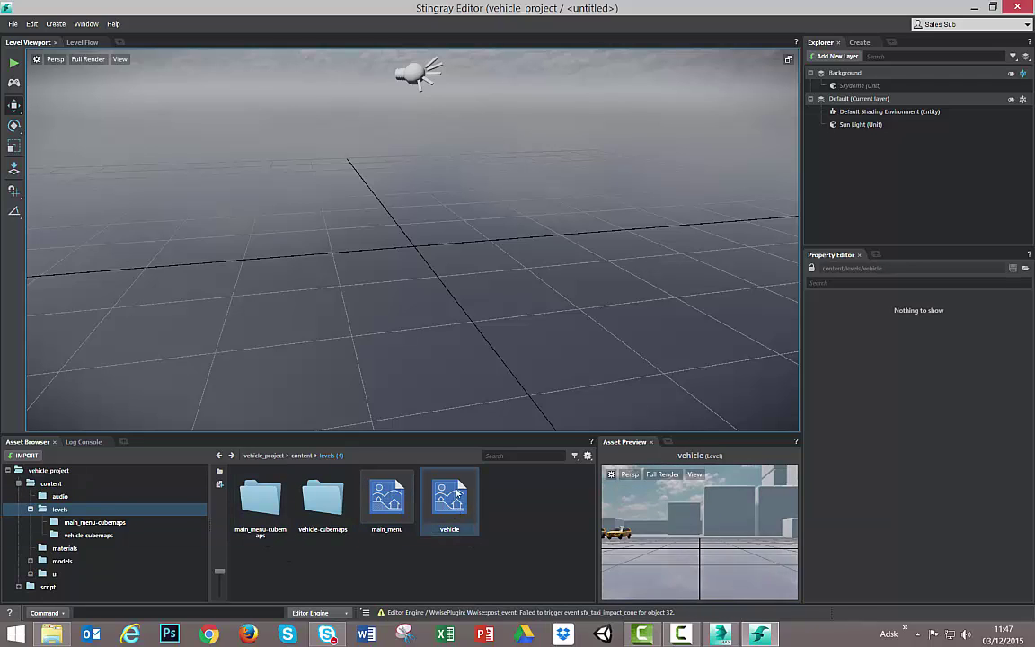
left_click_drag(673, 539, 709, 525, "alt")
double_click(452, 499)
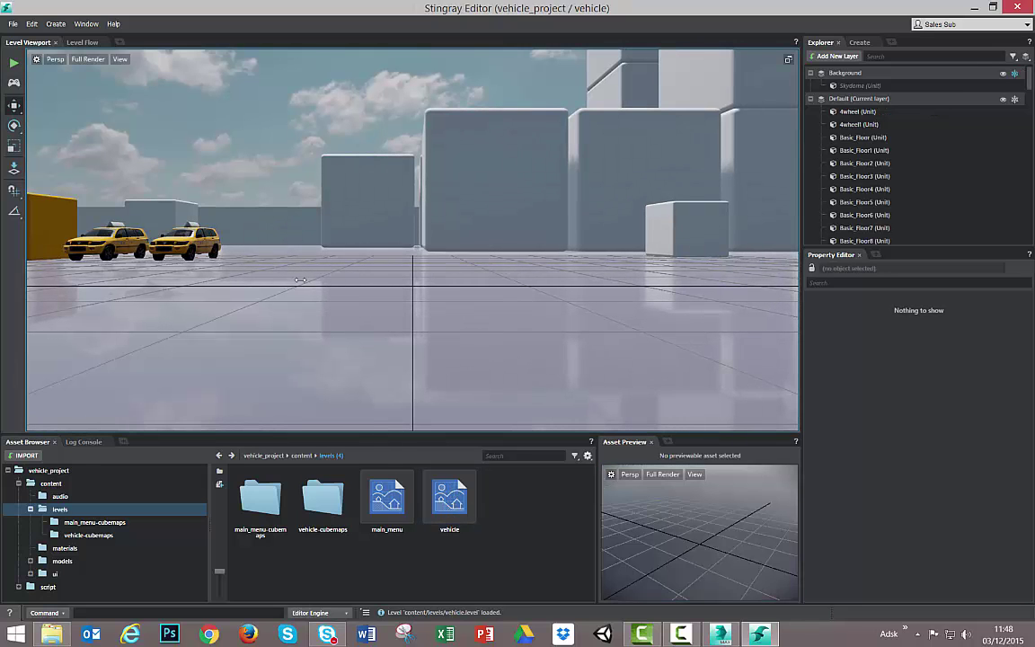
Delete all units from 4wheel through cone9, plus the Wall unit, from the vehicle level
left_click_drag(309, 280, 422, 283, "alt")
right_click_drag(422, 283, 312, 156, "alt")
left_click_drag(364, 274, 617, 296, "alt")
left_click(859, 111)
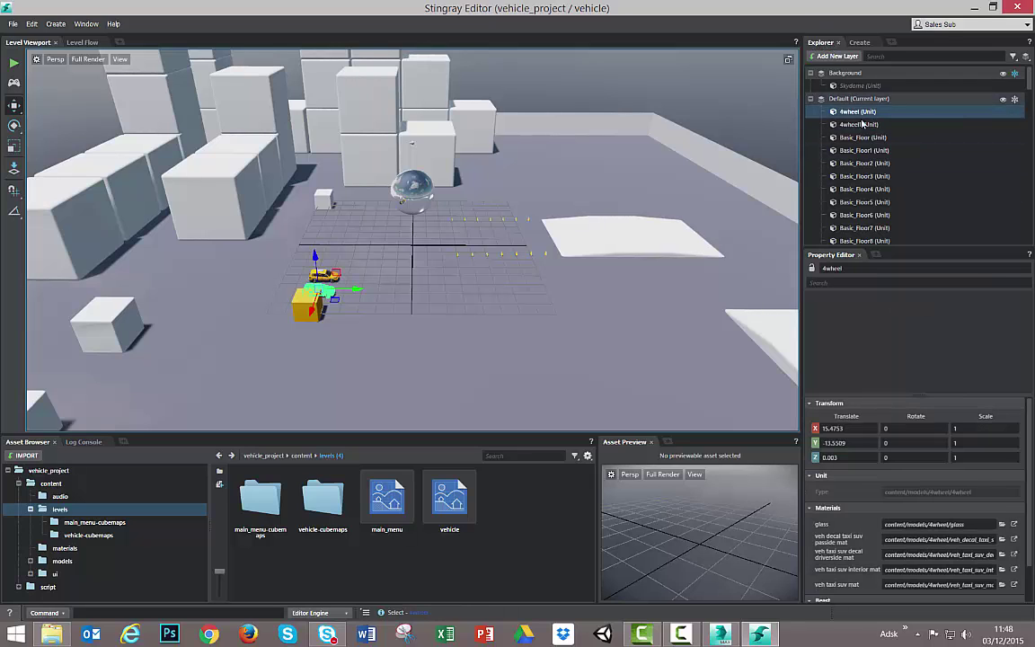
scroll(878, 177, "down", 10)
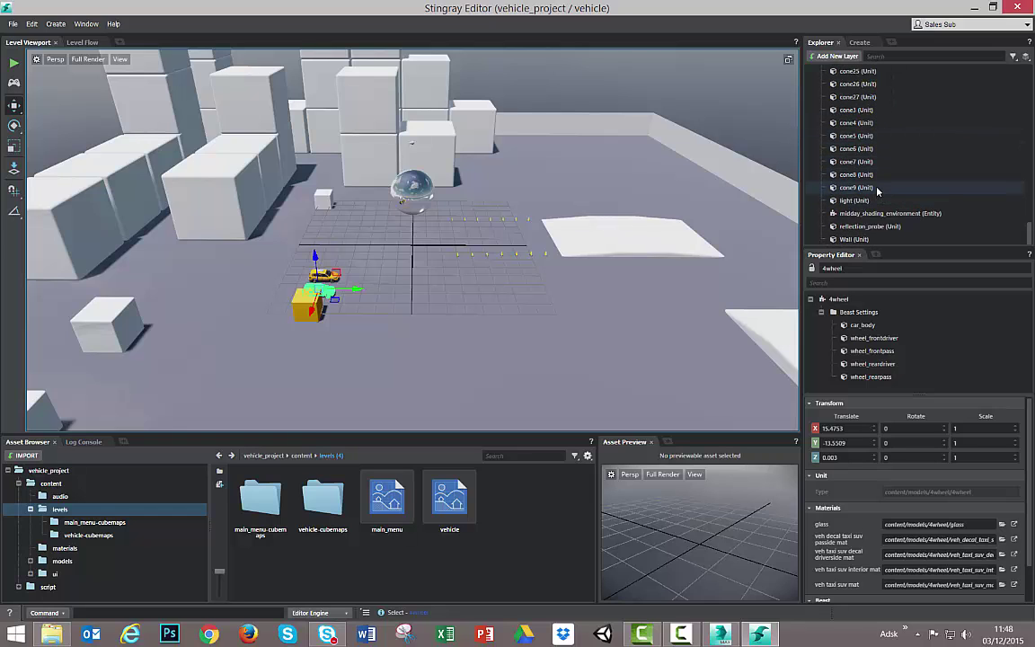
left_click(877, 188, "shift")
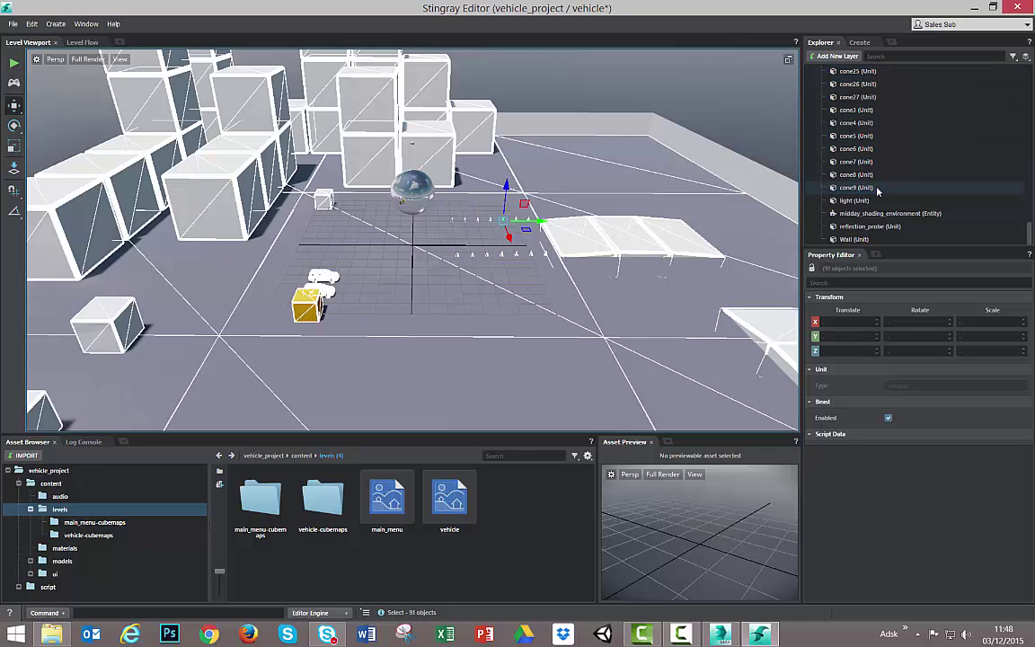
key("Delete")
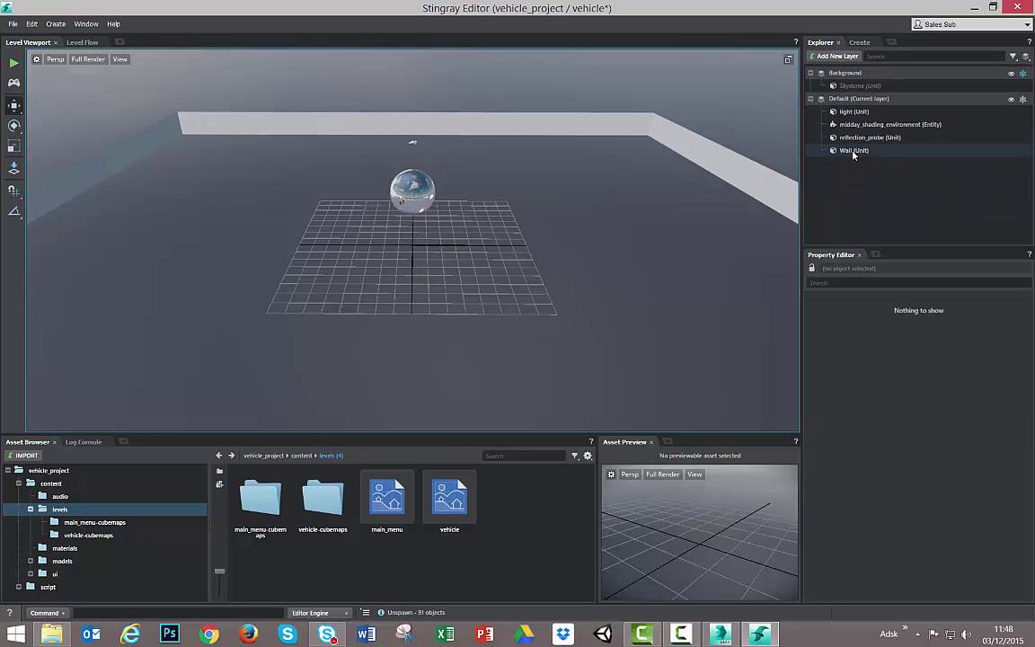
left_click(854, 150)
key("Delete")
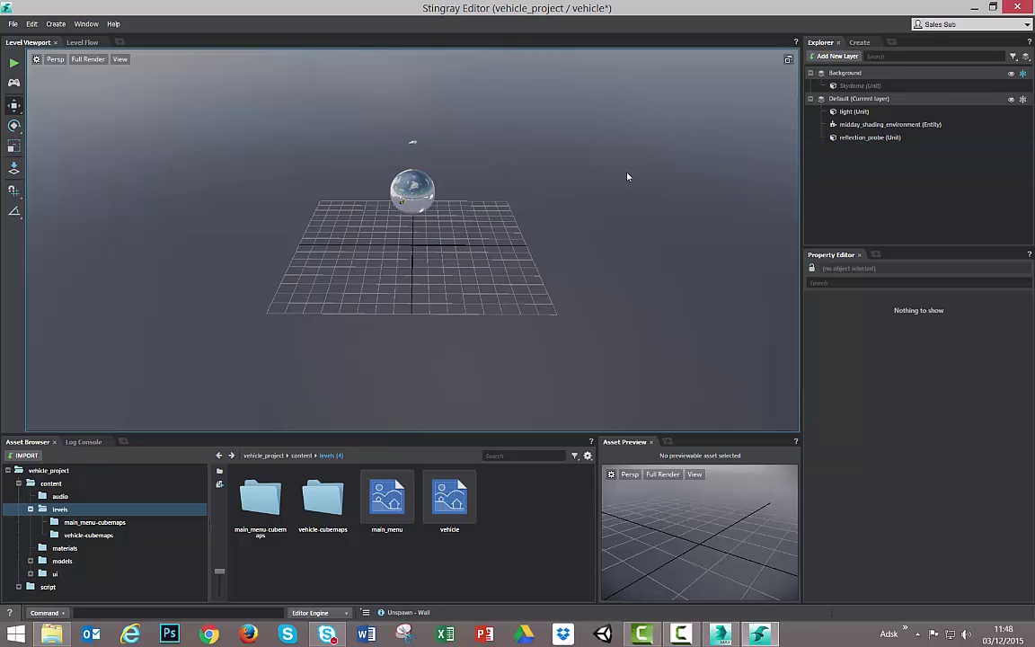
Inspect the remaining light and reflection probe, and examine the cleared level from several angles
left_click_drag(444, 240, 266, 213, "alt")
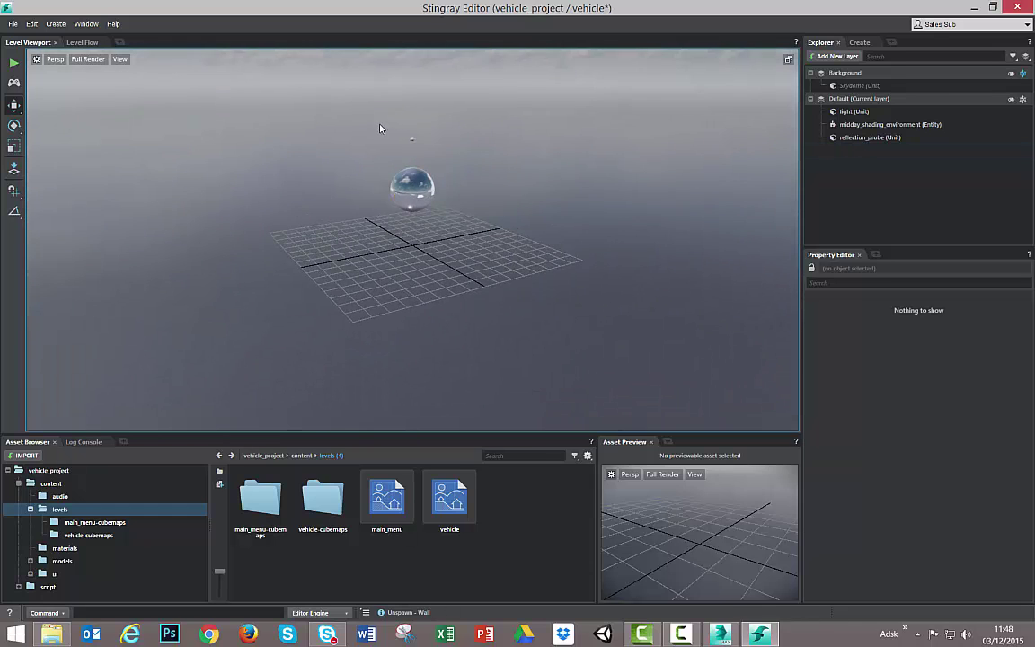
left_click(411, 141)
left_click(839, 137)
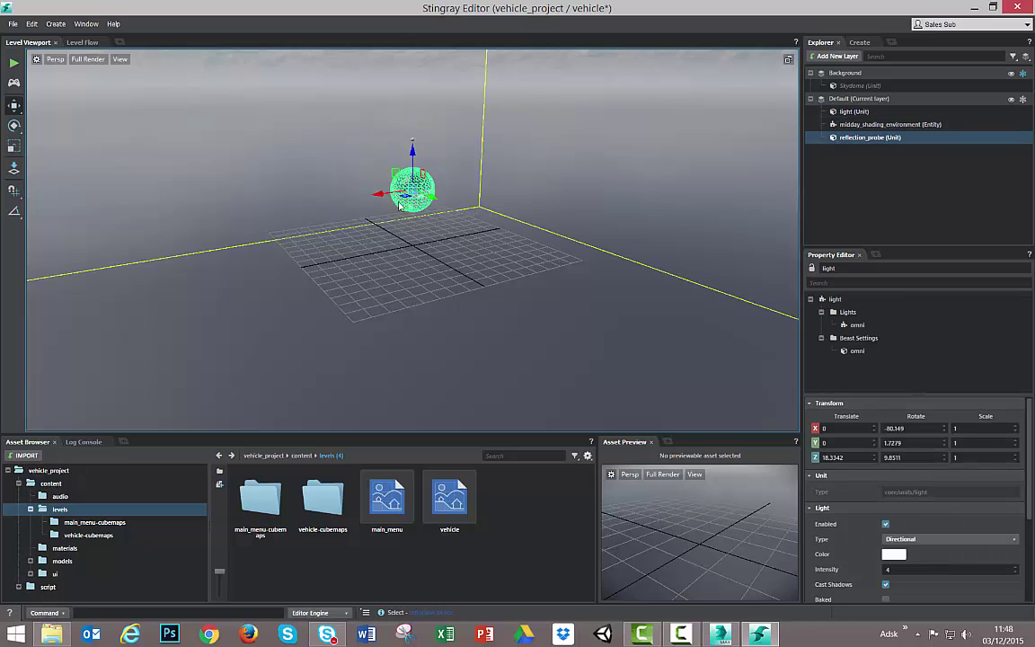
left_click(666, 214)
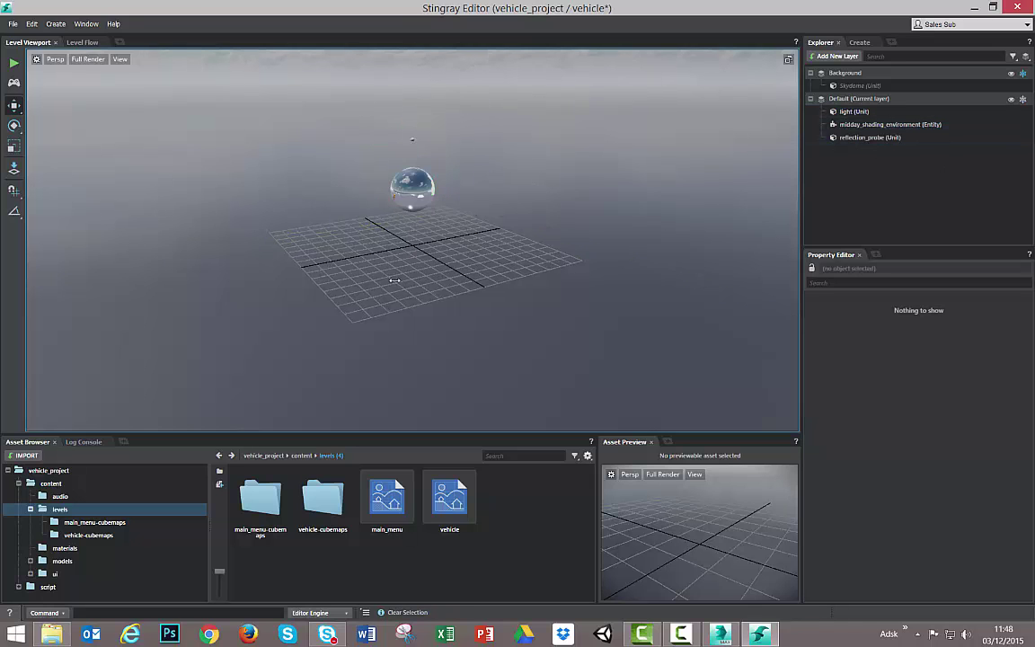
left_click_drag(381, 286, 334, 267, "alt")
right_click_drag(404, 250, 449, 260, "alt")
left_click_drag(448, 260, 455, 286, "alt")
right_click_drag(455, 286, 521, 369, "alt")
middle_click_drag(490, 292, 481, 254, "alt")
left_click_drag(481, 254, 370, 261, "alt")
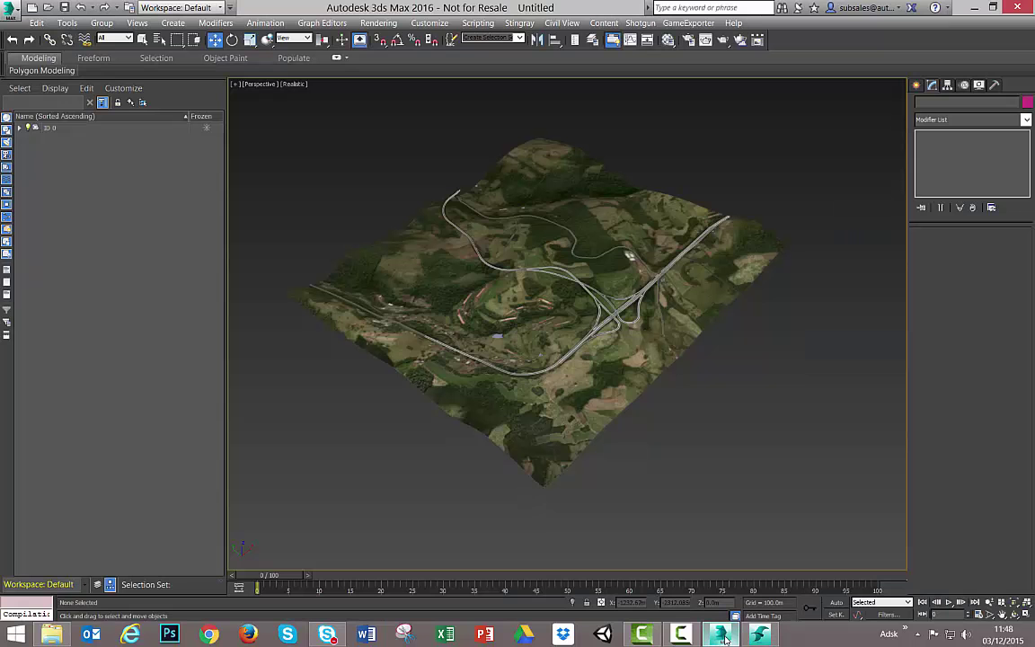
Switch to 3ds Max and look over the available Stingray link commands
left_click(722, 634)
left_click(520, 22)
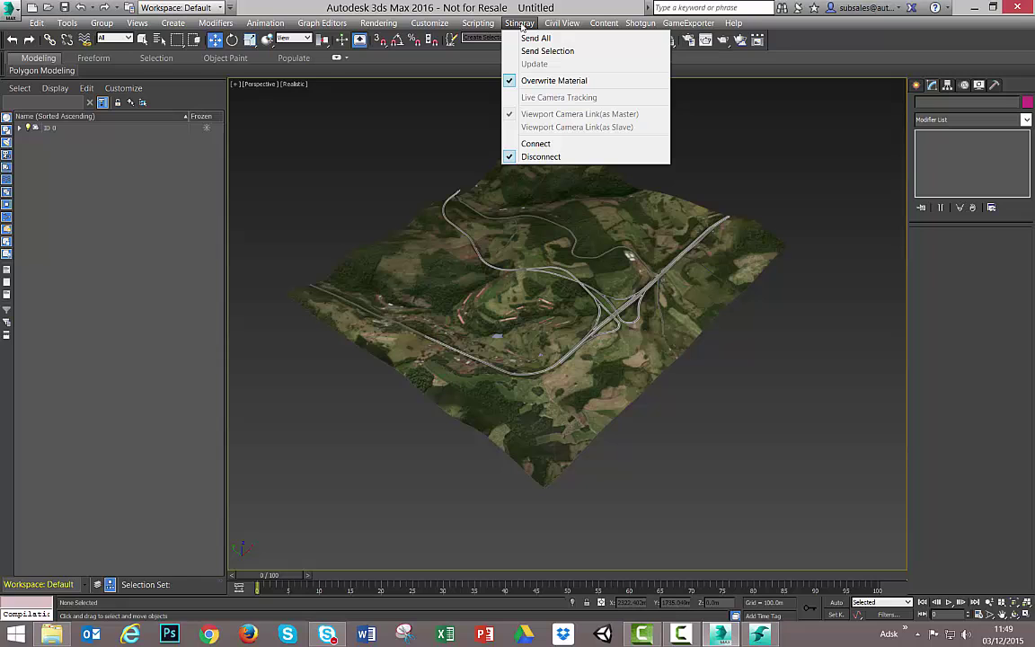
left_click(521, 26)
Browse in File Explorer to the 1.1.247.0 folder under C:\Program Files\Autodesk\Stingray
left_click(52, 634)
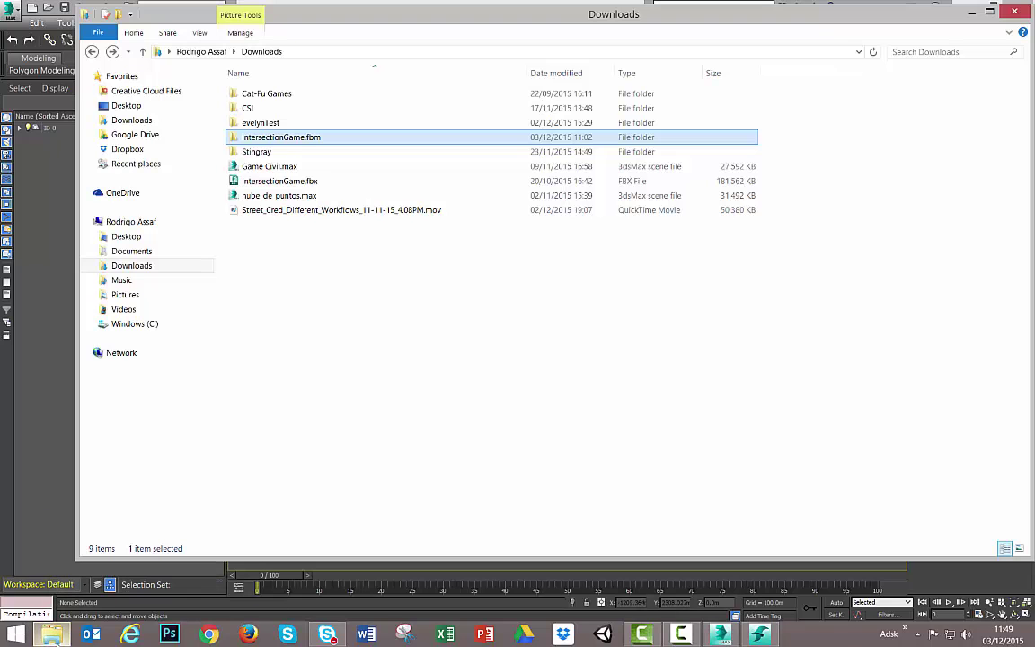
left_click(132, 327)
double_click(286, 128)
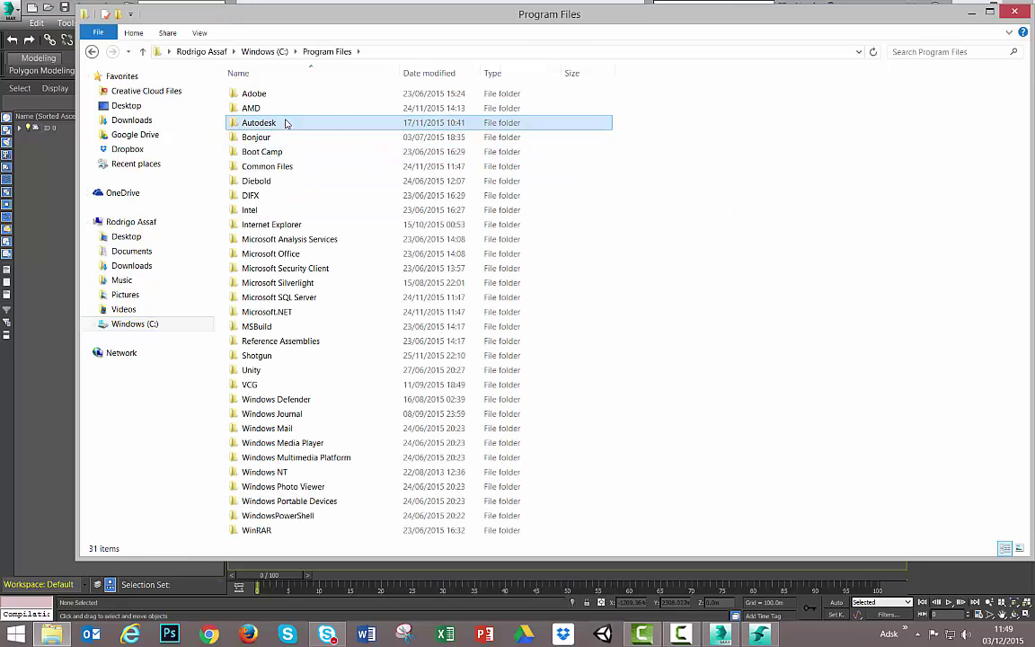
double_click(286, 123)
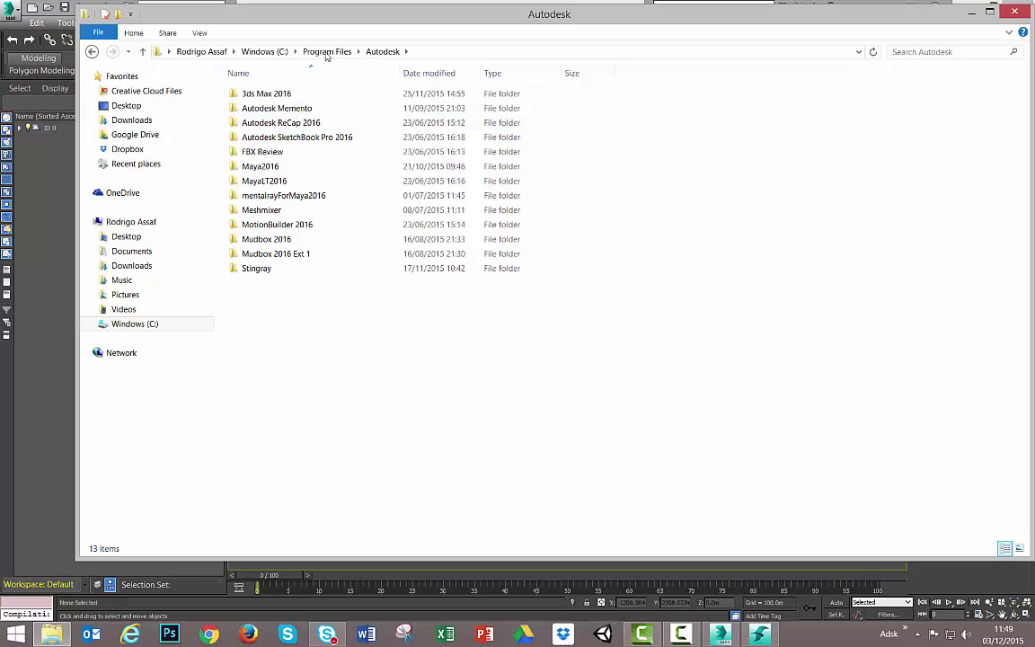
double_click(259, 268)
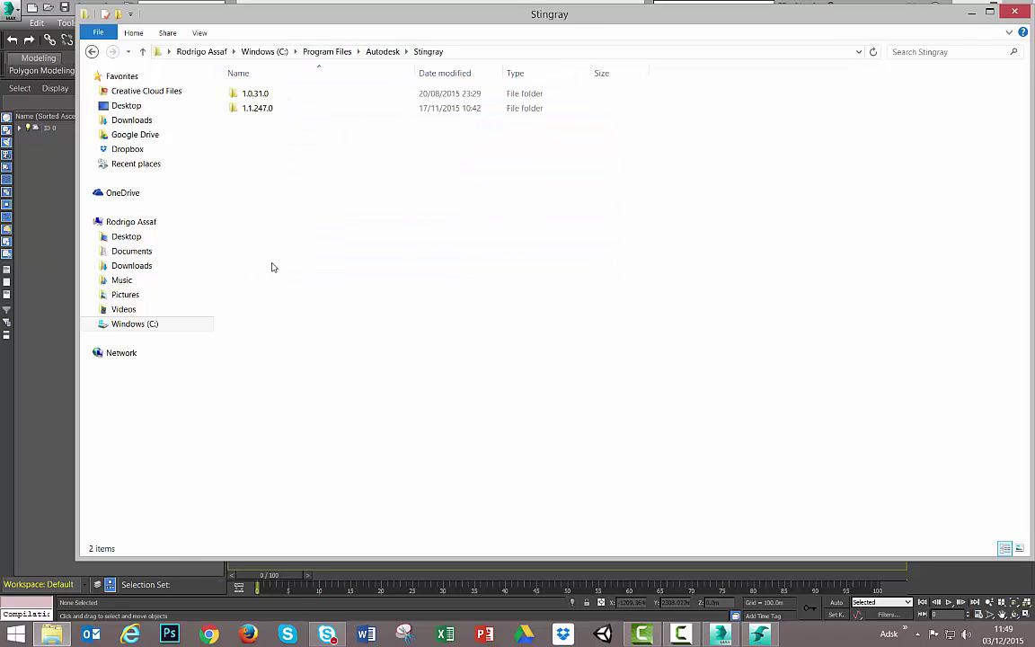
left_click(286, 97)
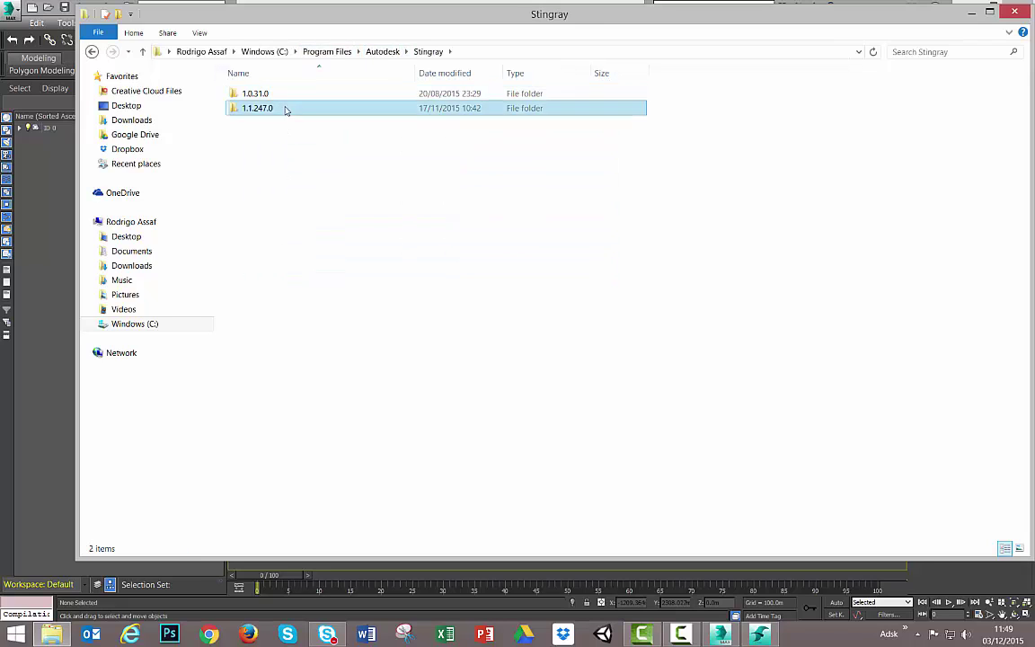
left_click(286, 109)
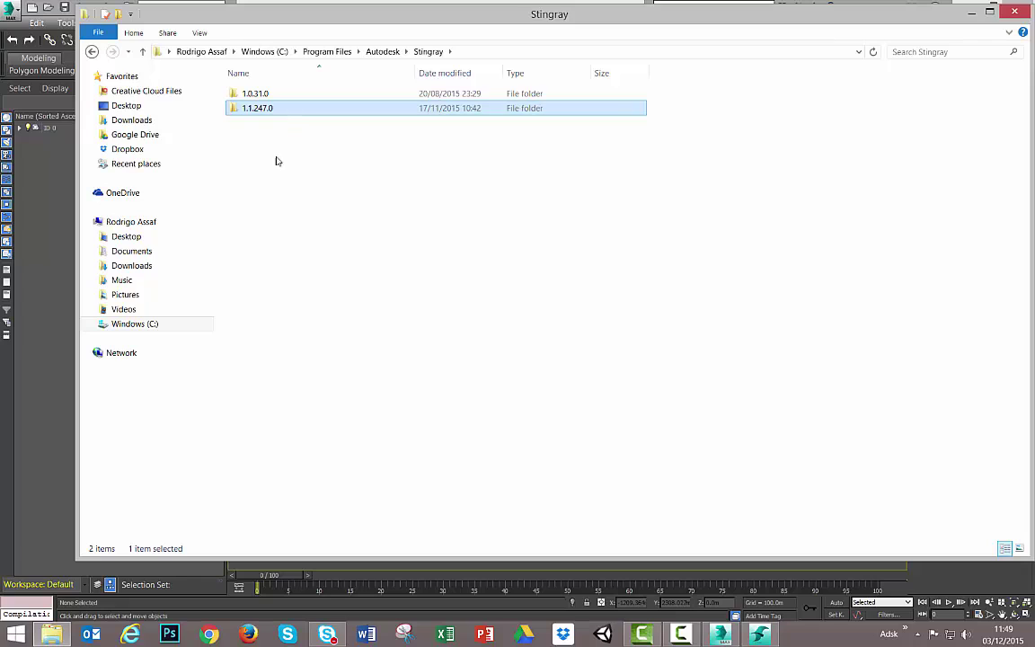
double_click(282, 108)
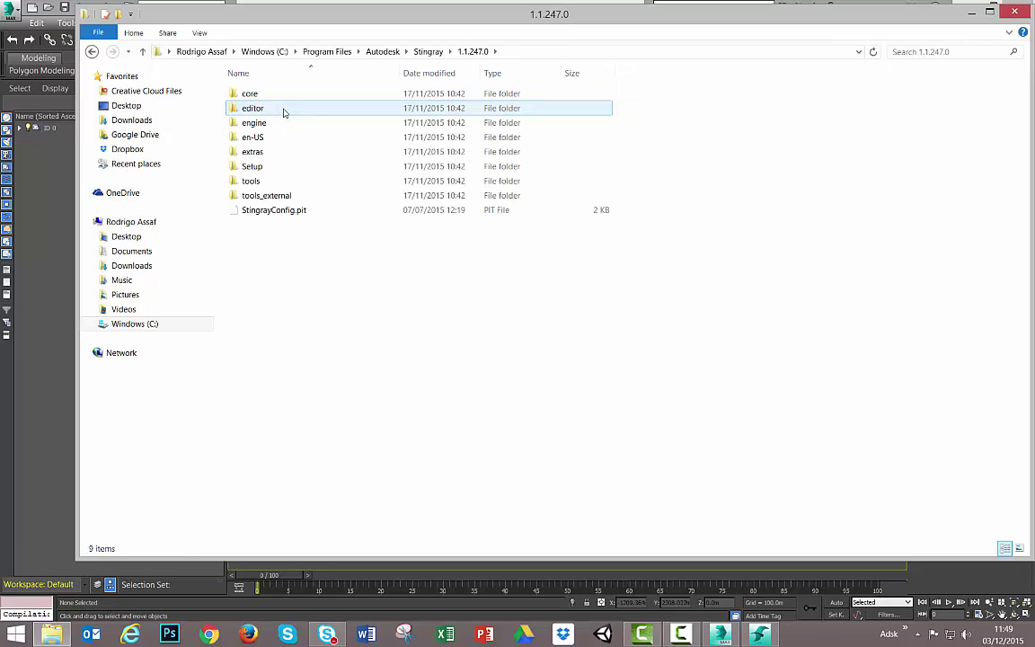
Locate the StingrayDCCLink2016.msi installer in the version's extras folder with full file names shown, and close File Explorer
double_click(288, 199)
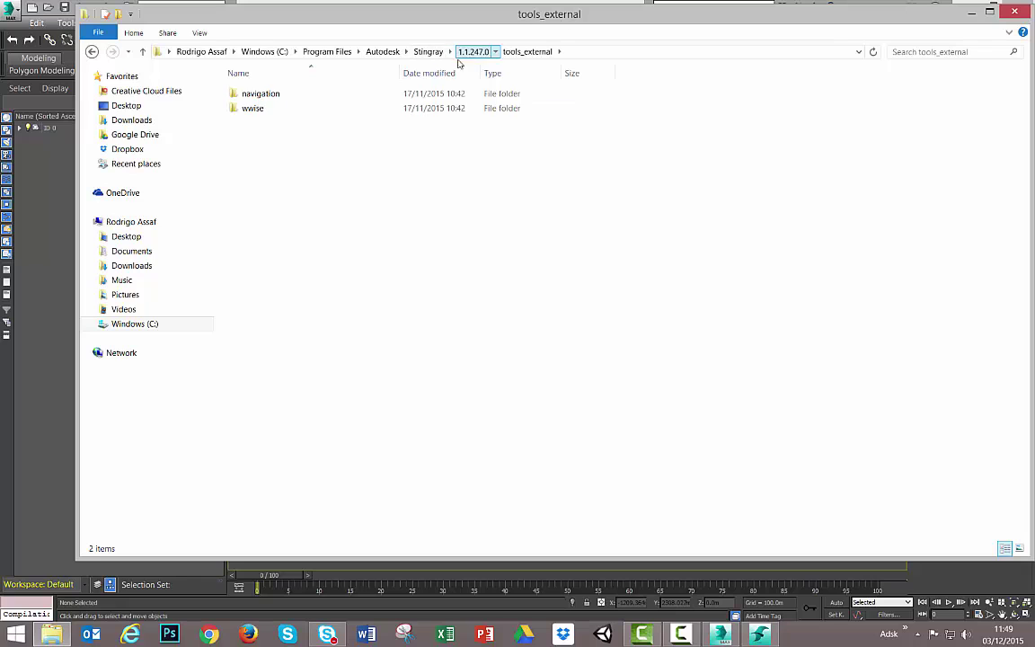
left_click(472, 51)
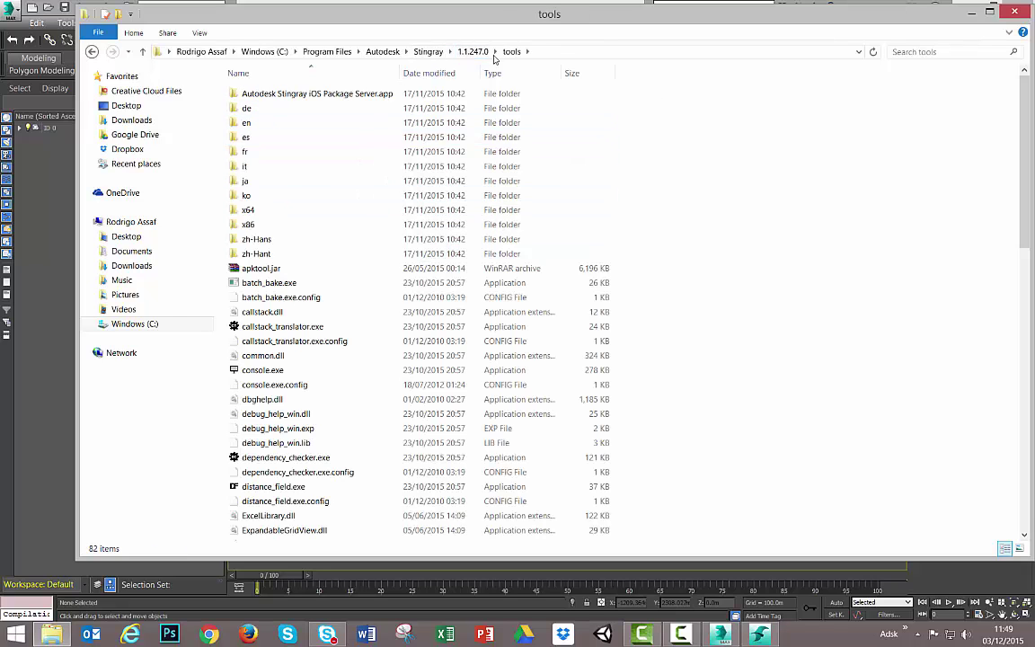
left_click(473, 52)
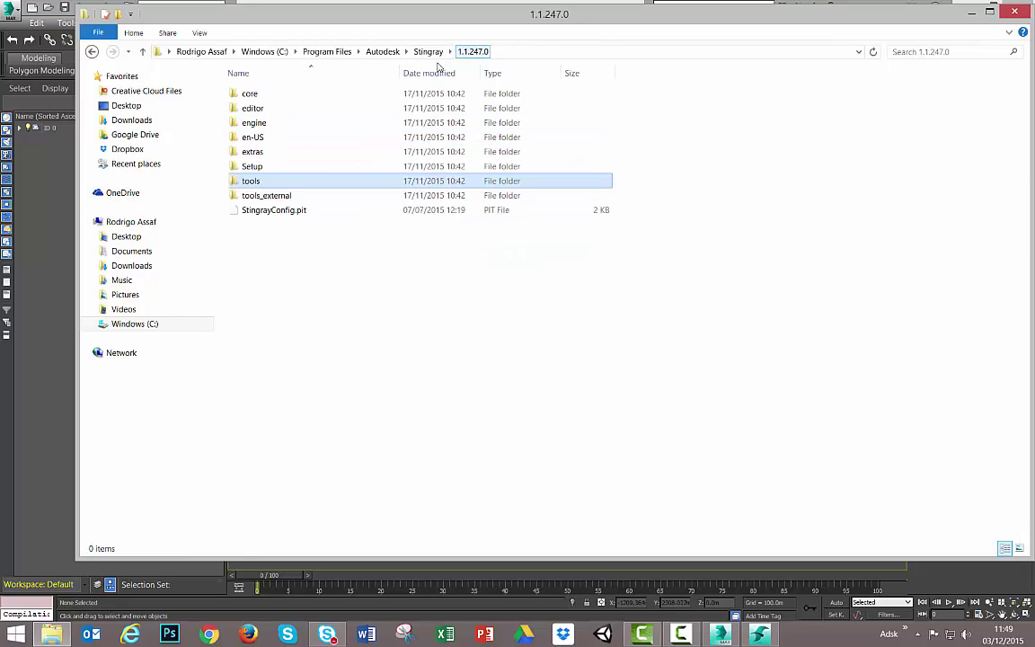
double_click(279, 154)
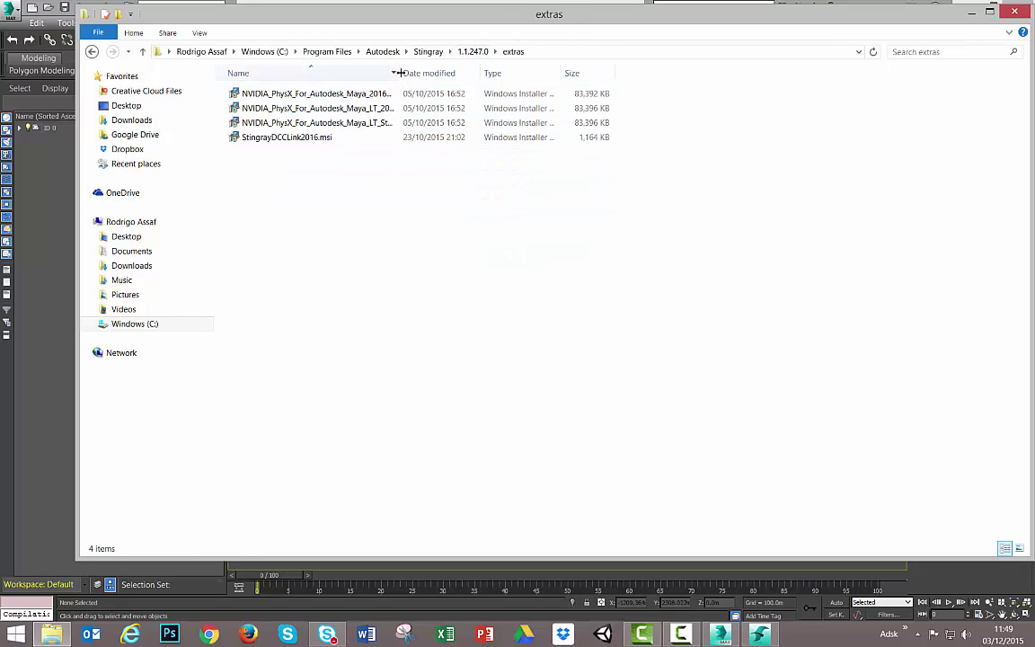
left_click_drag(396, 72, 549, 73)
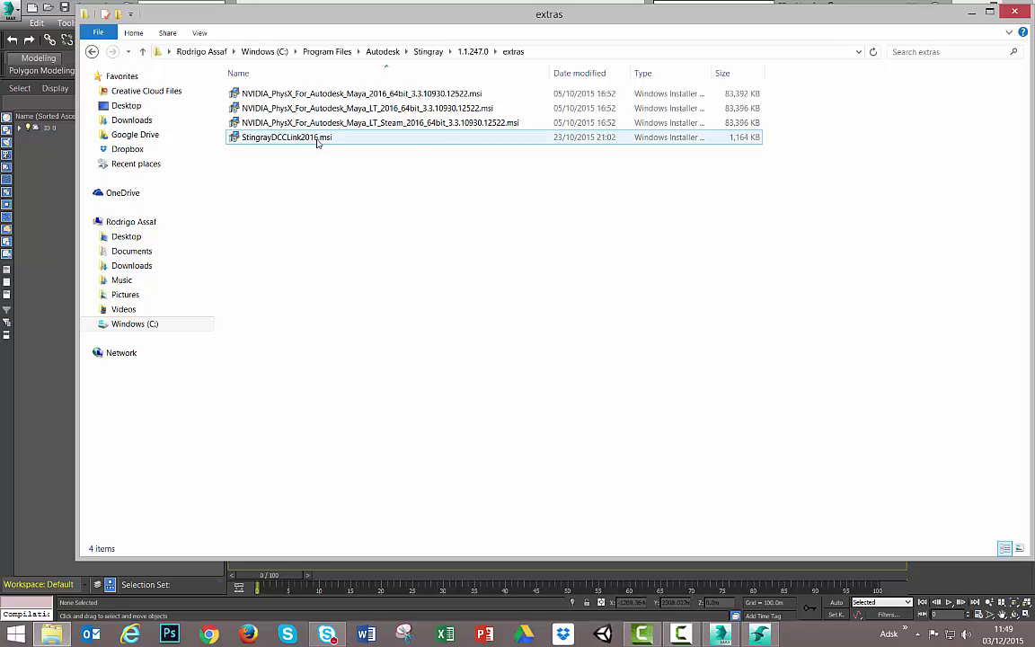
left_click(1017, 12)
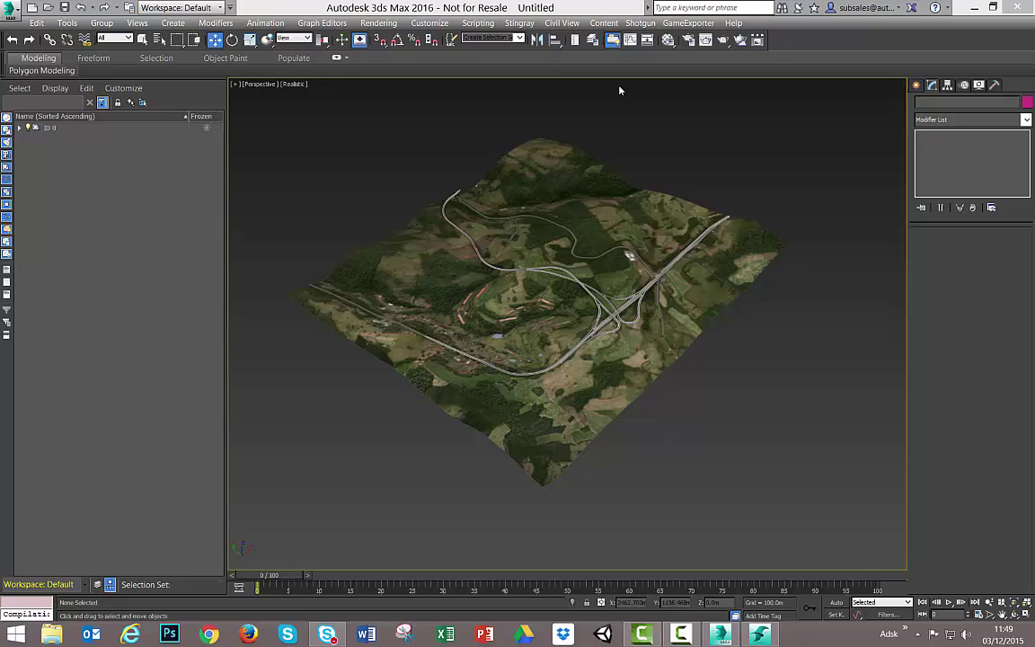
Connect 3ds Max to the running Stingray editor
left_click(519, 23)
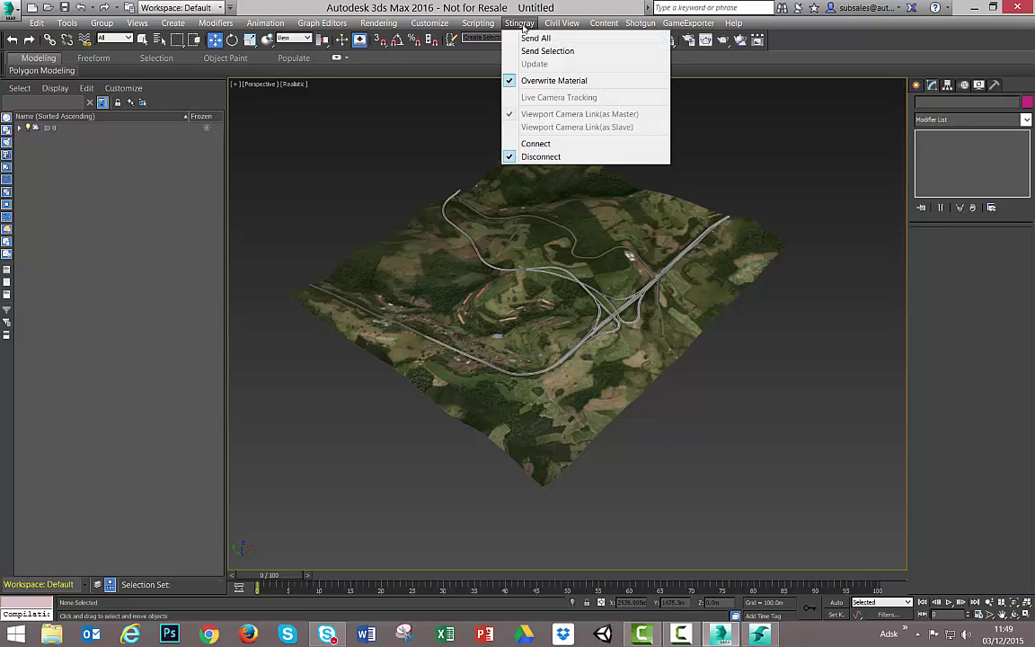
left_click(518, 24)
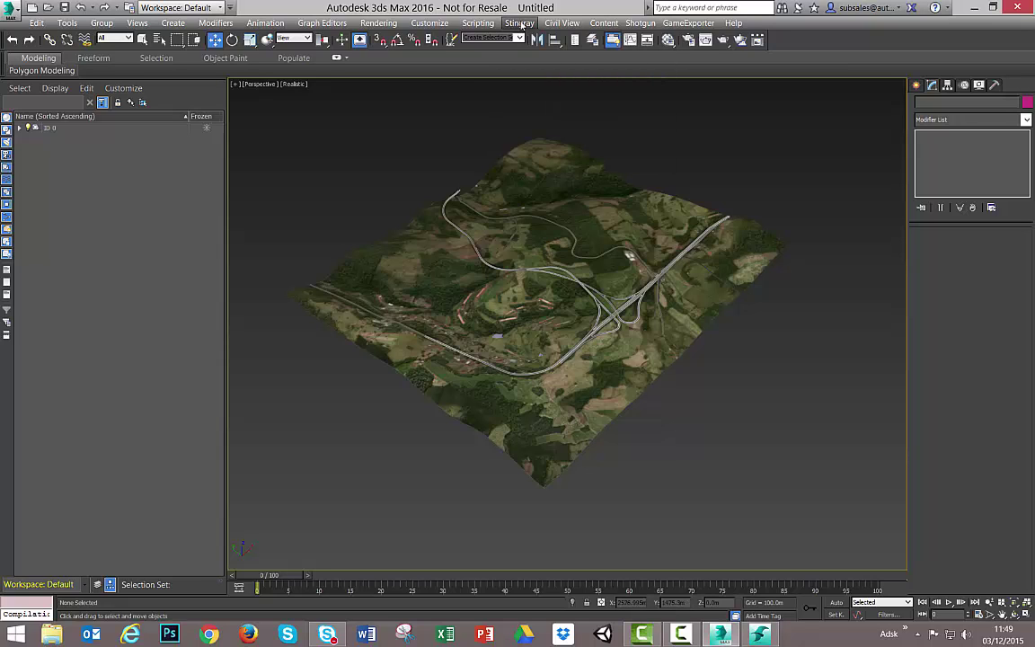
left_click(519, 24)
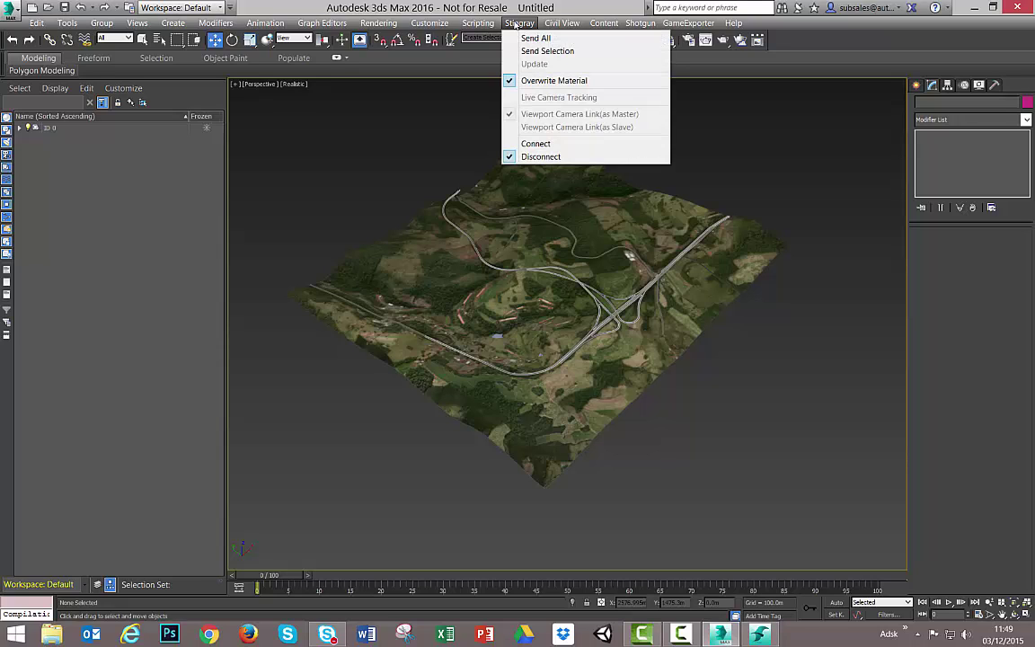
left_click(554, 144)
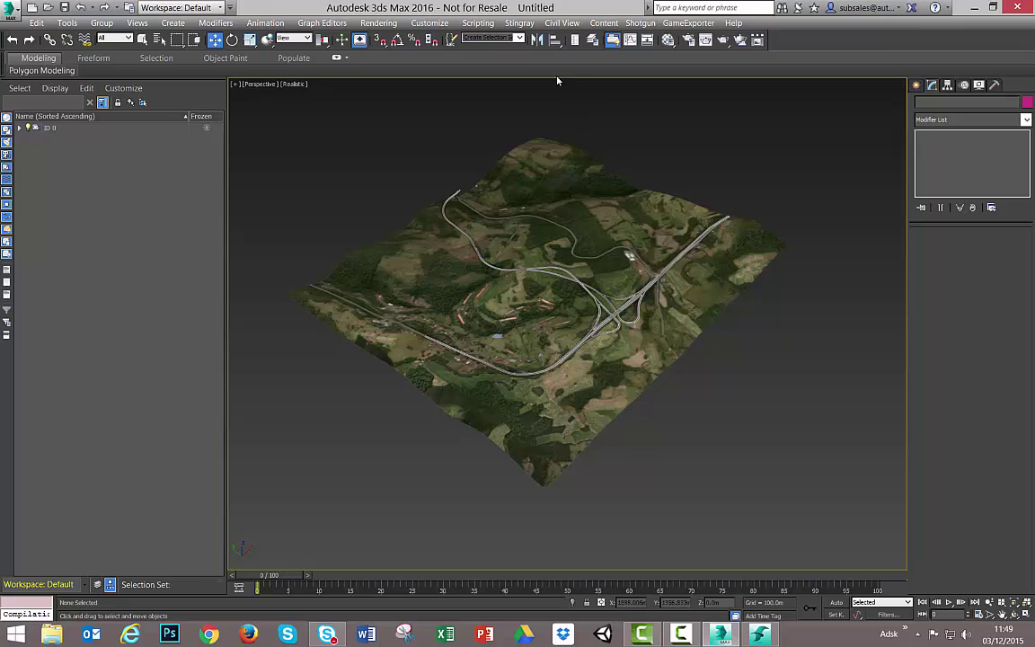
Send the whole scene to Stingray, saving it as civil in vehicle_project's content/models/props folder in Stingray FBX format
left_click(521, 24)
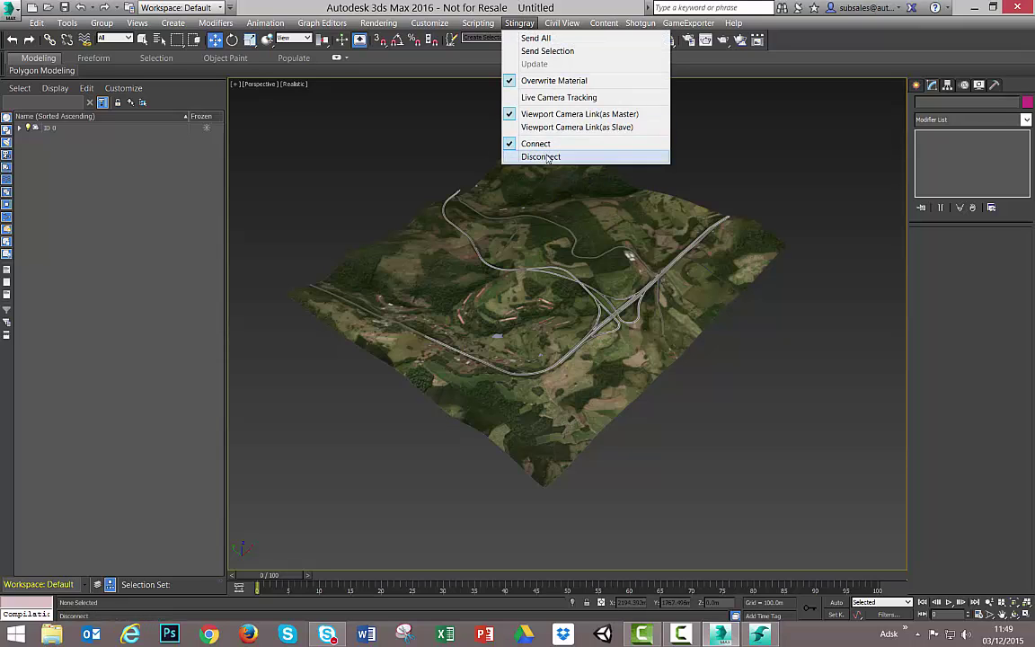
left_click(545, 39)
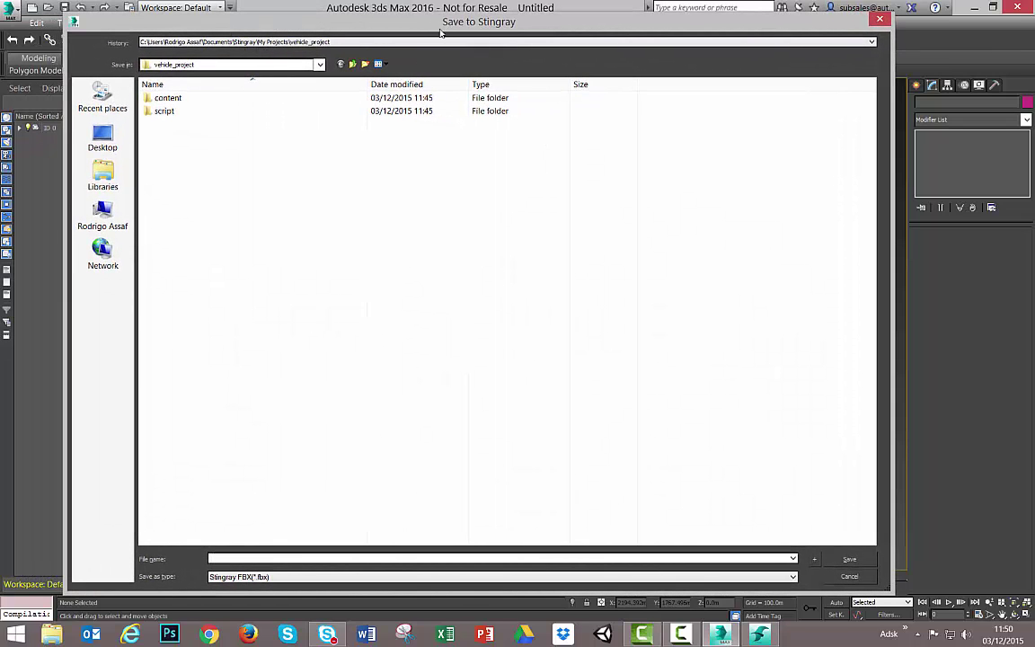
left_click(221, 65)
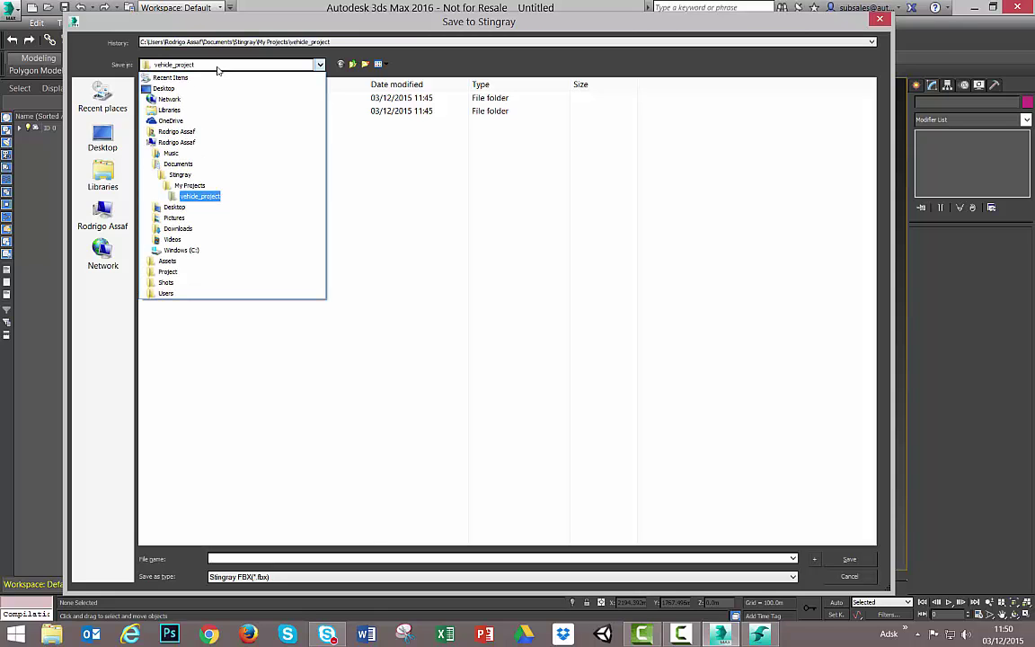
left_click(189, 197)
double_click(164, 97)
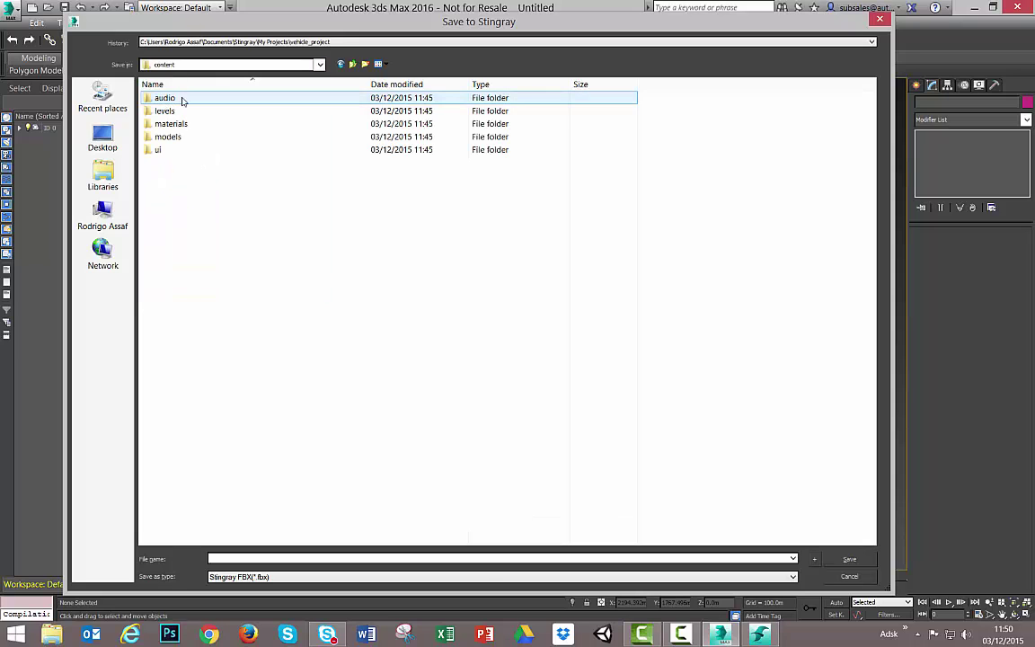
left_click(353, 65)
double_click(187, 103)
double_click(184, 139)
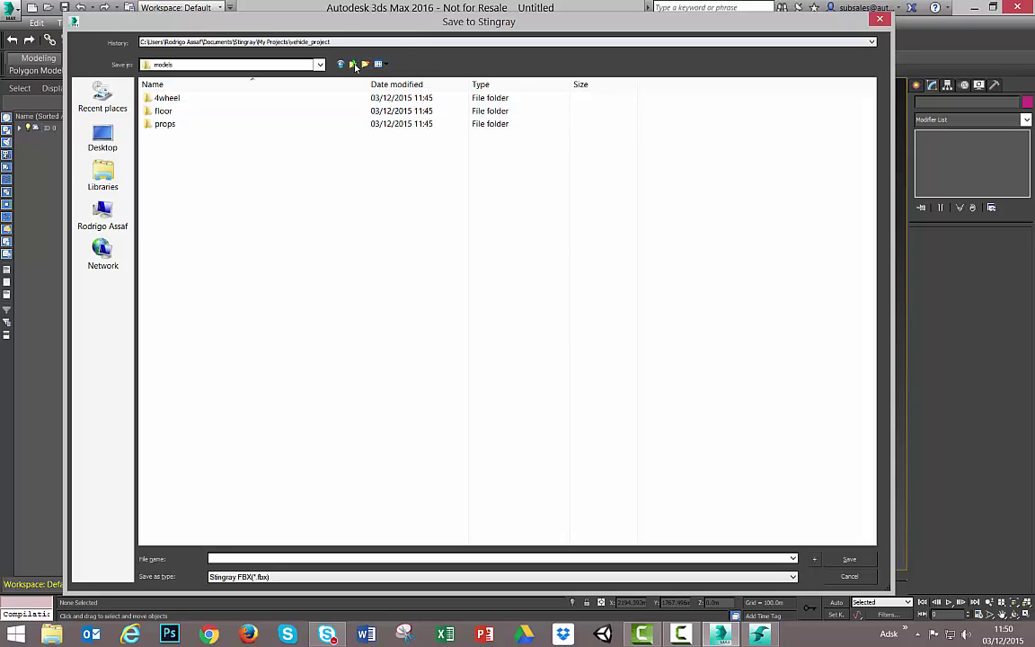
double_click(180, 124)
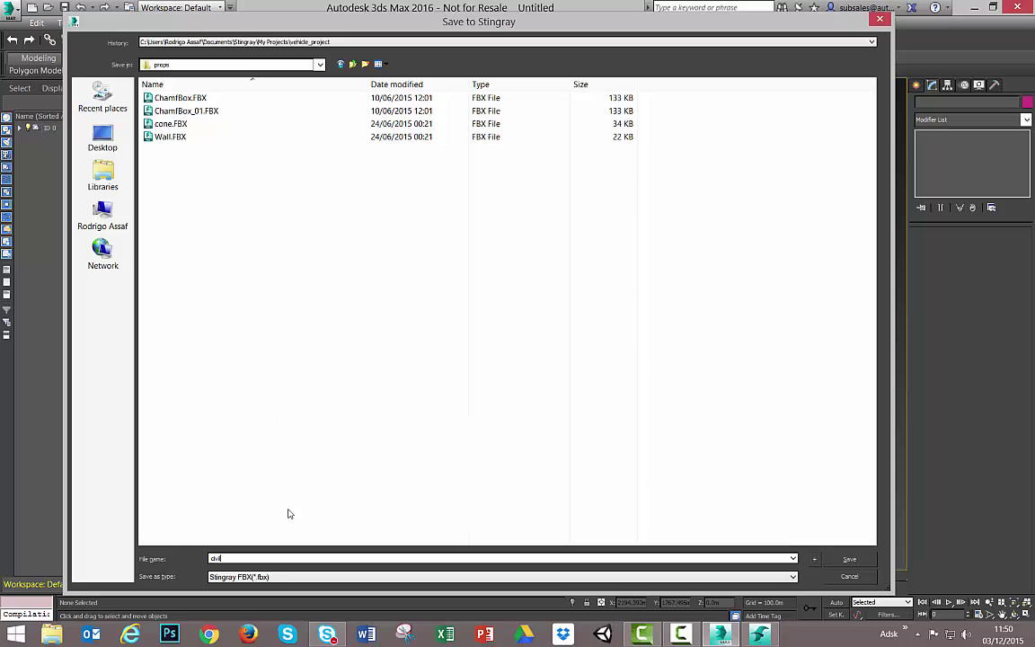
type("l")
left_click(850, 560)
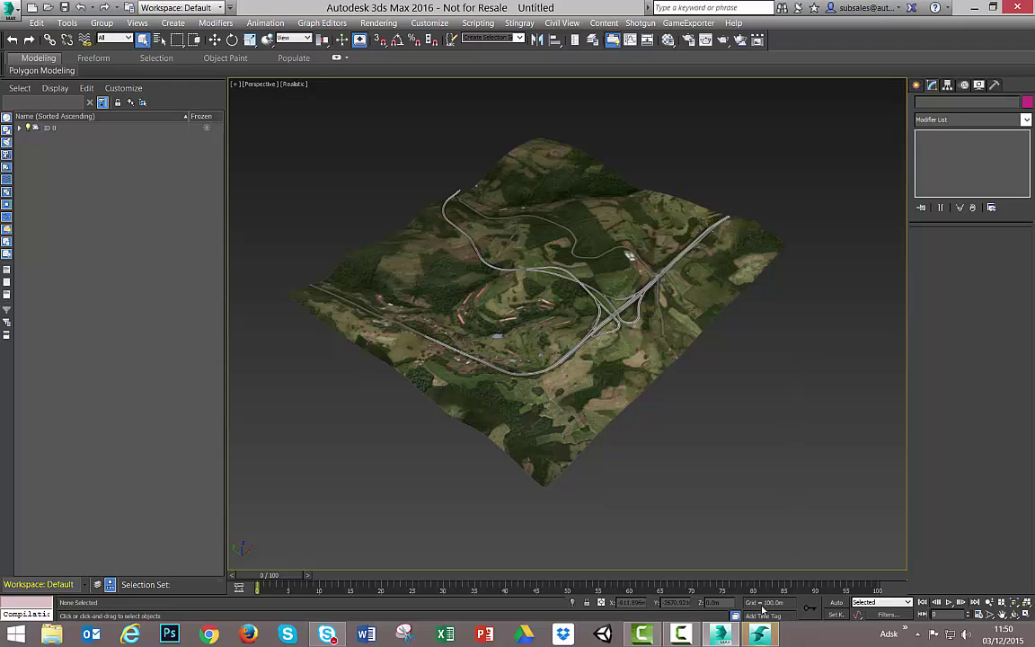
Switch to Stingray and import the civil FBX with Materials, Textures, Create Textures Folder and Combine Meshes enabled and Animation off
left_click(763, 635)
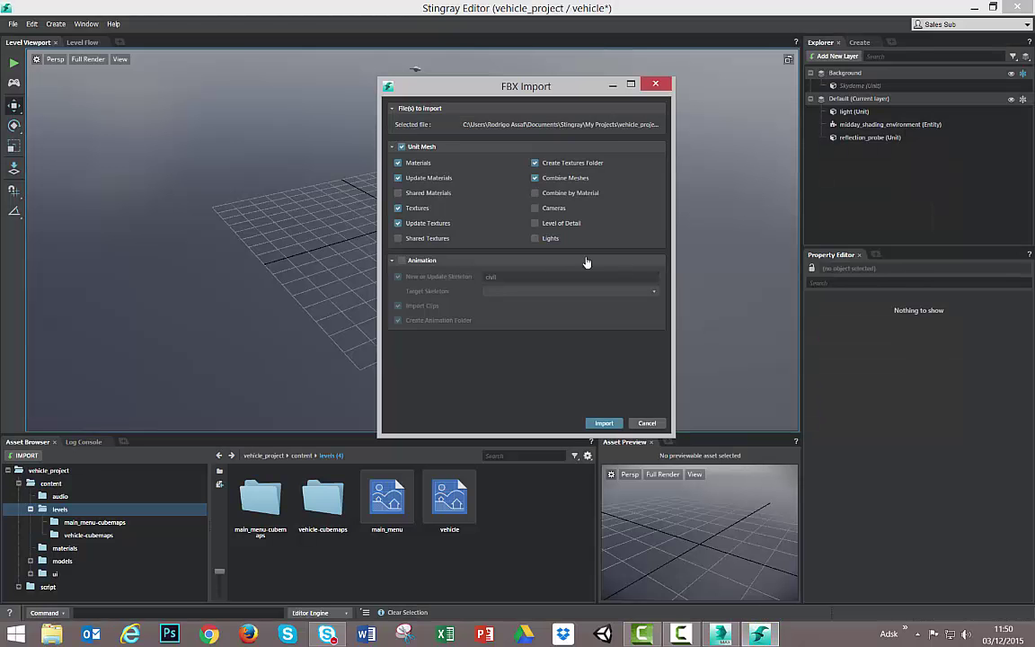
left_click_drag(535, 90, 442, 73)
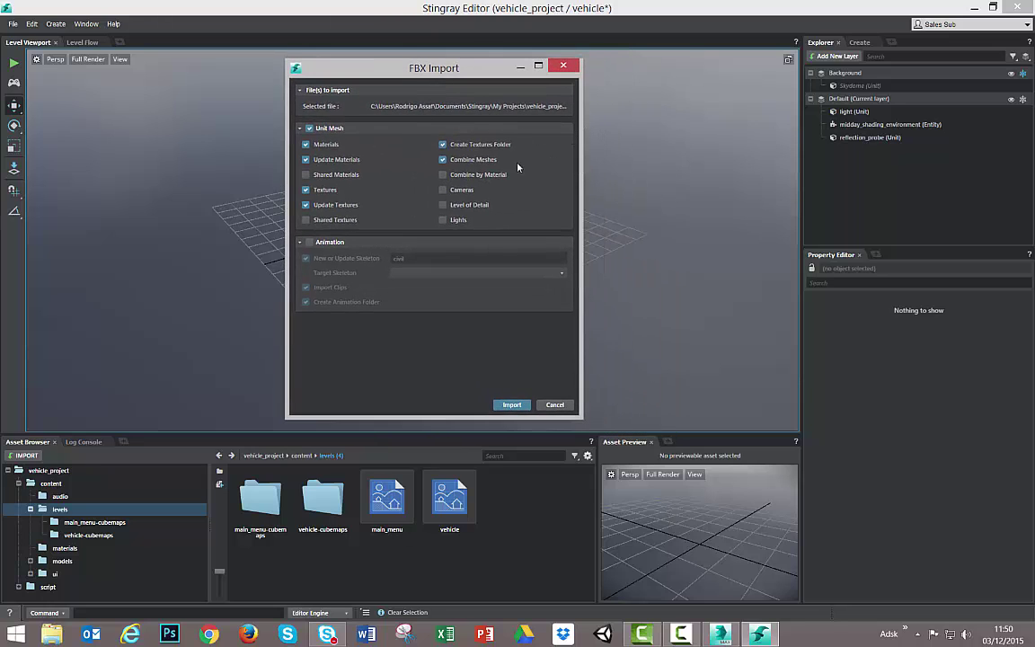
left_click(443, 160)
left_click(305, 146)
left_click(443, 160)
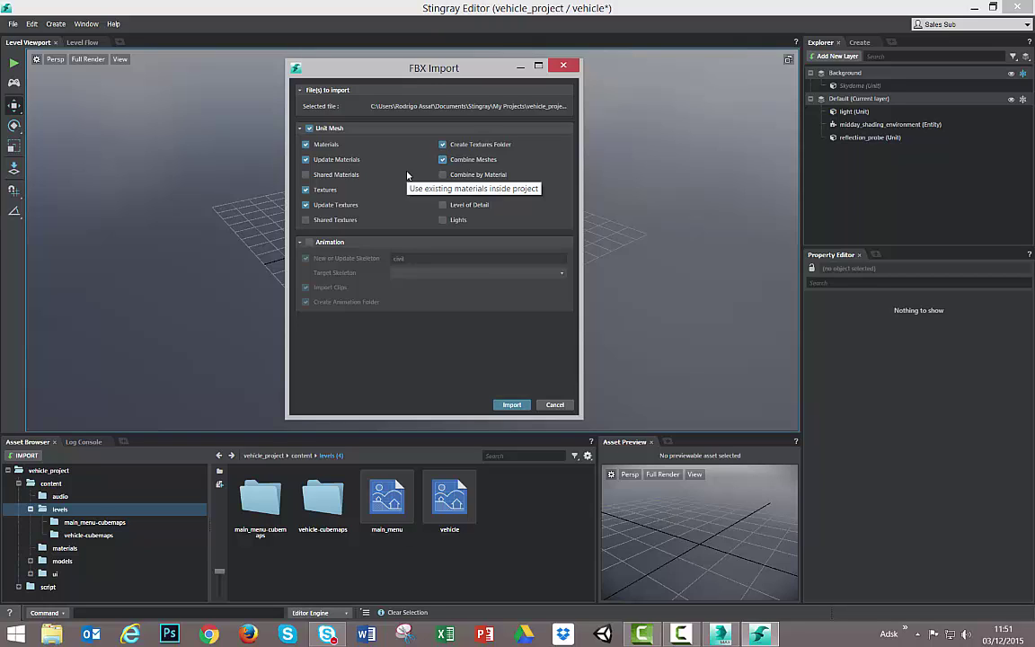
left_click(511, 405)
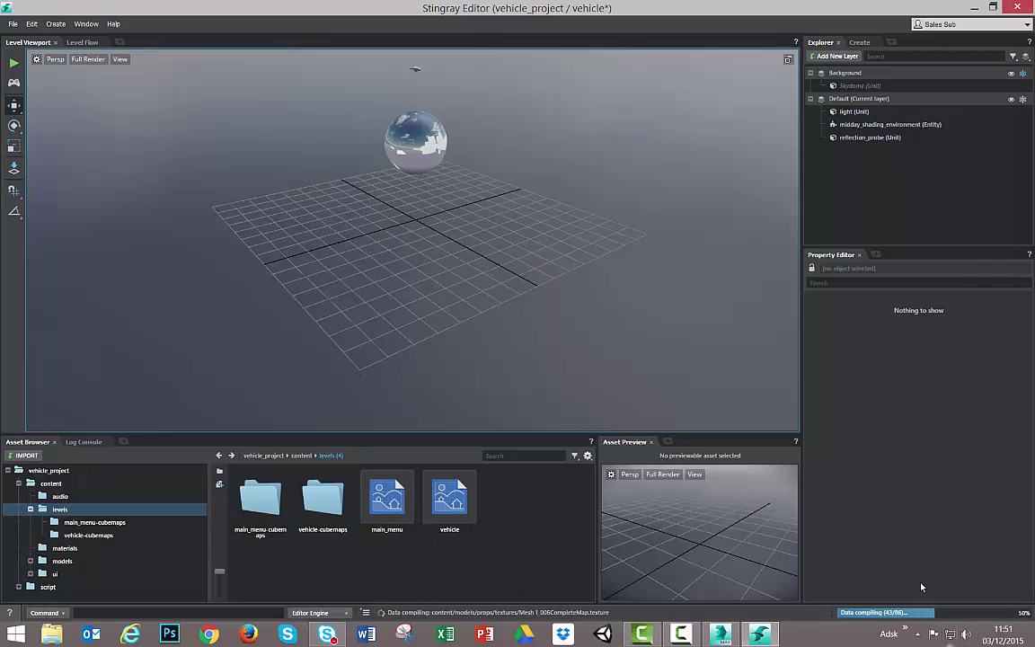
Select the civil unit in content/models/props and examine its terrain and roads closely in the asset preview
left_click(30, 510)
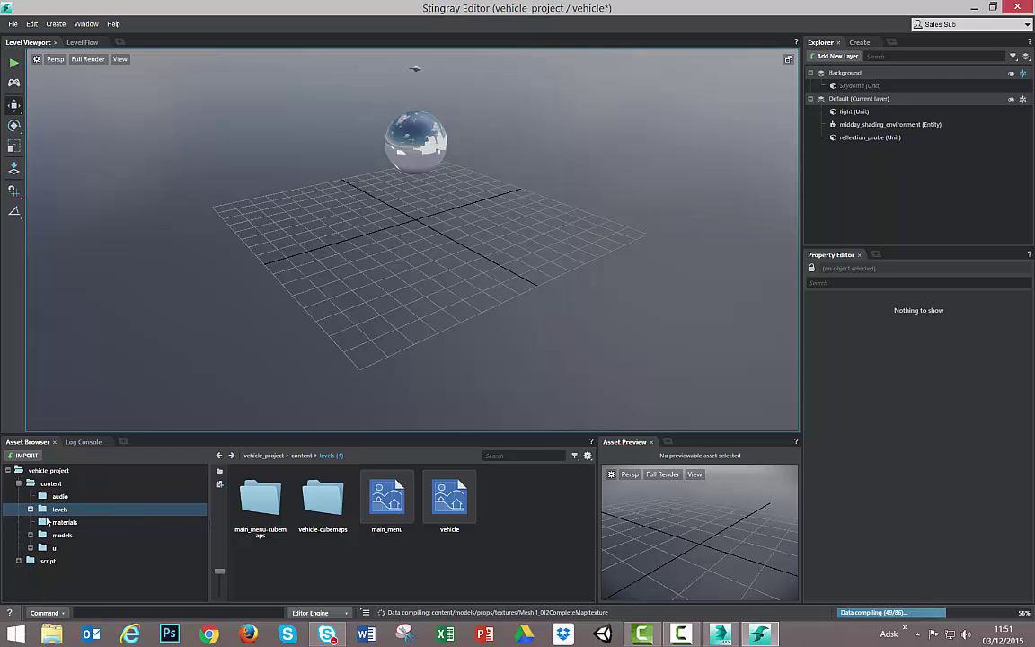
left_click(31, 536)
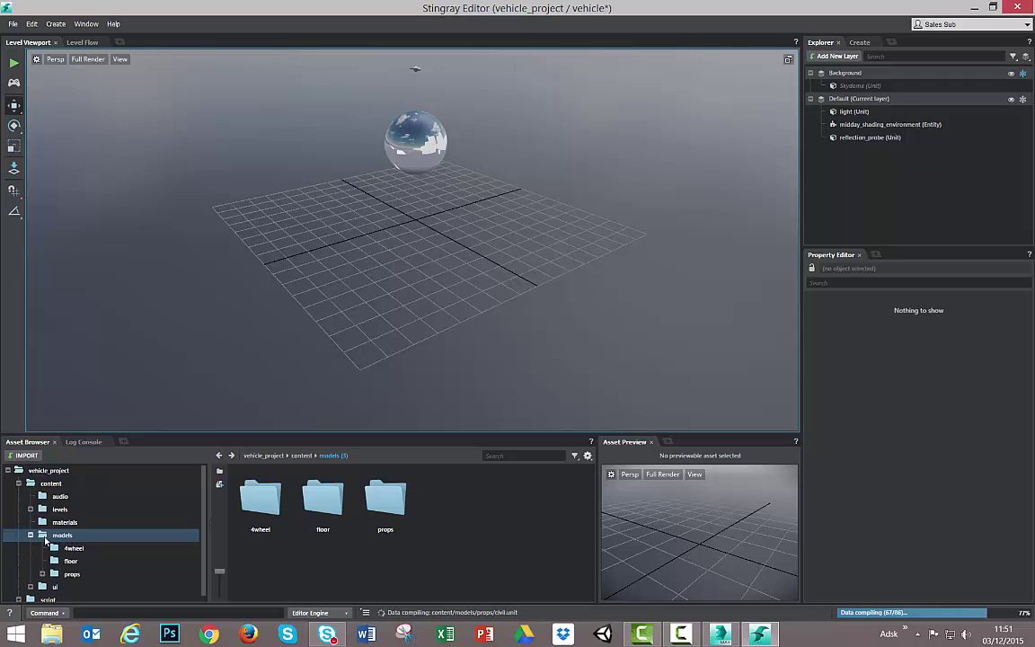
left_click(72, 573)
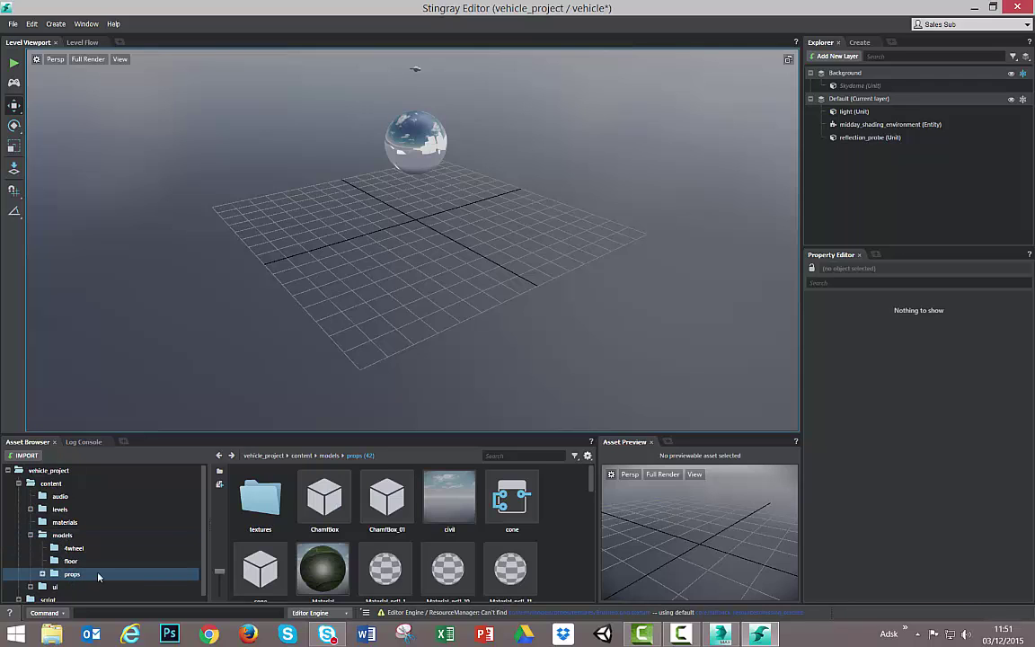
left_click(447, 503)
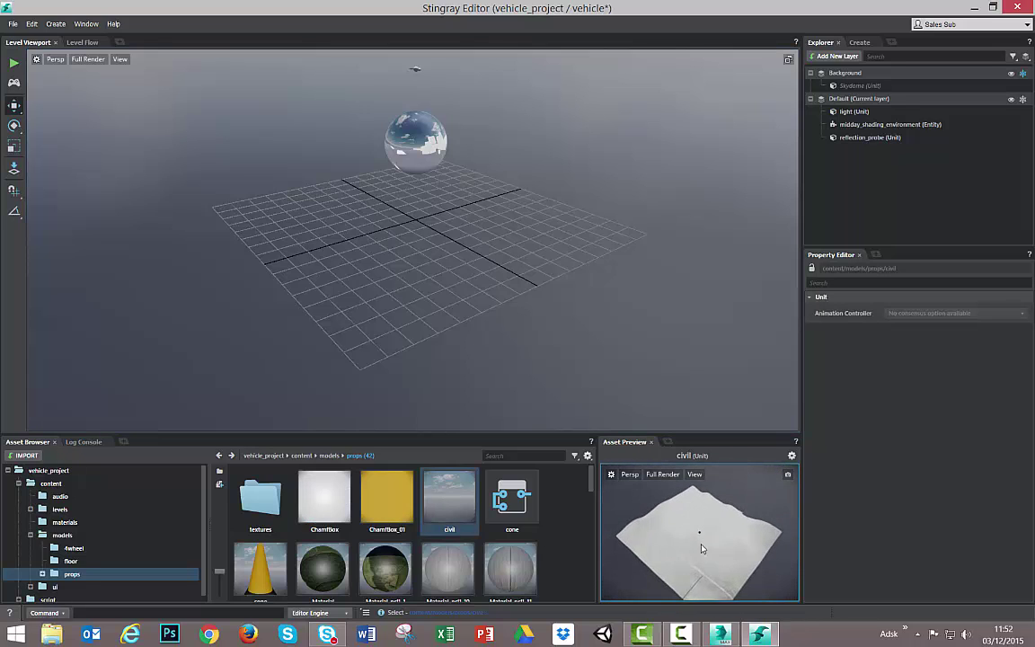
scroll(717, 526, "up", 4)
left_click_drag(708, 535, 795, 583, "alt")
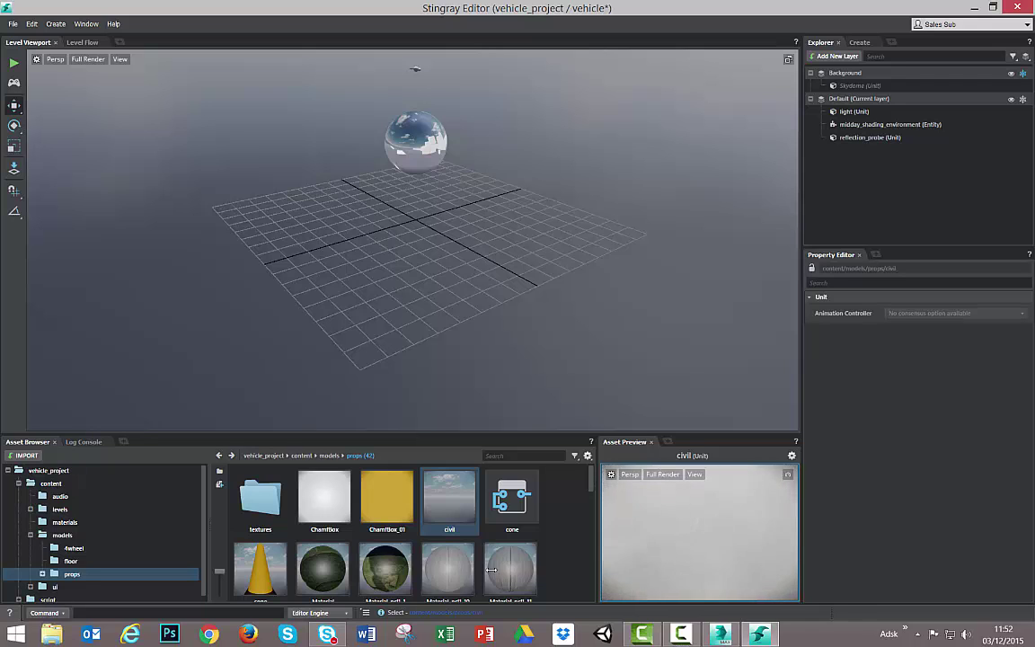
scroll(711, 557, "down", 5)
middle_click_drag(795, 583, 770, 573, "alt")
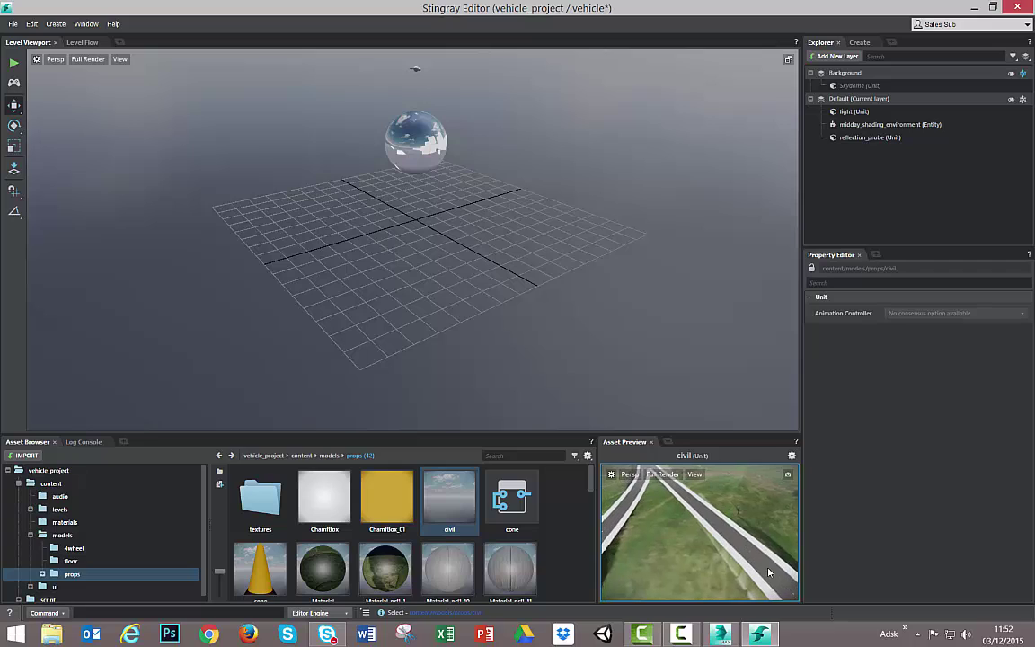
Capture the preview view as the civil unit's thumbnail and place the civil unit in the level near the grid's centre
left_click(788, 477)
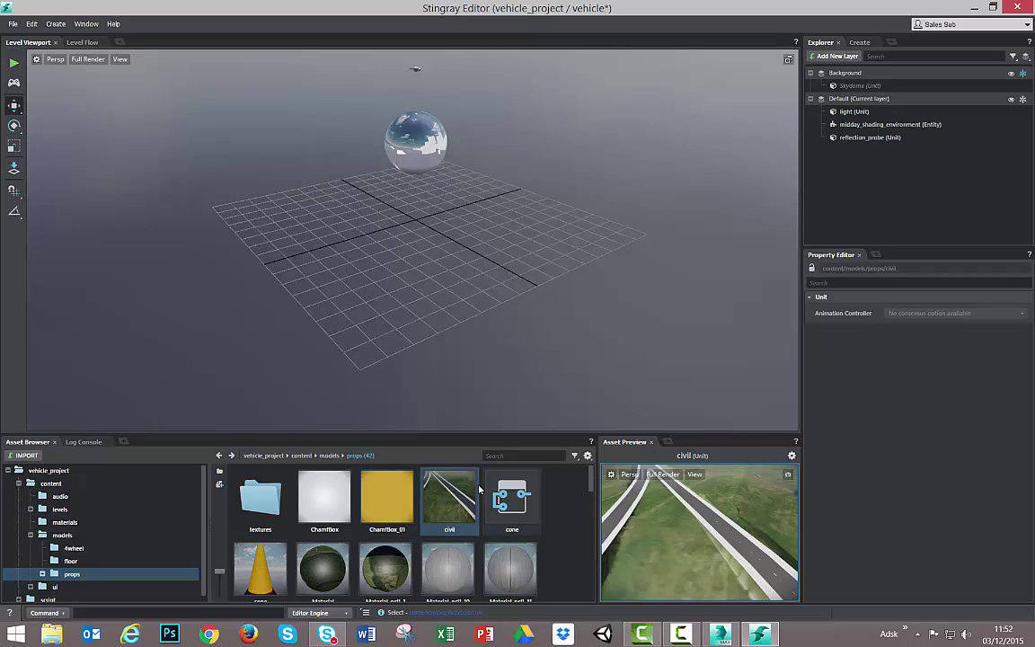
scroll(440, 276, "down", 3)
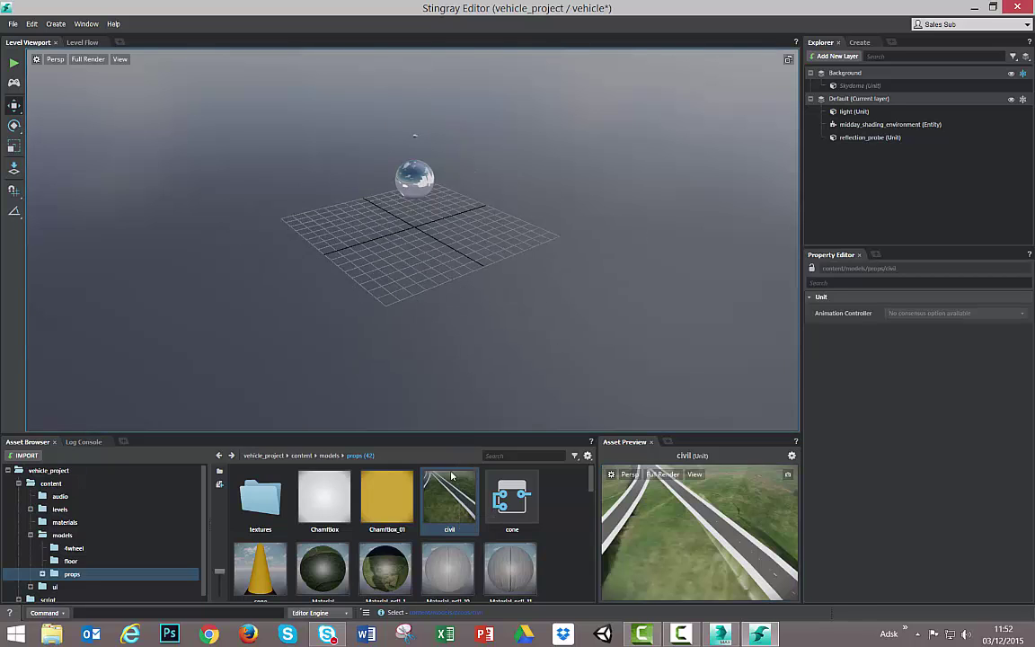
scroll(451, 485, "down", 5)
scroll(454, 503, "up", 5)
left_click_drag(457, 521, 431, 238)
scroll(433, 238, "down", 8)
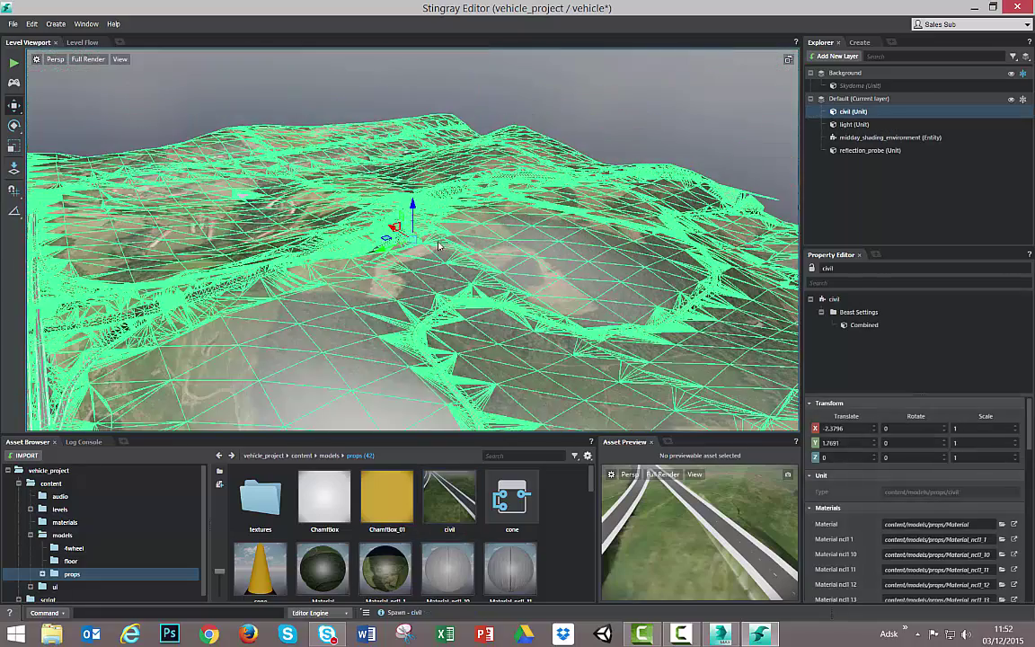
scroll(442, 260, "down", 5)
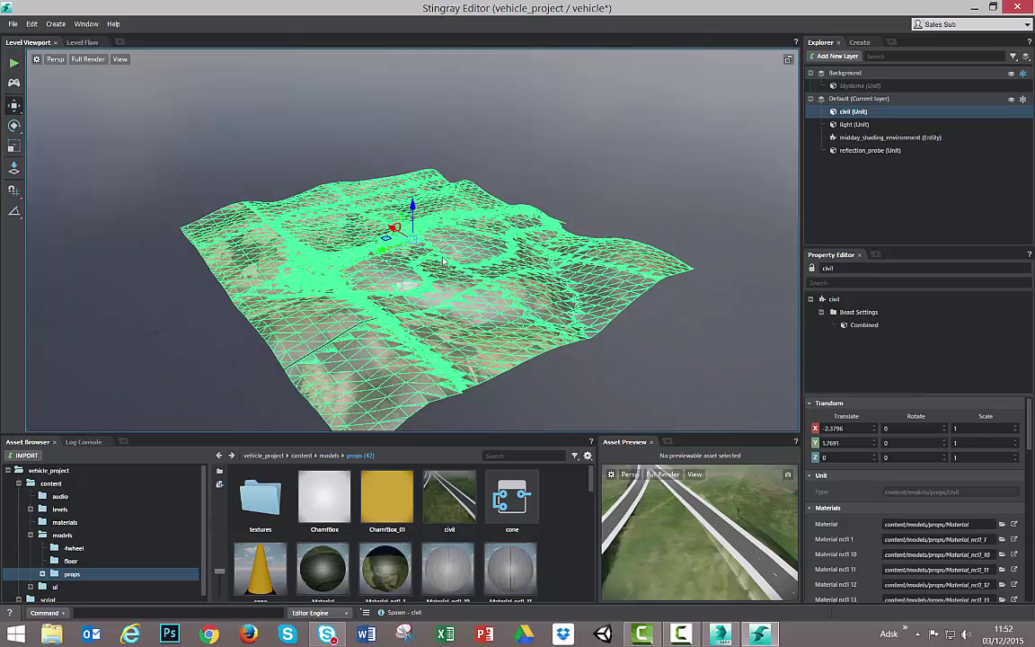
Lower the civil unit vertically to about Z -30.9
left_click_drag(413, 216, 413, 226)
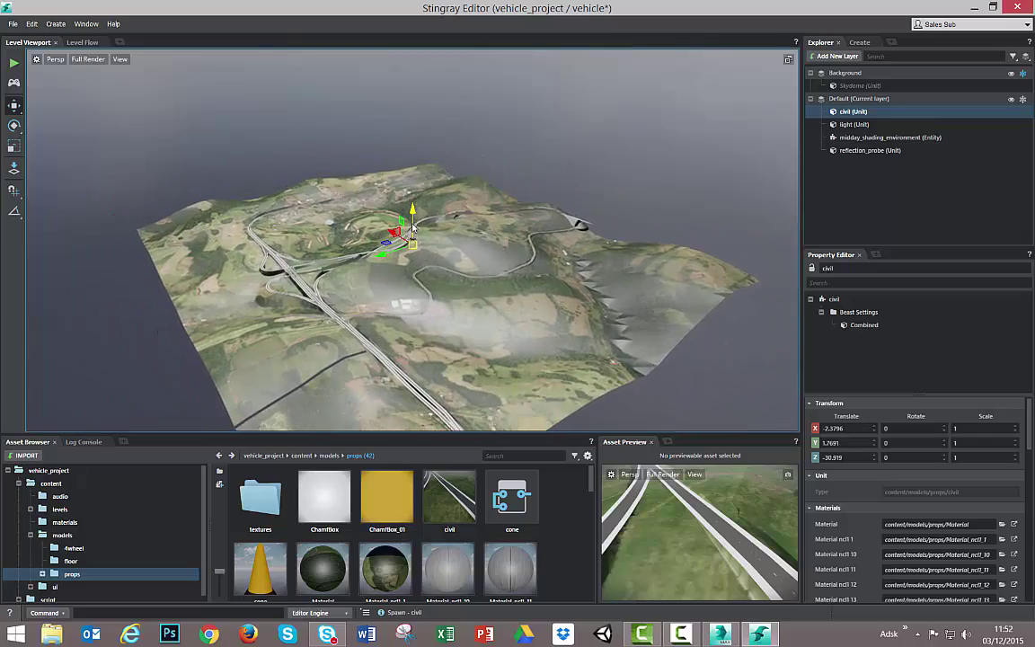
scroll(433, 276, "up", 5)
scroll(433, 276, "up", 4)
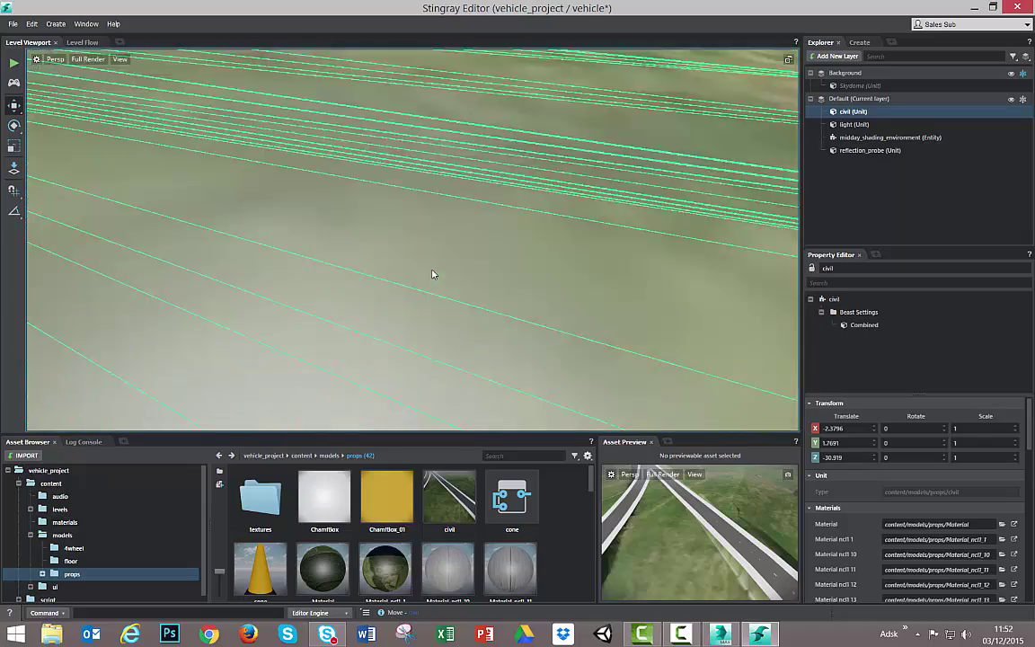
scroll(432, 275, "down", 3)
scroll(400, 286, "up", 4)
scroll(402, 289, "down", 2)
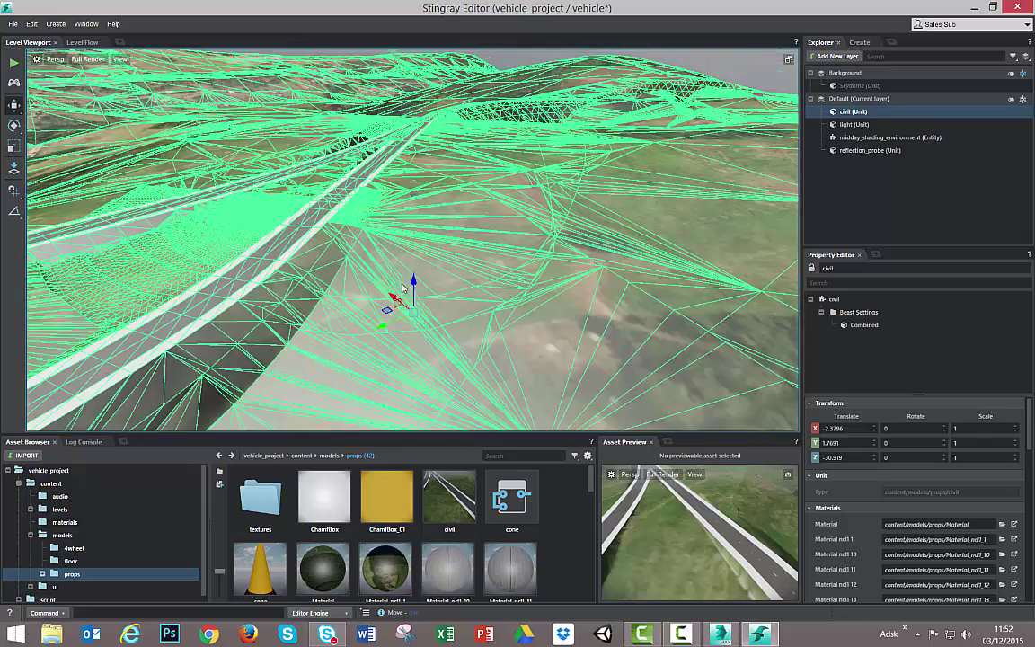
Shift the civil unit to about X -13.4, Y -25.9 and Z -44.2 so the road runs just under the origin grid
left_click_drag(389, 313, 466, 304)
scroll(439, 250, "up", 4)
scroll(427, 197, "down", 2)
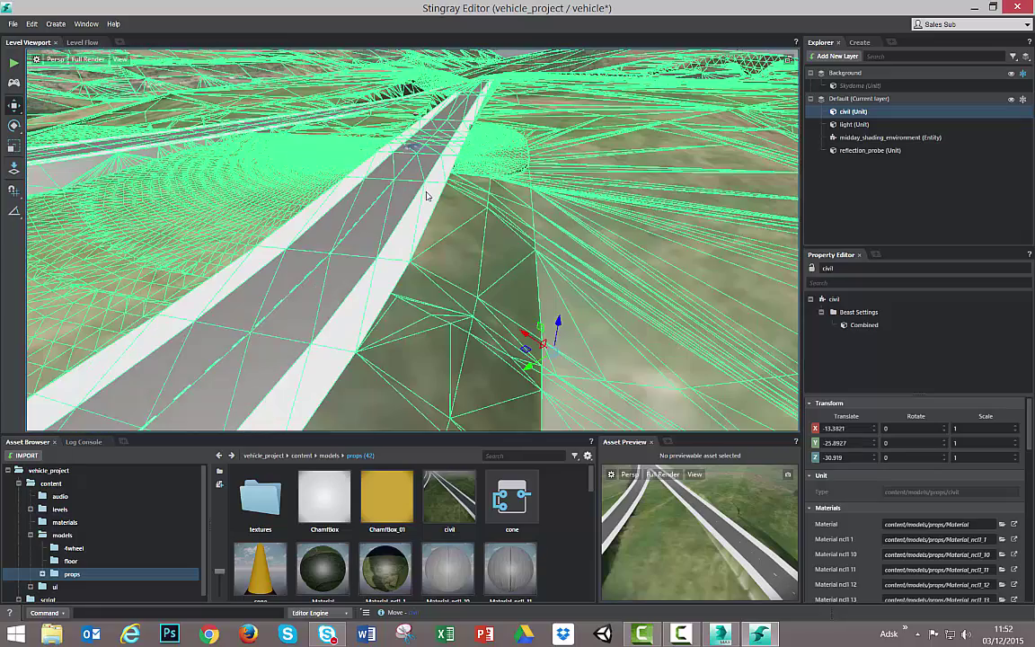
mouse_move(446, 227)
left_mouse_down("alt")
mouse_move(469, 262)
mouse_move(440, 216)
left_mouse_up("alt")
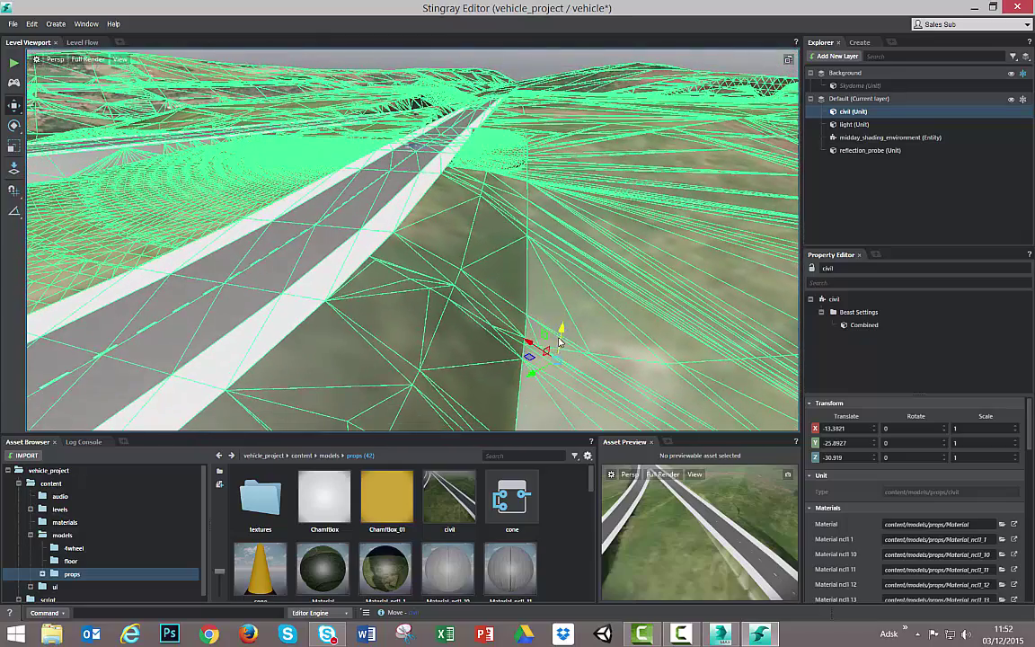
left_click_drag(561, 339, 504, 373)
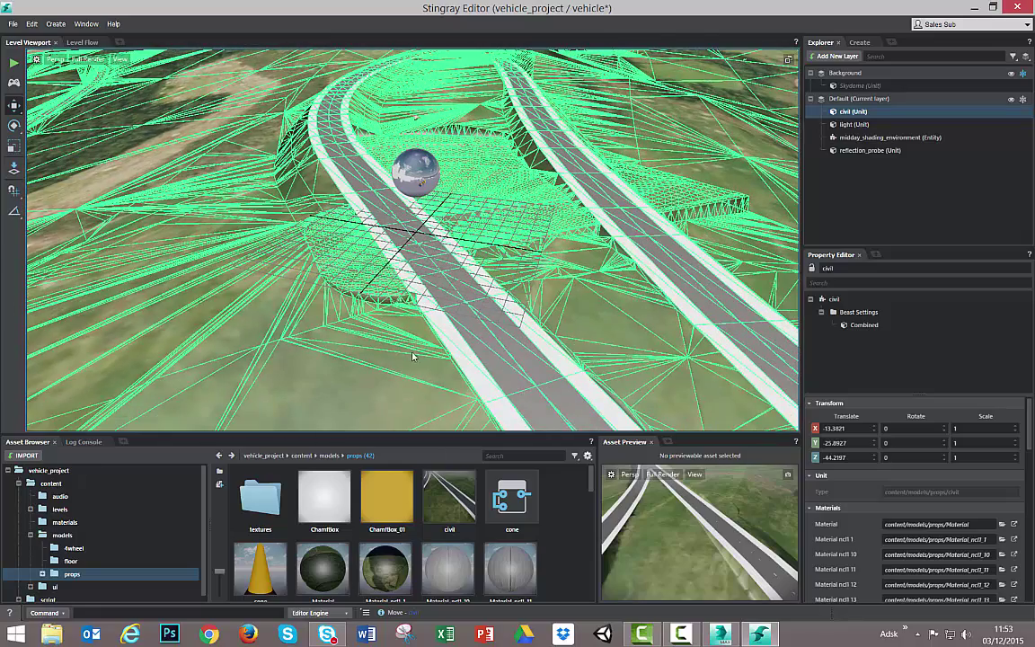
Try moving the civil unit horizontally to about X -207.2, Y 213.8 and undo that move
scroll(411, 311, "down", 5)
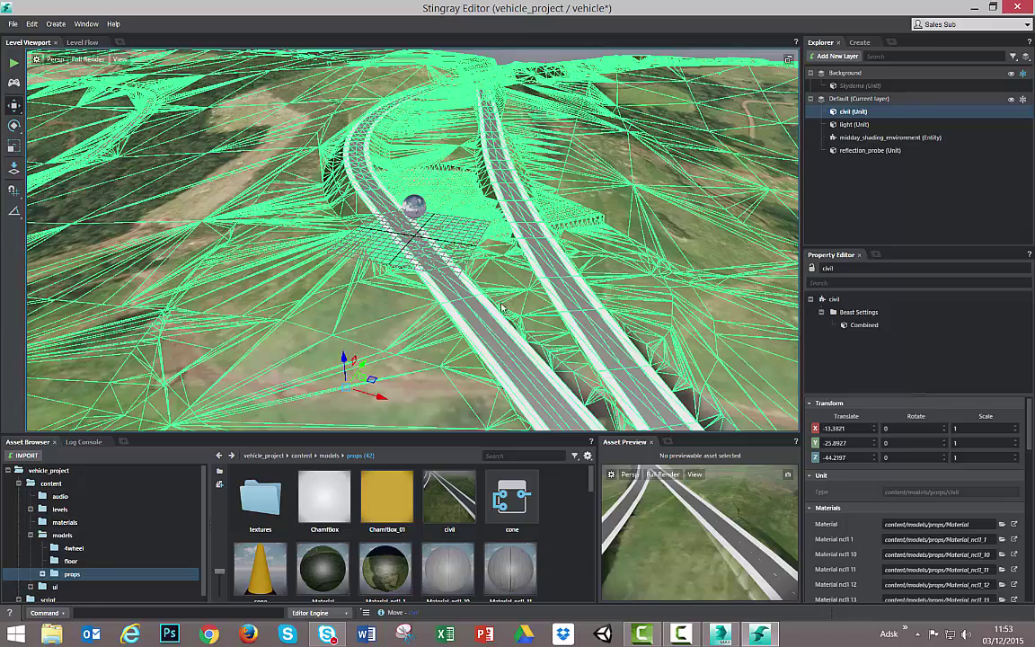
scroll(502, 307, "down", 8)
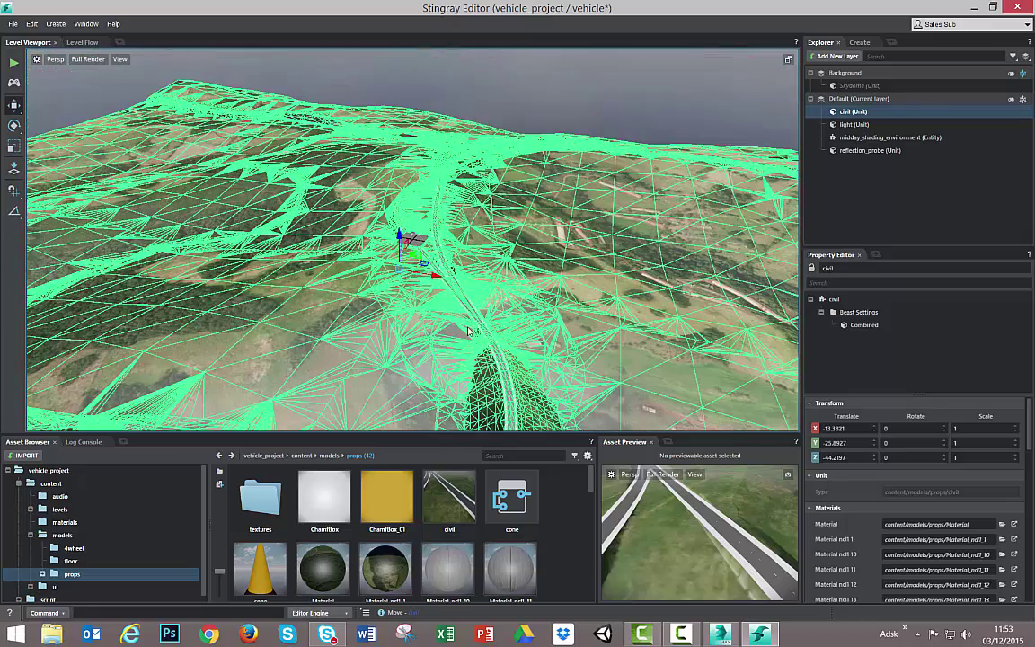
left_click_drag(467, 331, 391, 364, "alt")
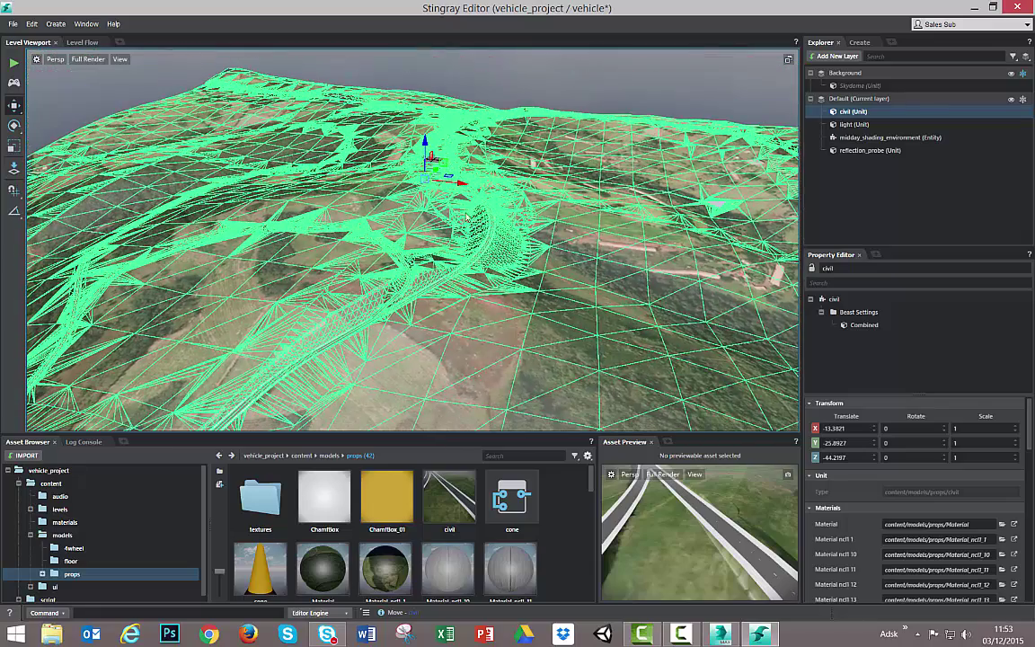
left_click_drag(447, 178, 402, 139)
scroll(396, 144, "up", 5)
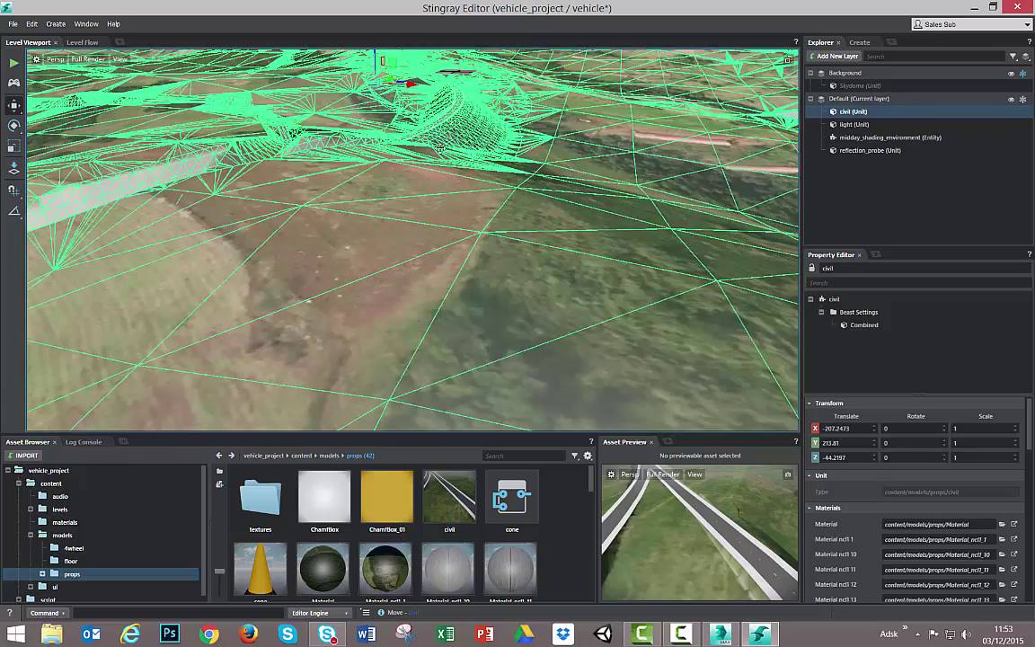
middle_click_drag(401, 165, 406, 470, "alt")
scroll(757, 401, "up", 6)
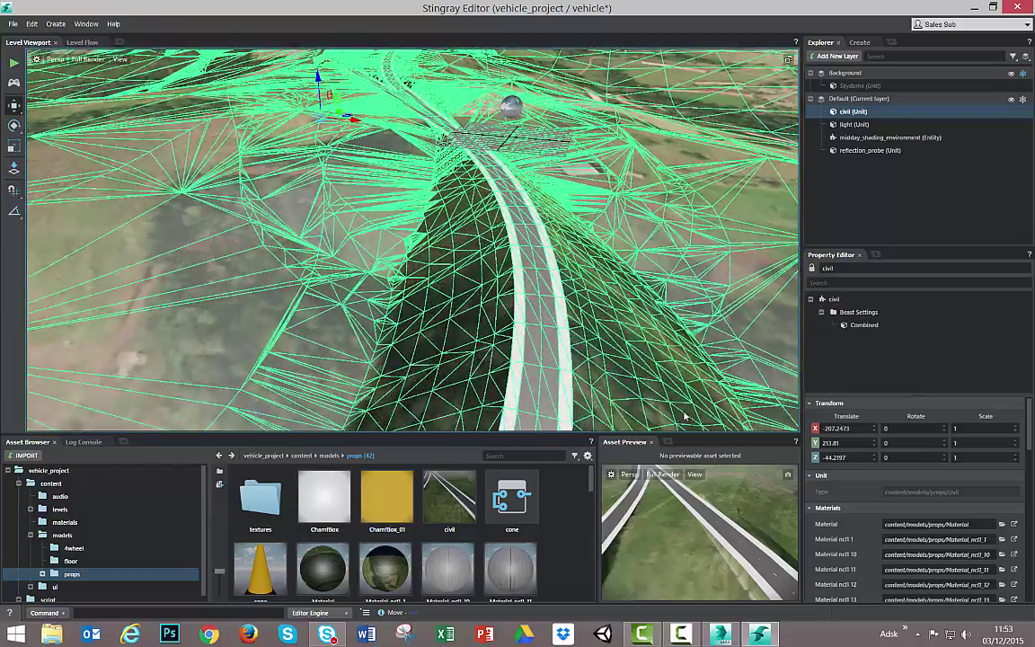
key("ctrl+z")
Open the placed civil unit in the Unit Editor
left_click_drag(554, 238, 529, 300, "alt")
right_click_drag(529, 300, 473, 158, "alt")
left_click_drag(474, 157, 544, 304, "alt")
left_click_drag(440, 301, 477, 302, "alt")
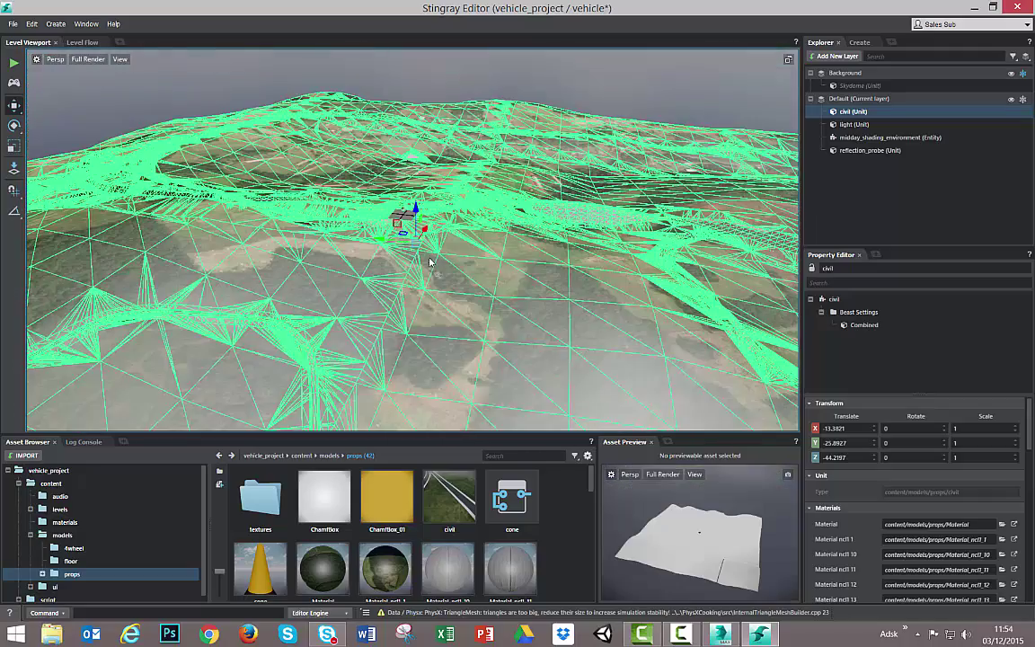
right_click(430, 258)
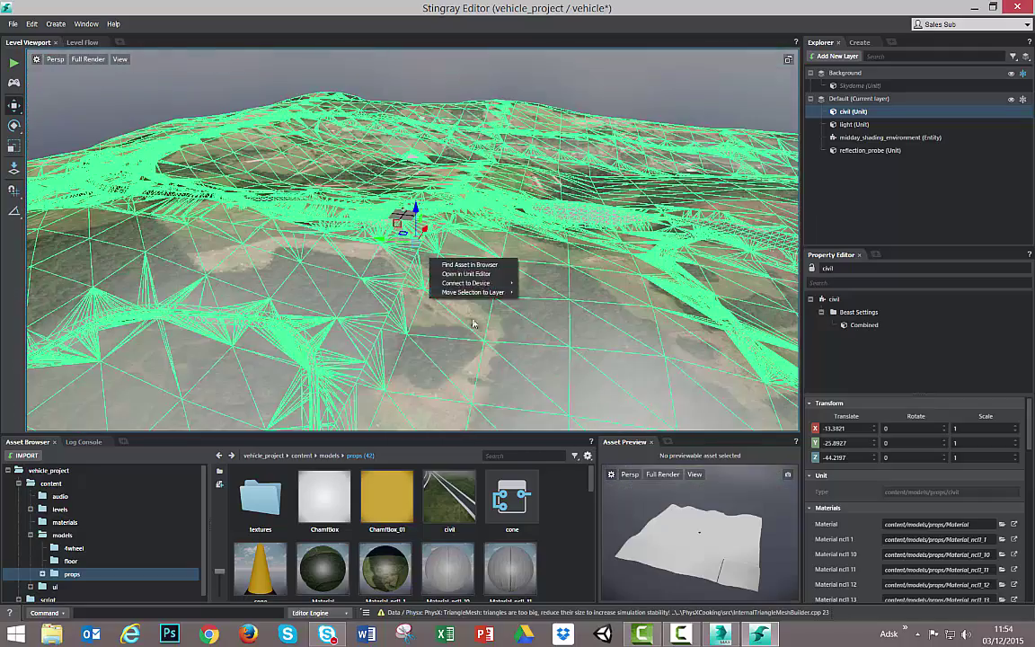
left_click(480, 274)
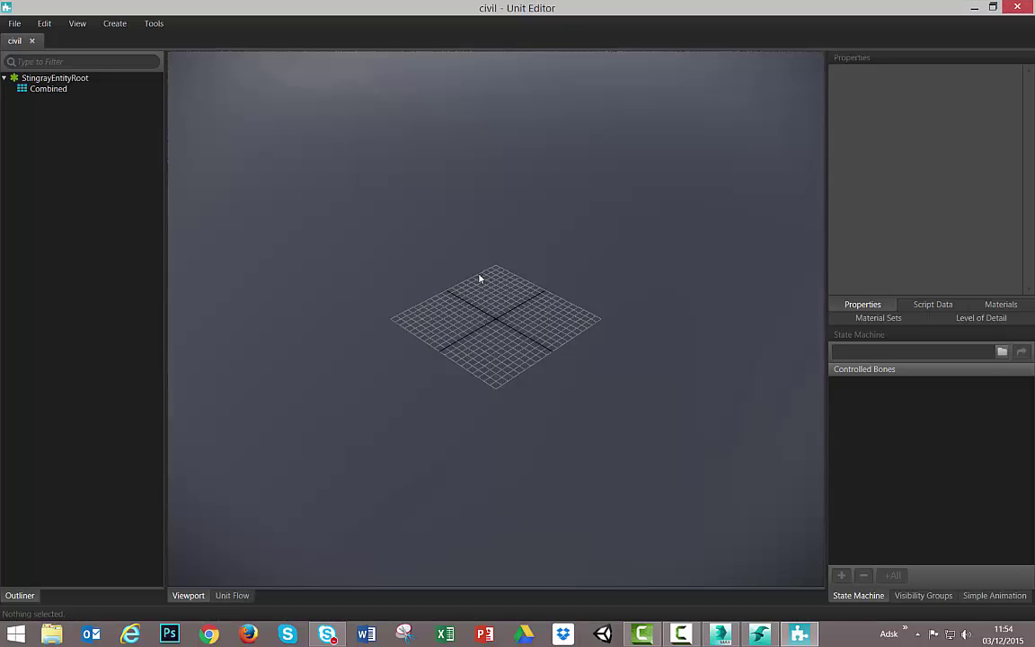
scroll(454, 350, "down", 12)
scroll(470, 355, "up", 6)
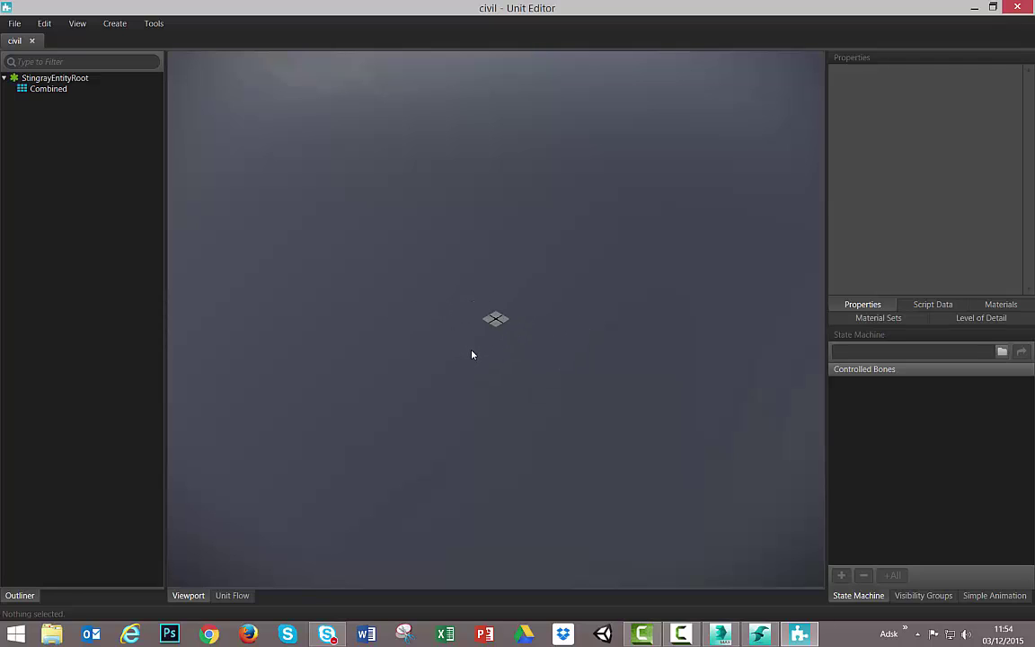
Add a physics actor to the Combined mesh, and save and close the civil unit
left_click(57, 90)
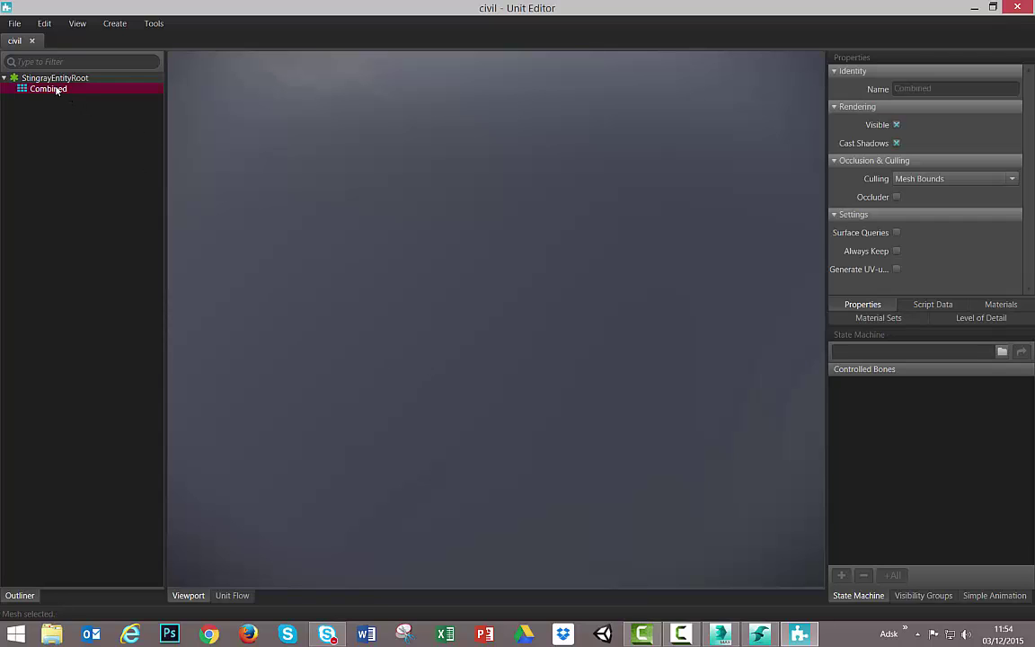
left_click(115, 24)
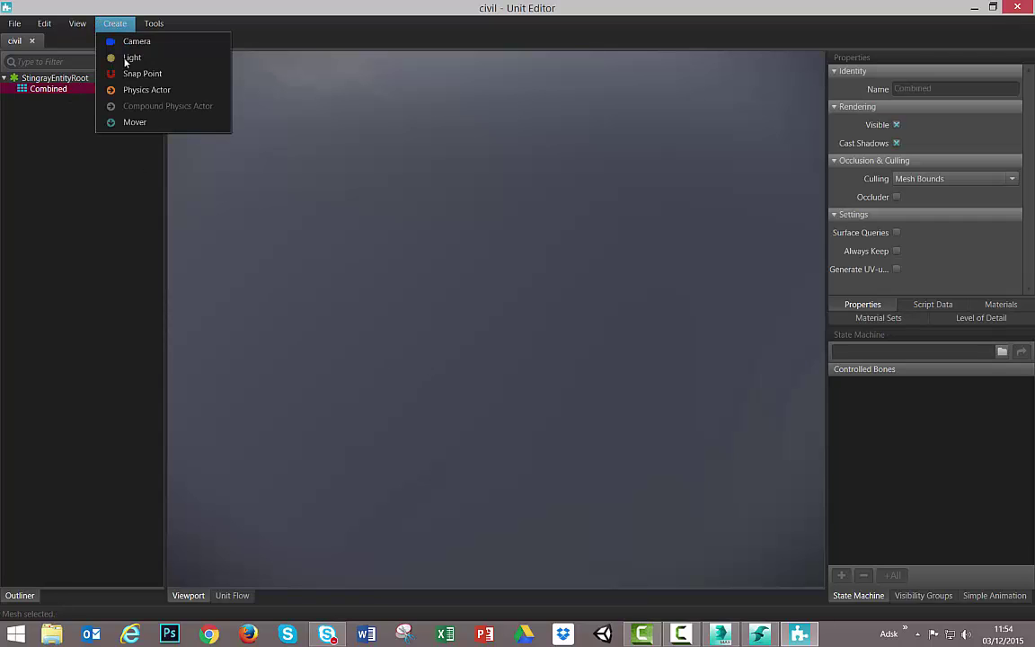
left_click(173, 91)
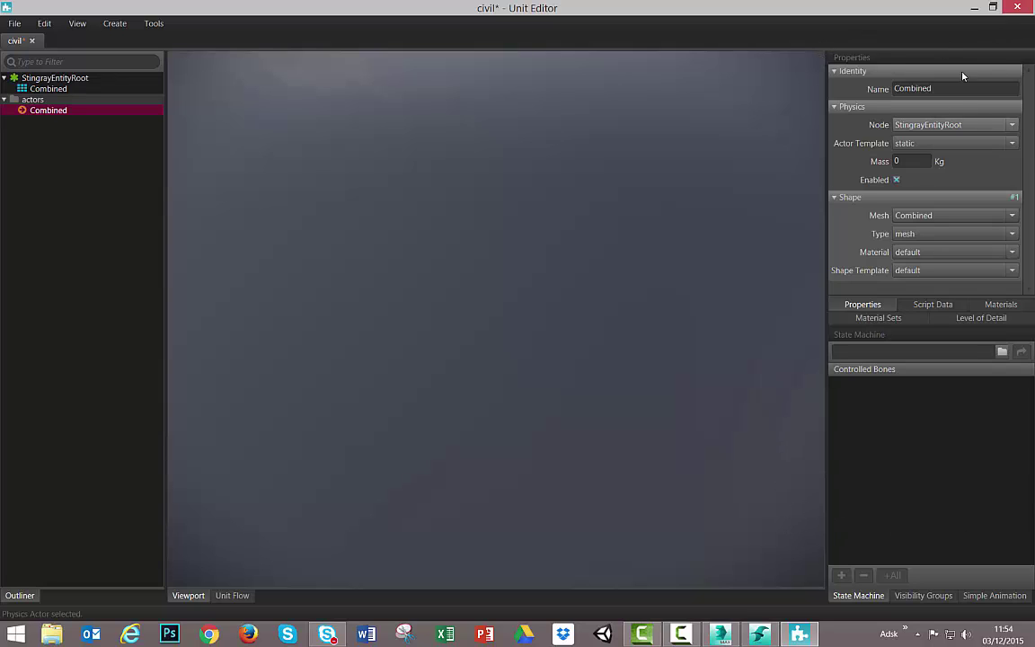
left_click(15, 23)
left_click(41, 75)
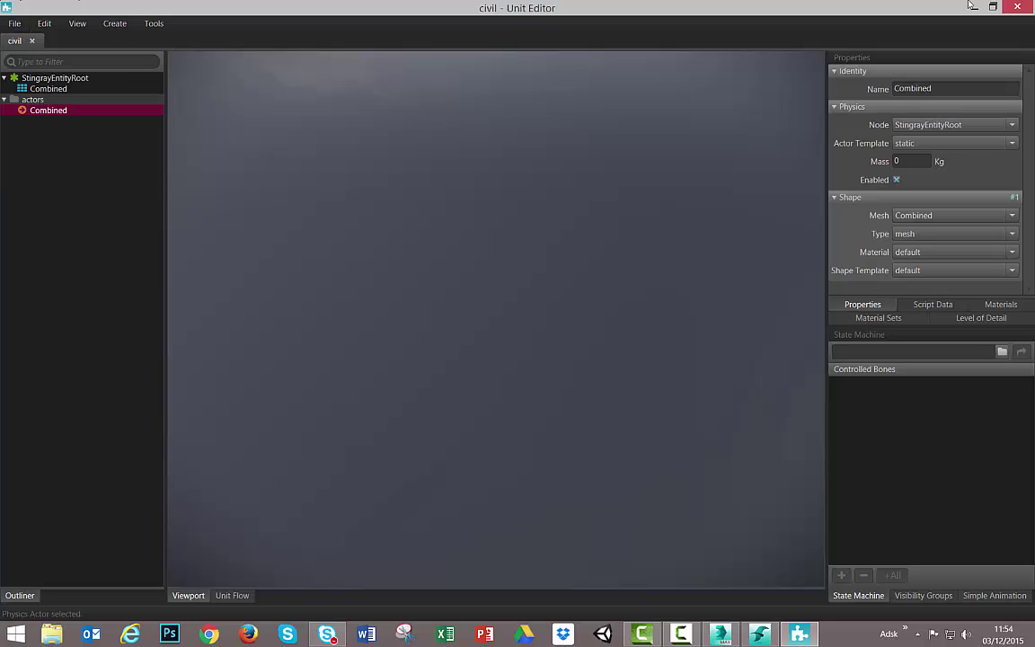
left_click(1017, 7)
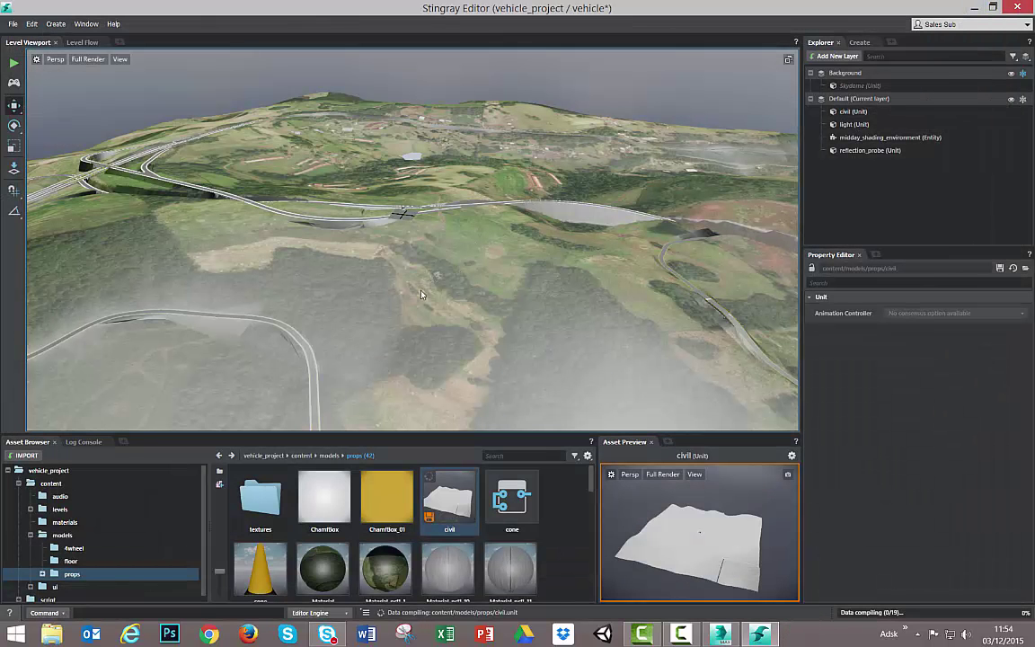
Test the level and drive the yellow taxi along the civil unit's curving roads
left_click(14, 63)
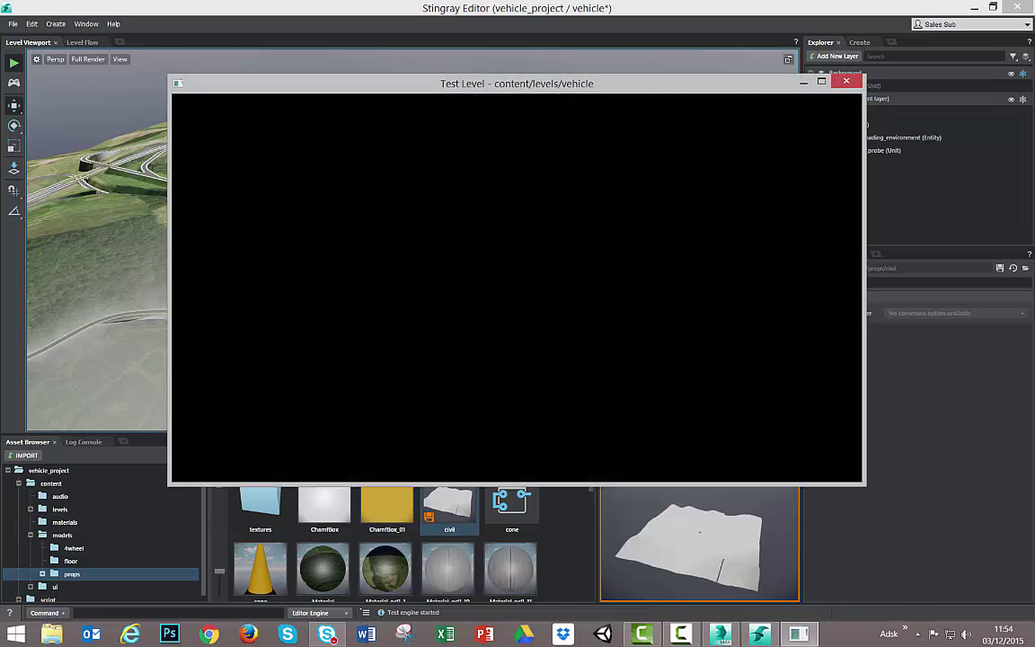
key("Up")
key("Left")
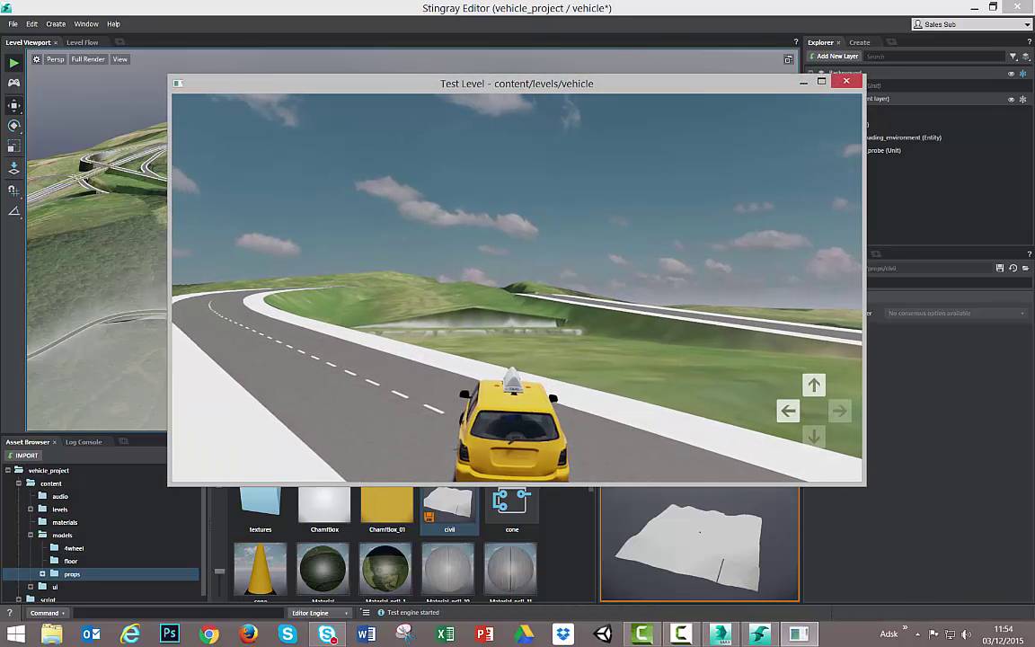
key("Left")
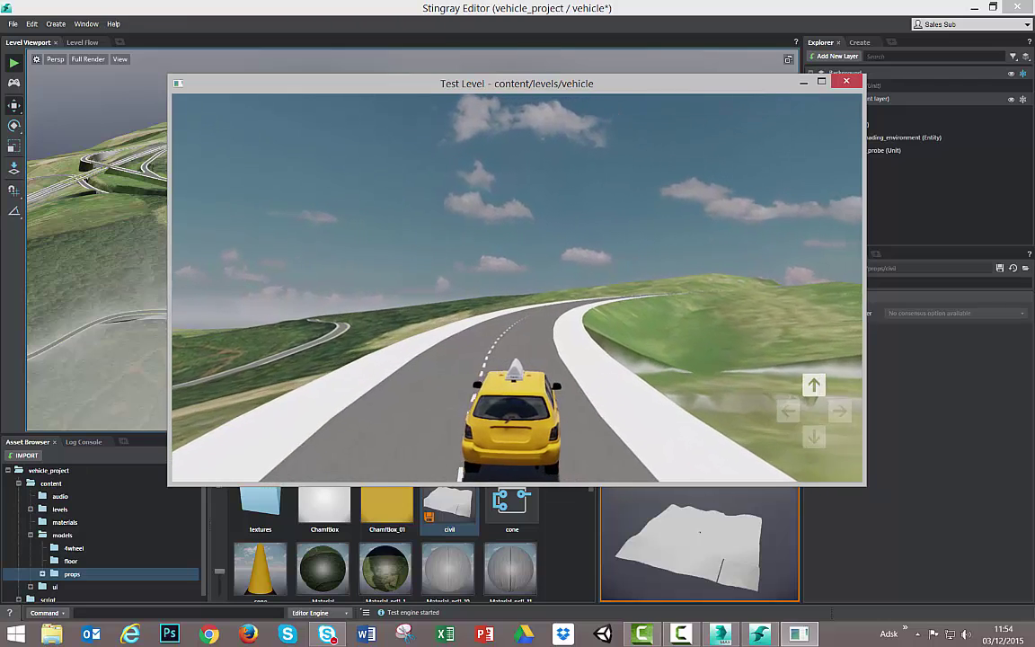
key("Right")
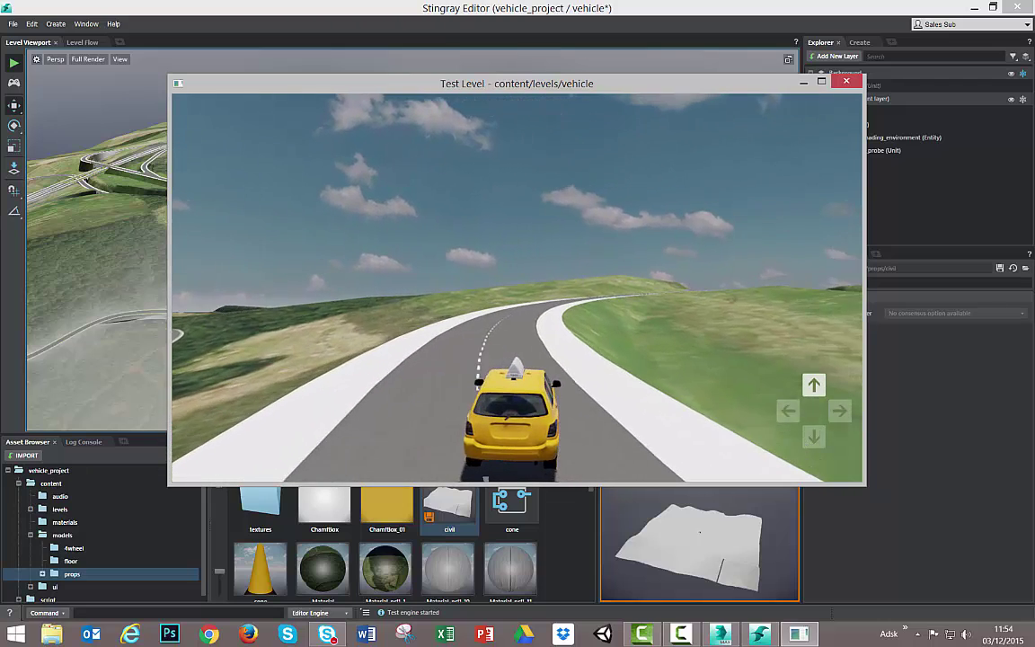
key("Right")
key("Left")
key("Up")
key("Right")
key("Left")
key("Right")
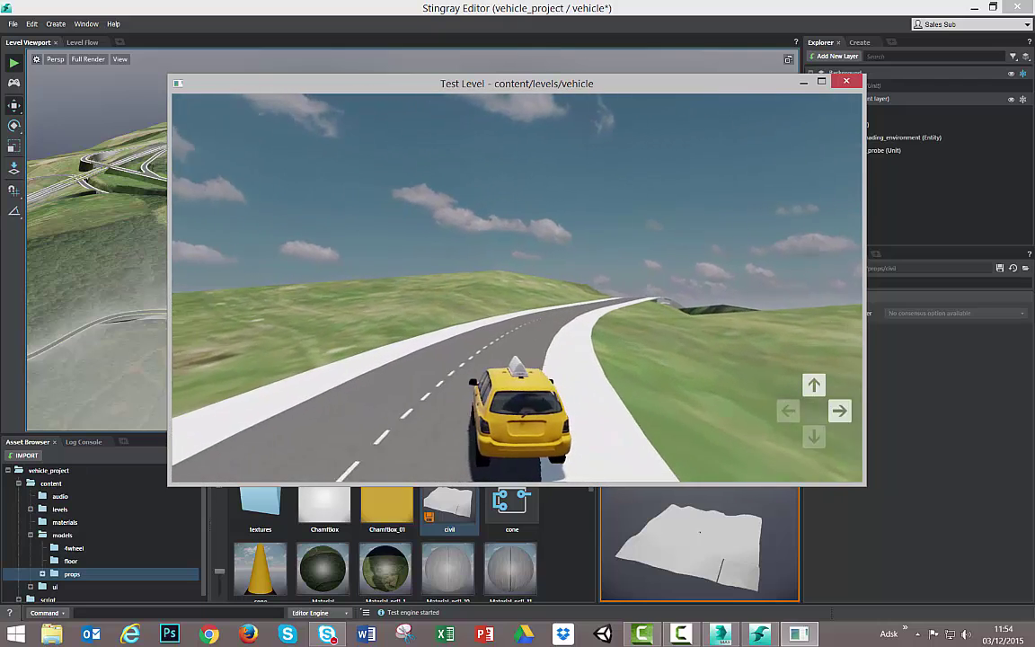
key("Left")
key("Right")
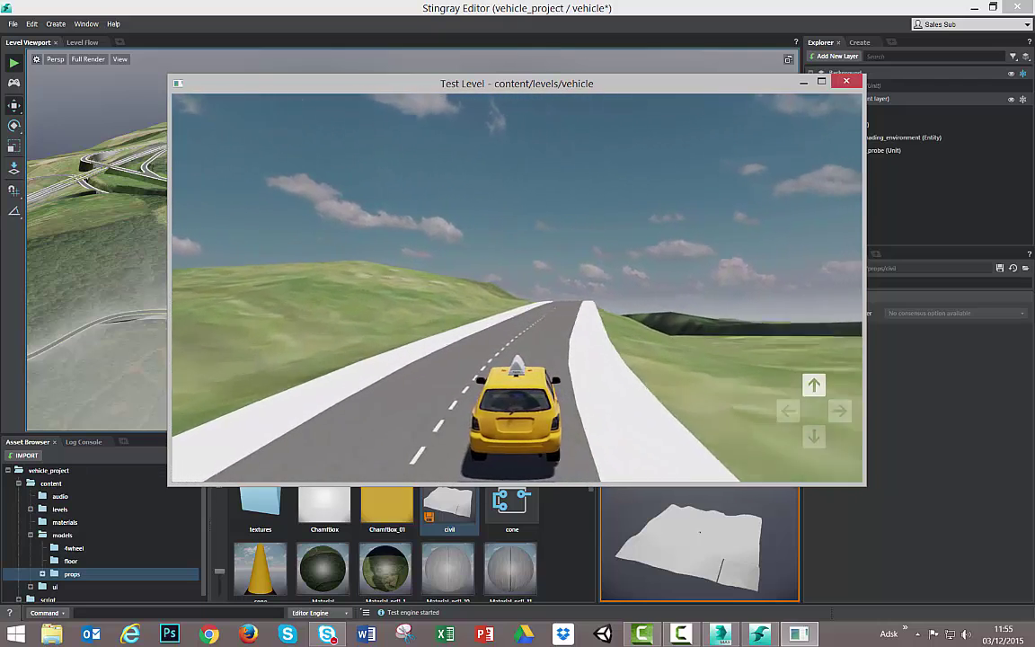
key("Left")
key("Right")
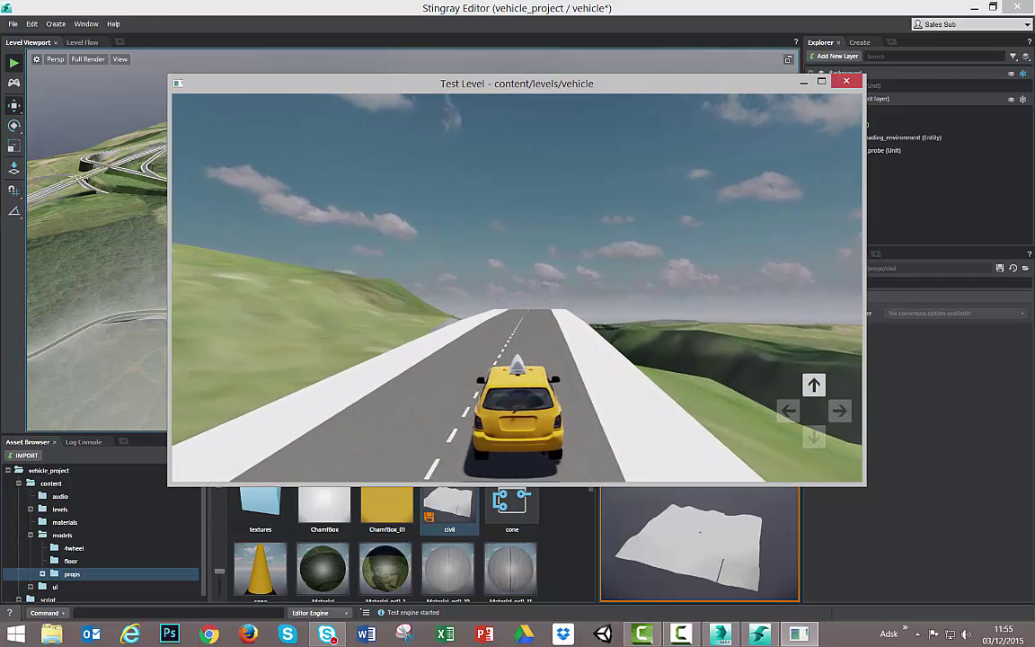
key("Down")
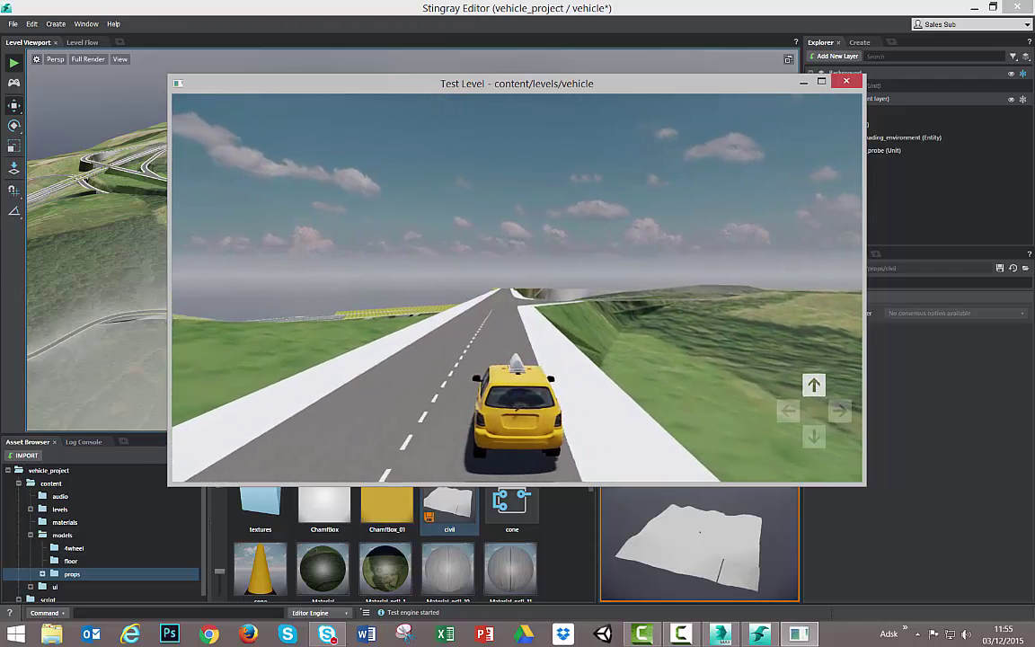
key("Right")
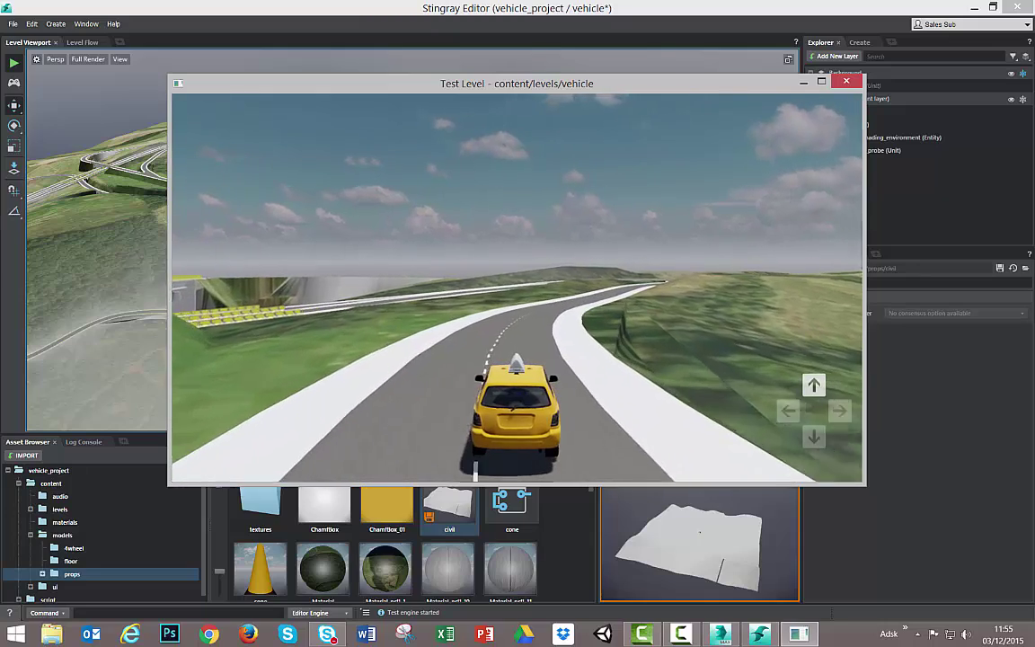
key("Right")
key("Right")
key("Right")
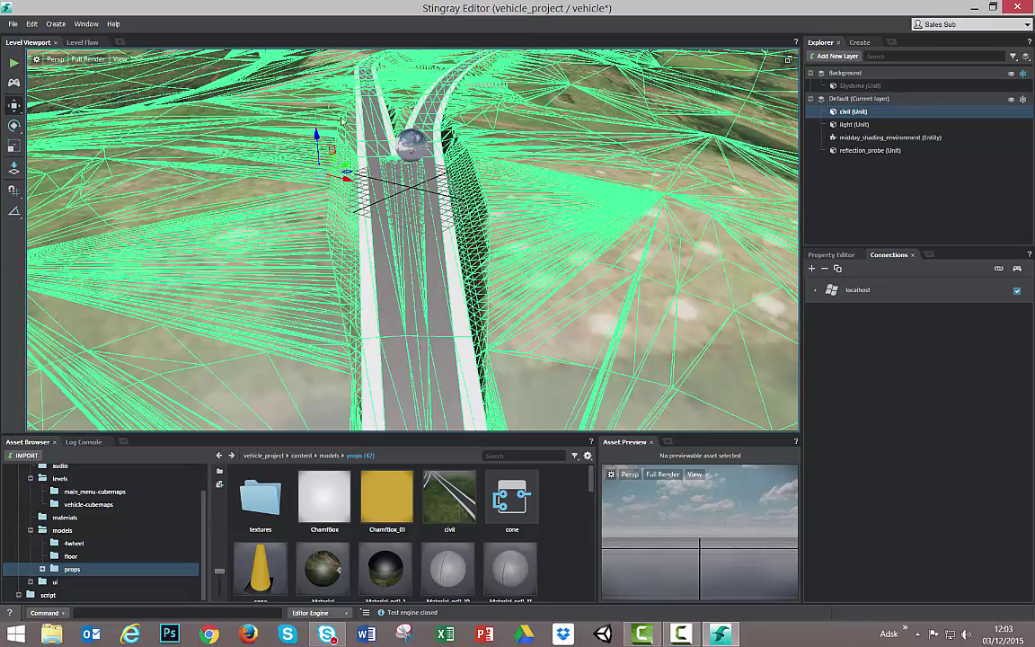
Save all project changes, including the vehicle level
left_click_drag(403, 124, 105, 11, "alt")
left_click(12, 23)
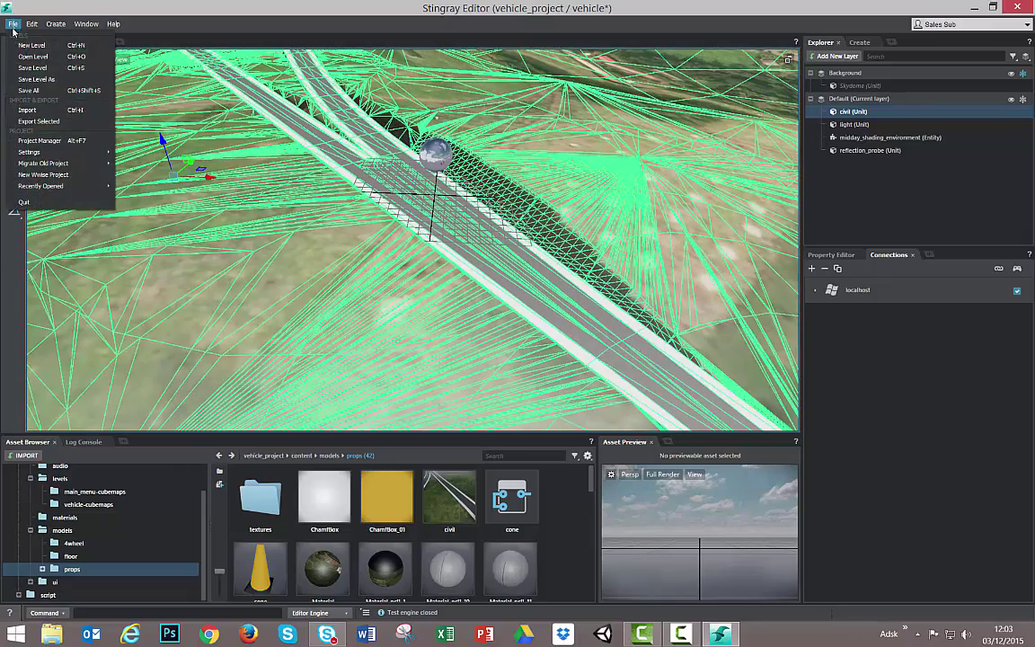
left_click(53, 92)
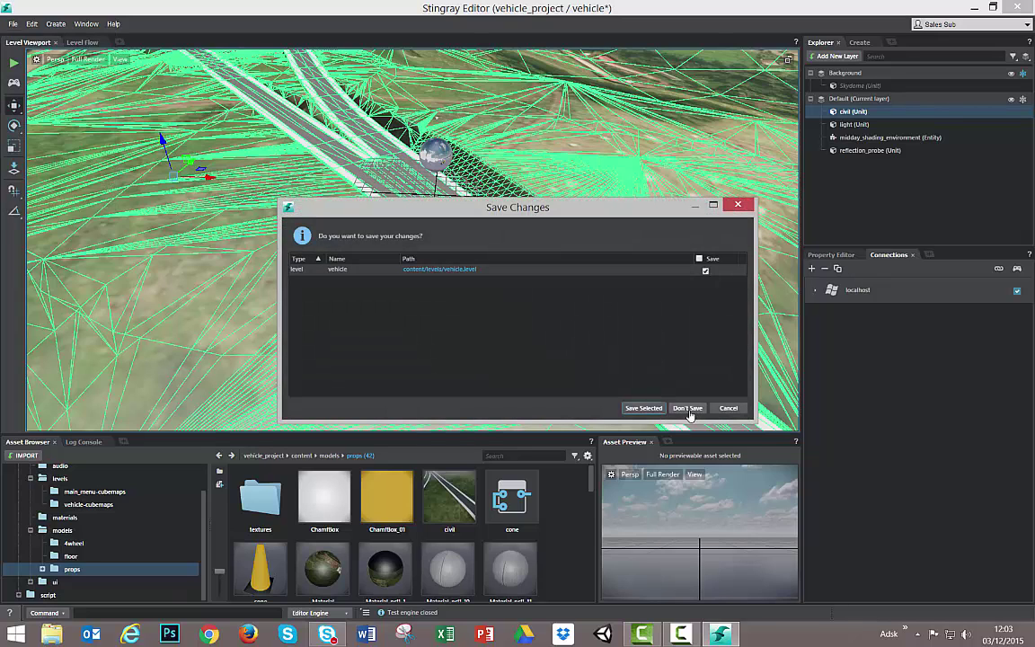
left_click(687, 408)
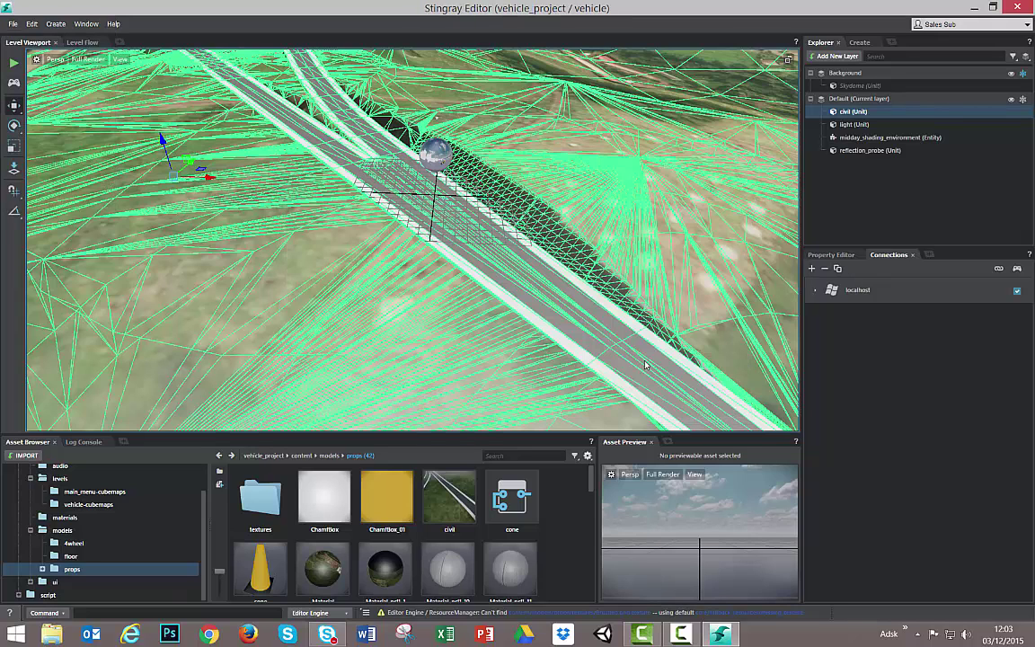
Expand the localhost connection's details and add the Deployer panel alongside Connections
left_click(818, 292)
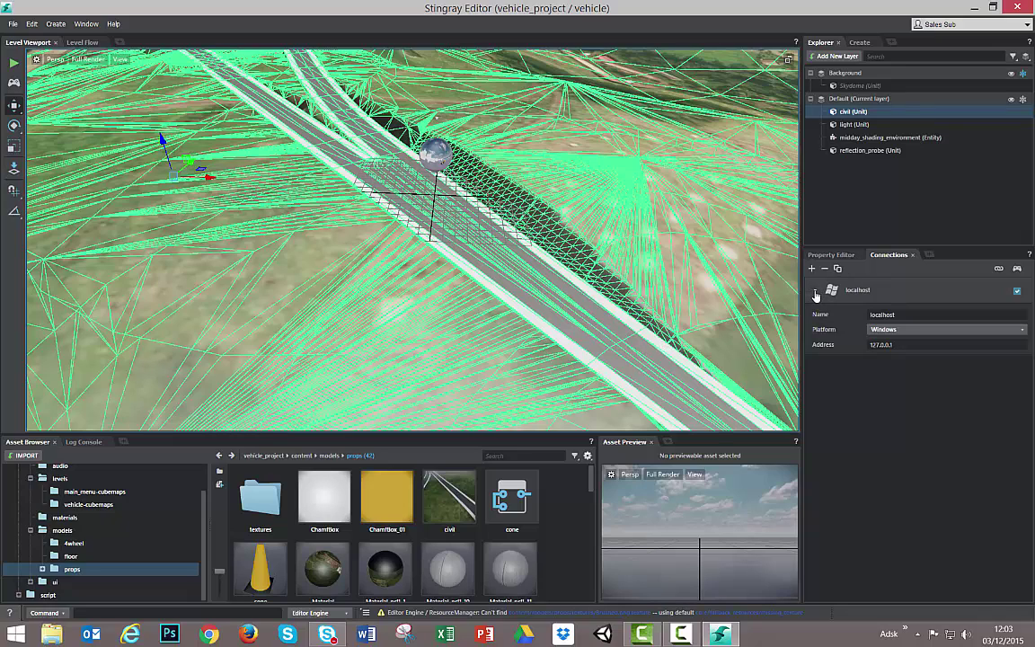
left_click(930, 256)
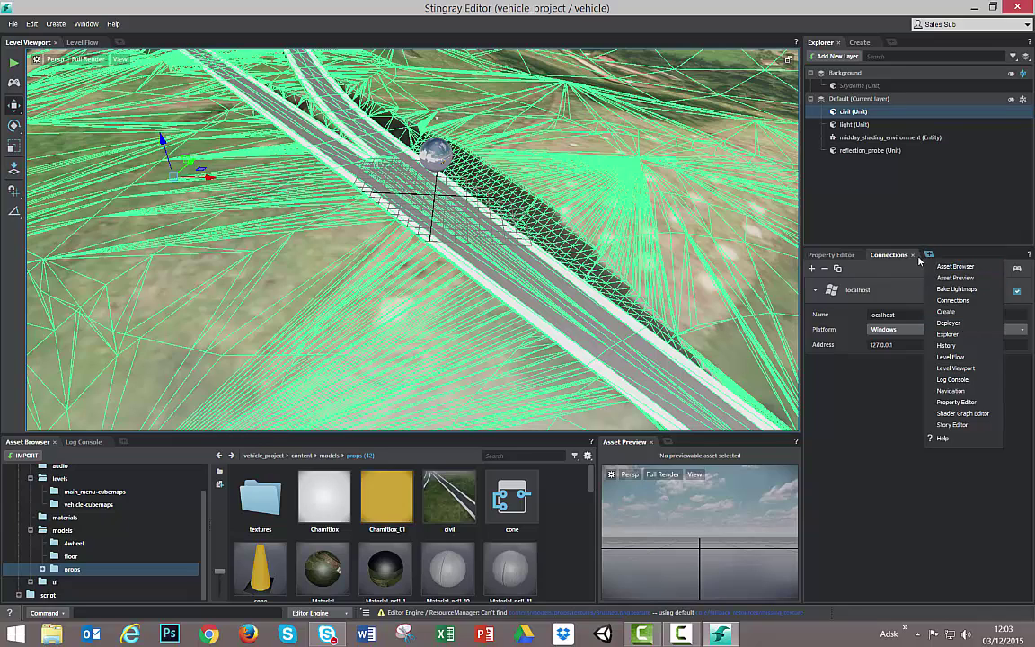
left_click(949, 323)
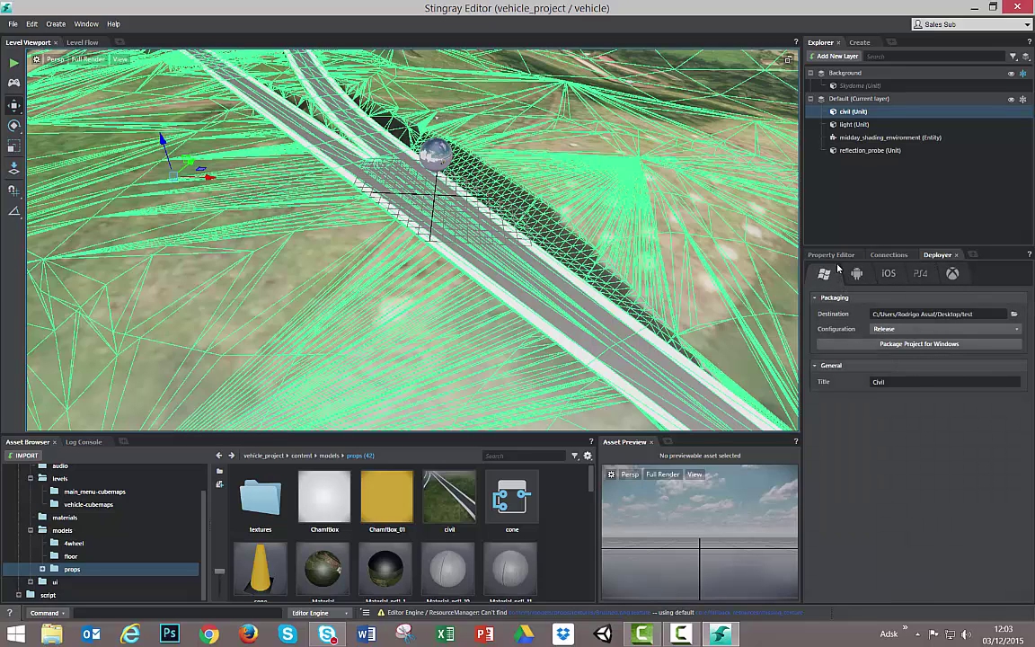
Review the Deployer's packaging options for Android, iOS, PS4 and Xbox One, and return to the Windows platform
left_click(858, 274)
left_click(889, 275)
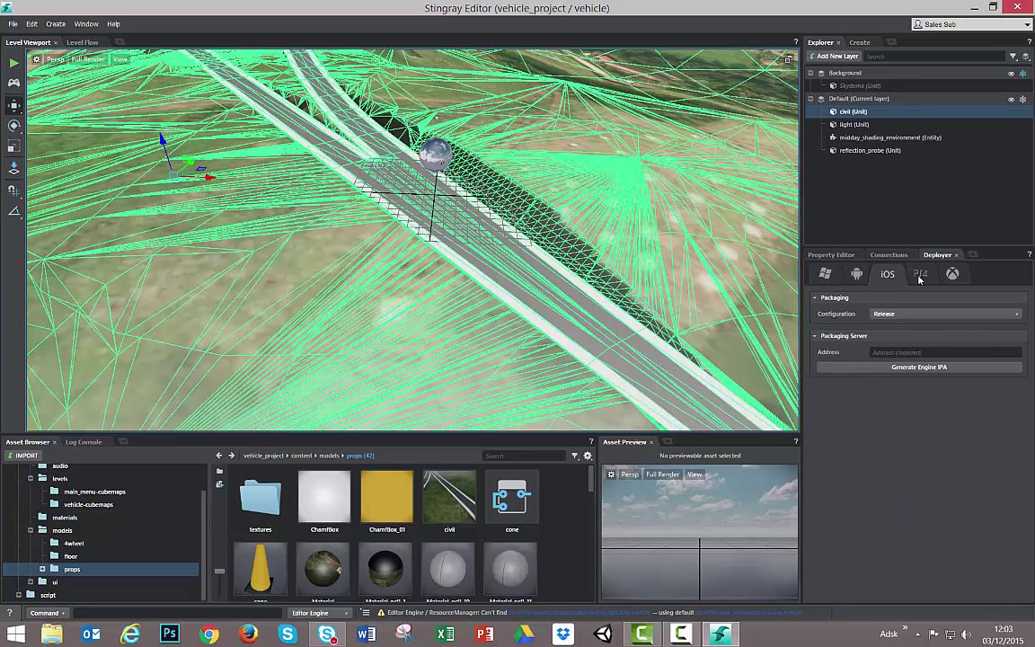
left_click(922, 277)
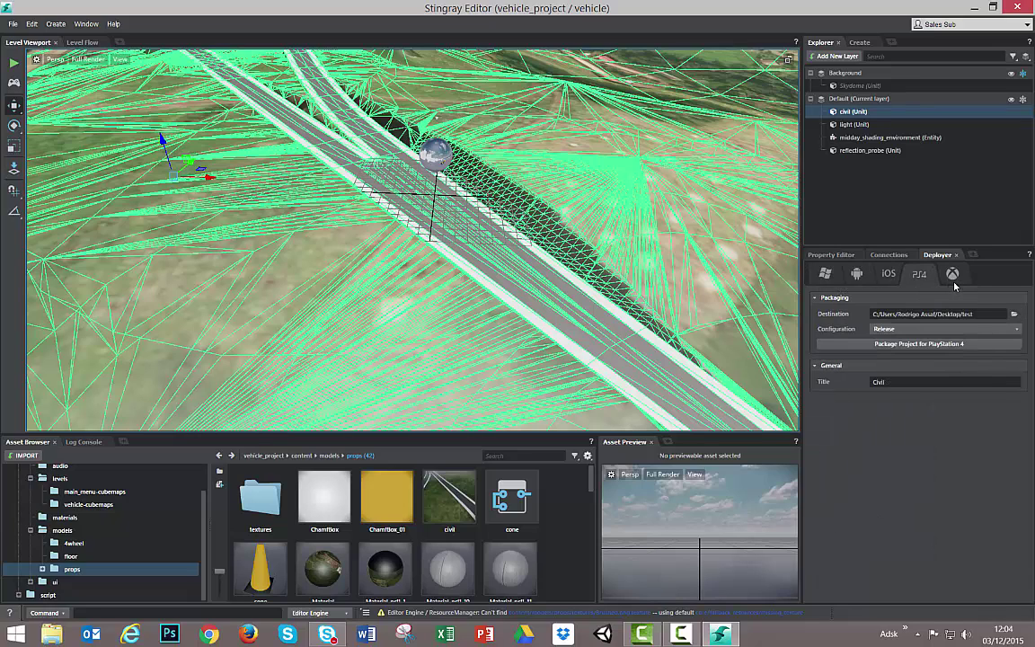
left_click(954, 278)
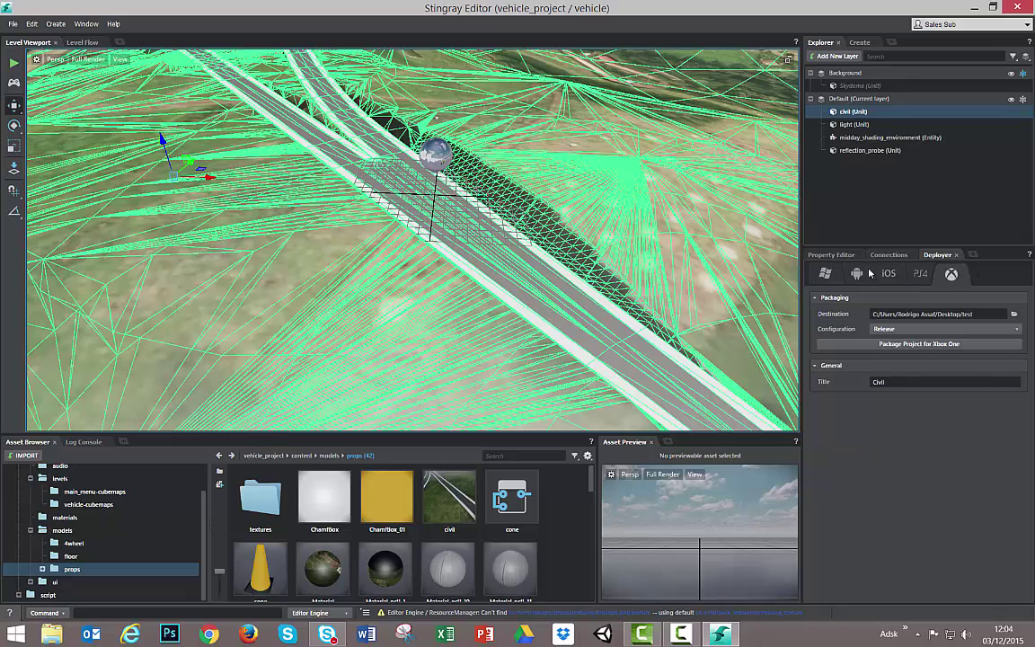
left_click(825, 274)
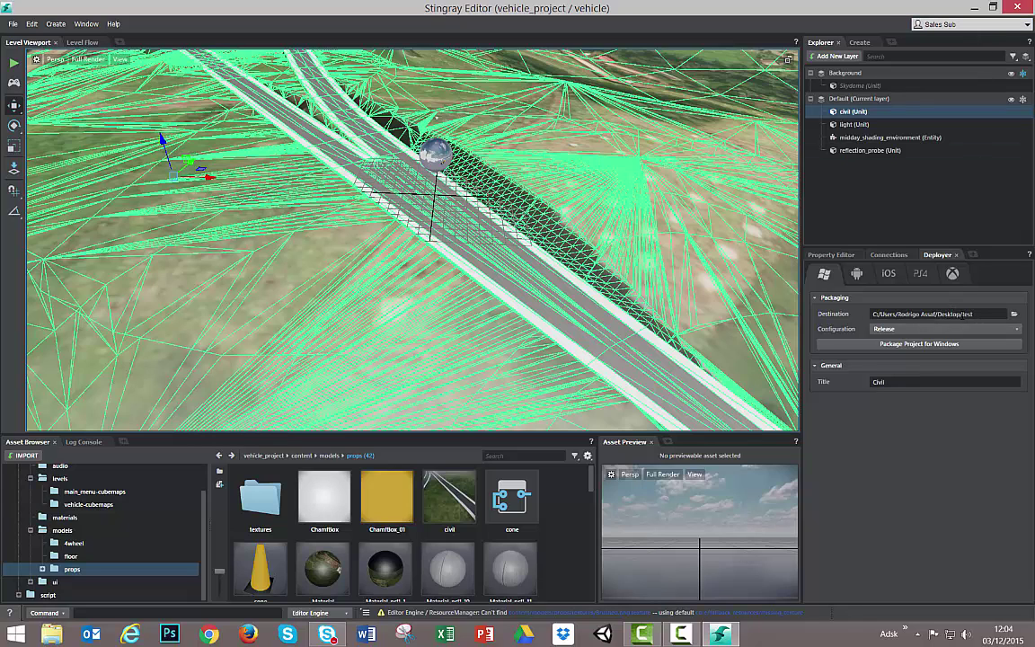
Create a new folder named Civil on the Desktop and set it as the Windows packaging destination
left_click(1013, 316)
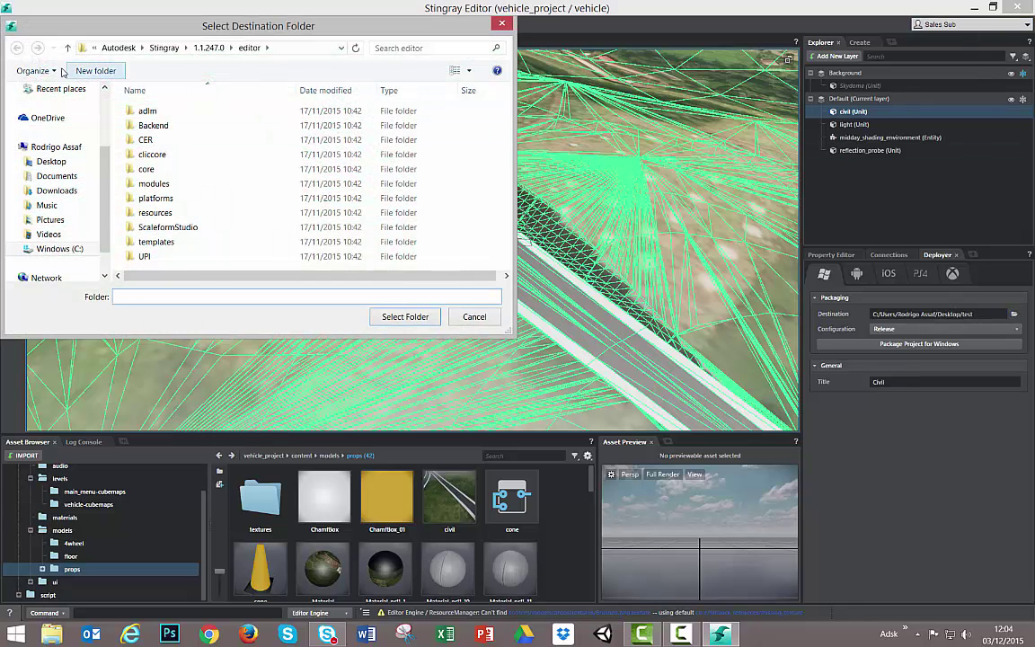
scroll(58, 126, "up", 3)
left_click(52, 122)
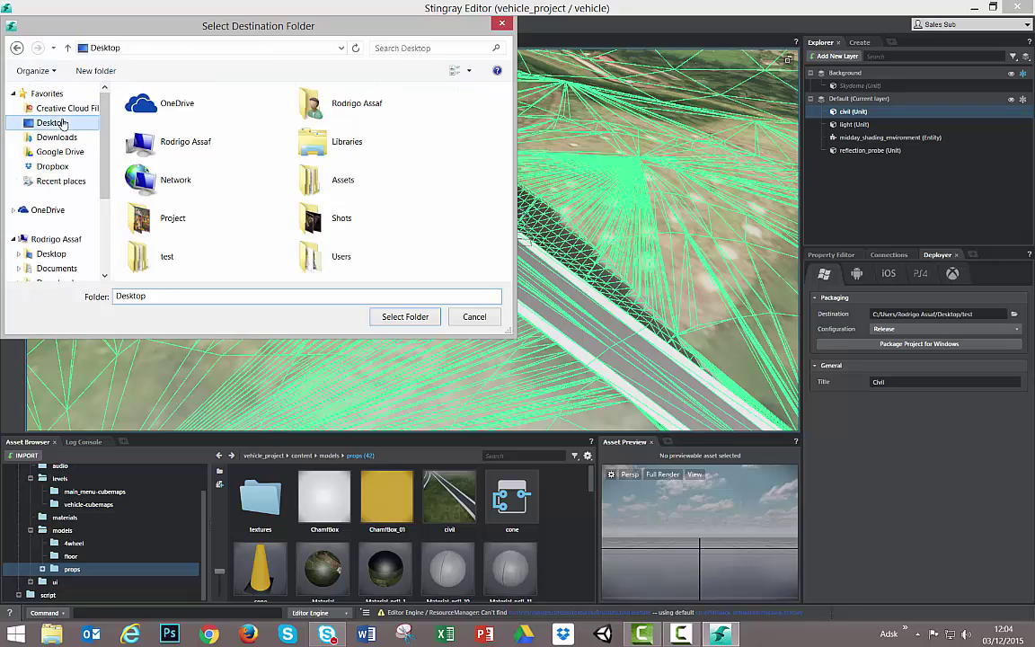
left_click(101, 73)
type("Civil")
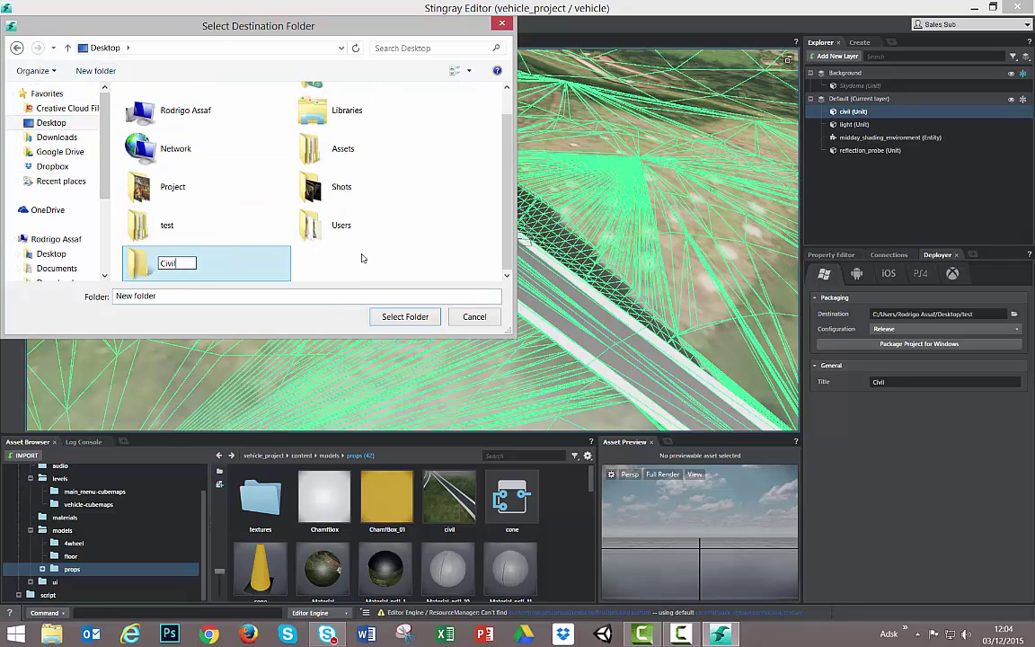
key("Return")
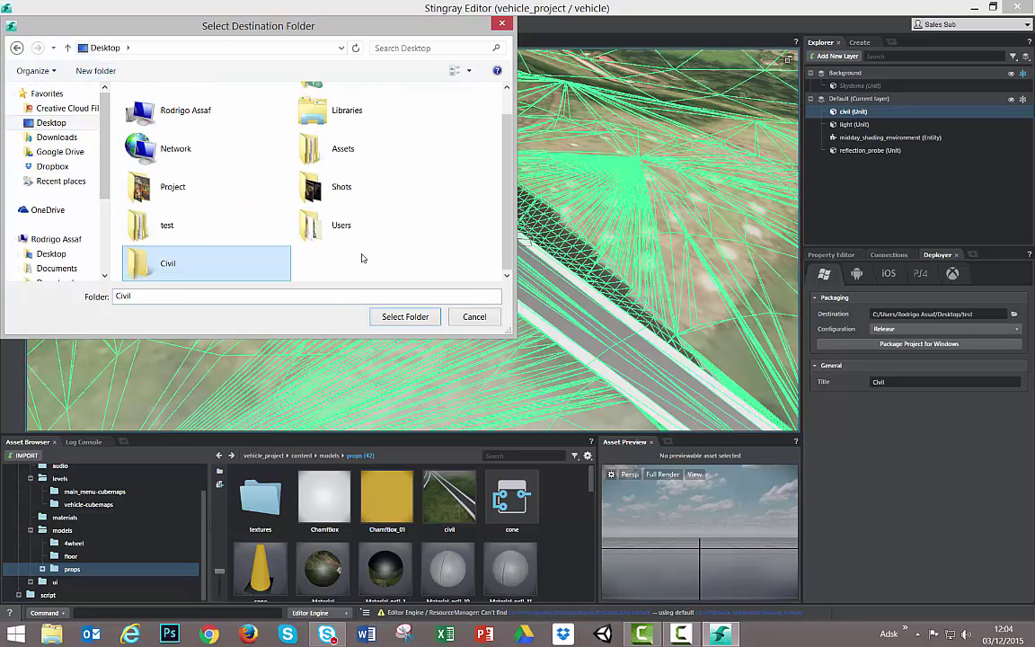
left_click(405, 316)
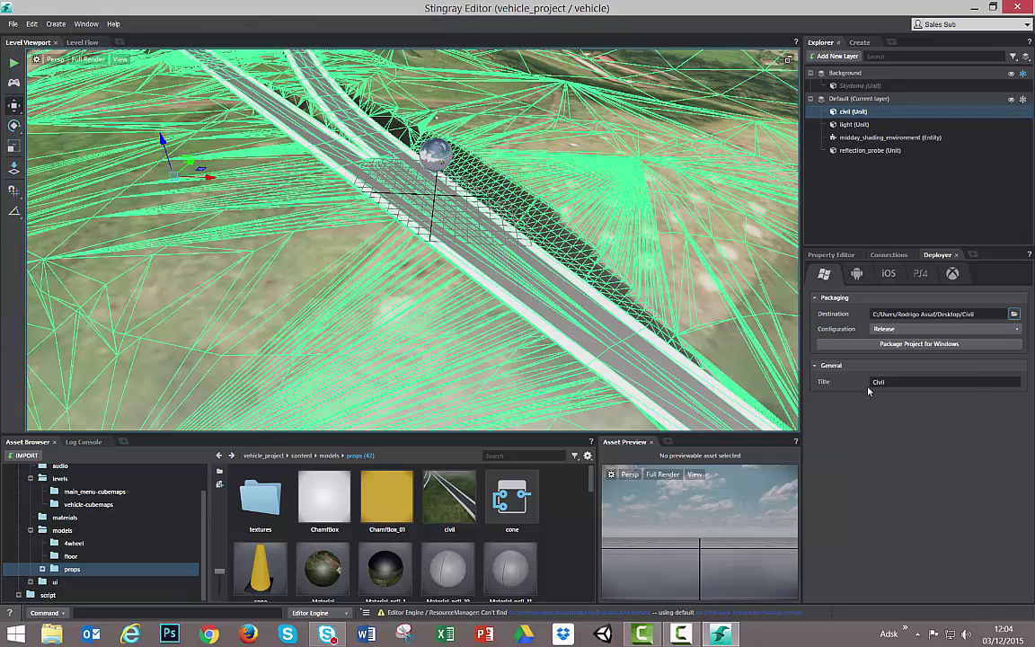
Package the project for Windows with the Release configuration and the title Civil
left_click(894, 334)
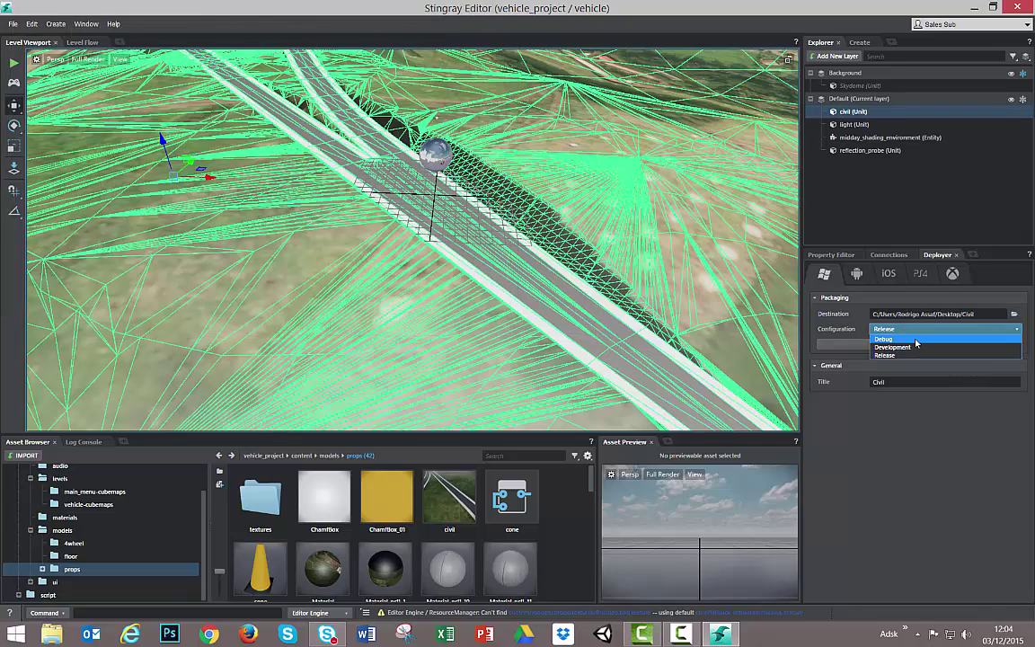
left_click(913, 355)
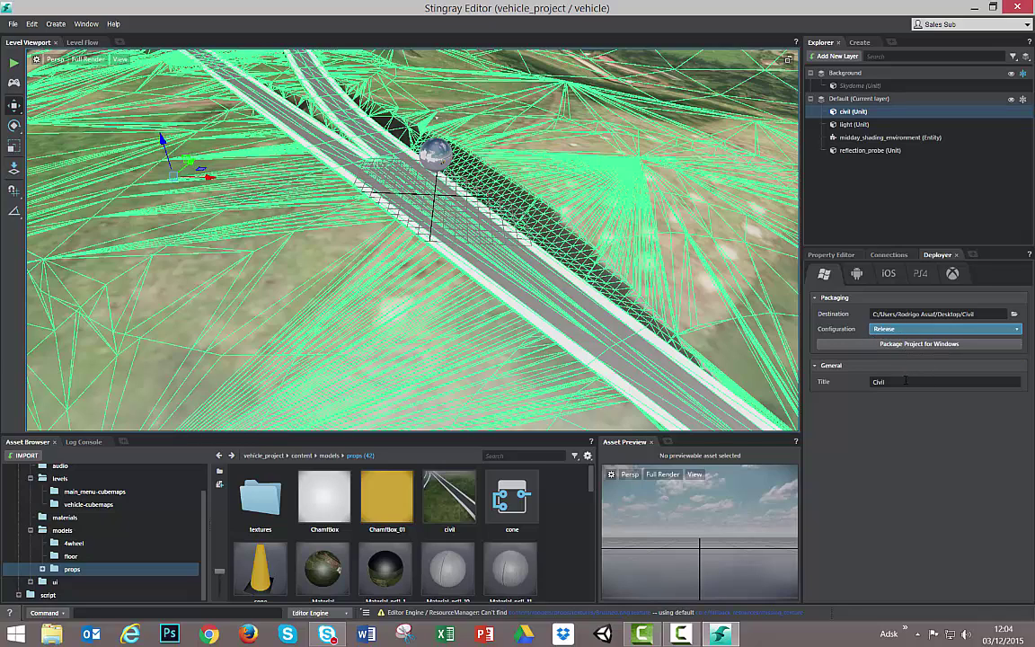
left_click(886, 382)
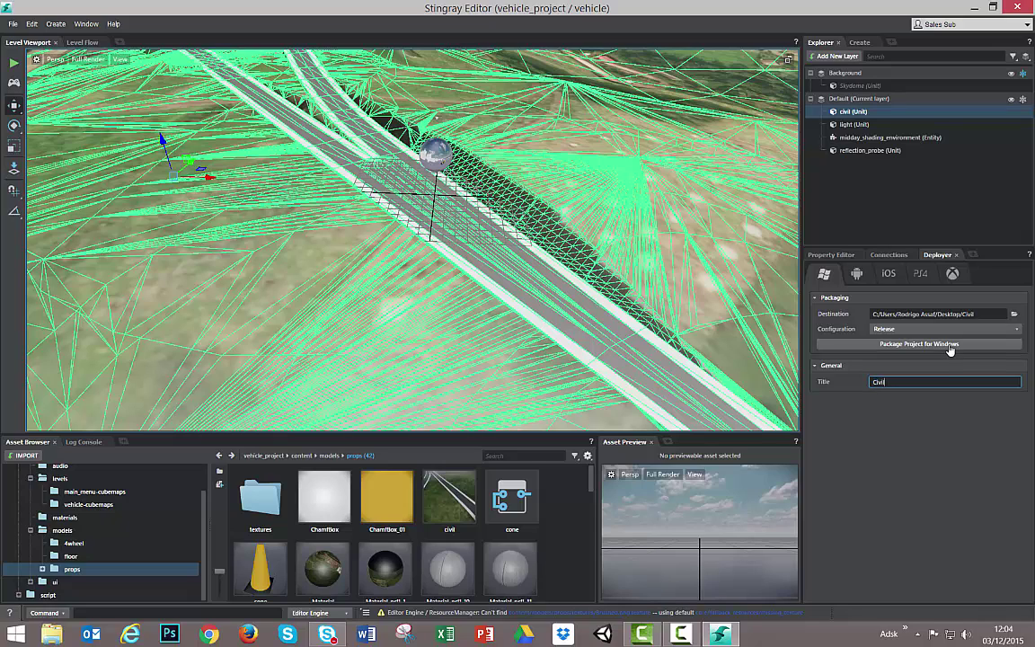
left_click(951, 345)
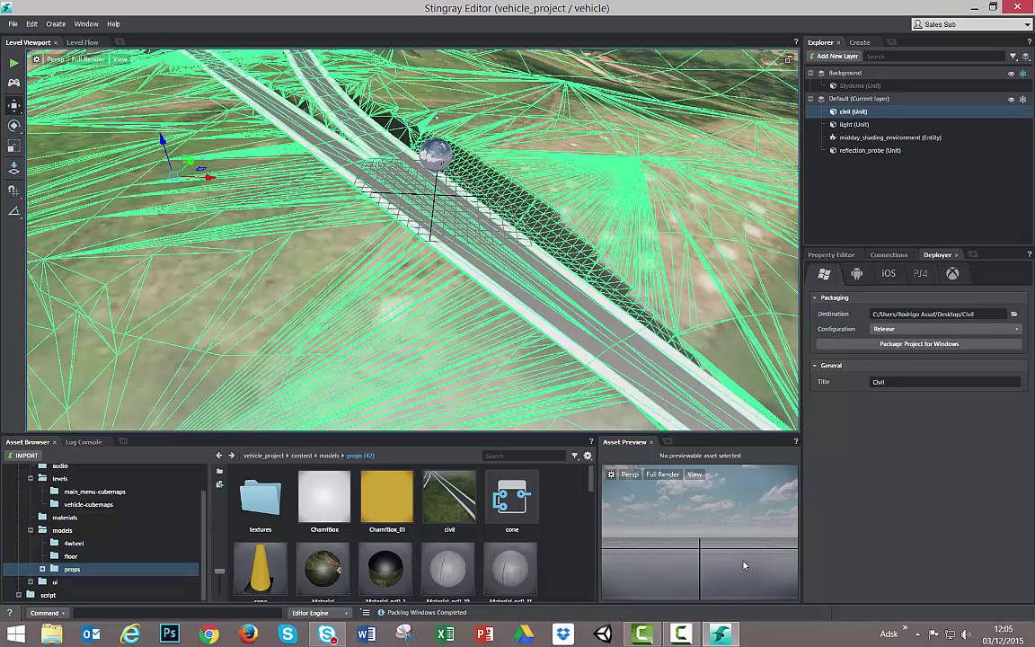
Minimize the editor and move the Civil folder to an open area of the Windows desktop
left_click(974, 8)
left_click_drag(440, 115, 28, 47)
left_click_drag(25, 97, 200, 112)
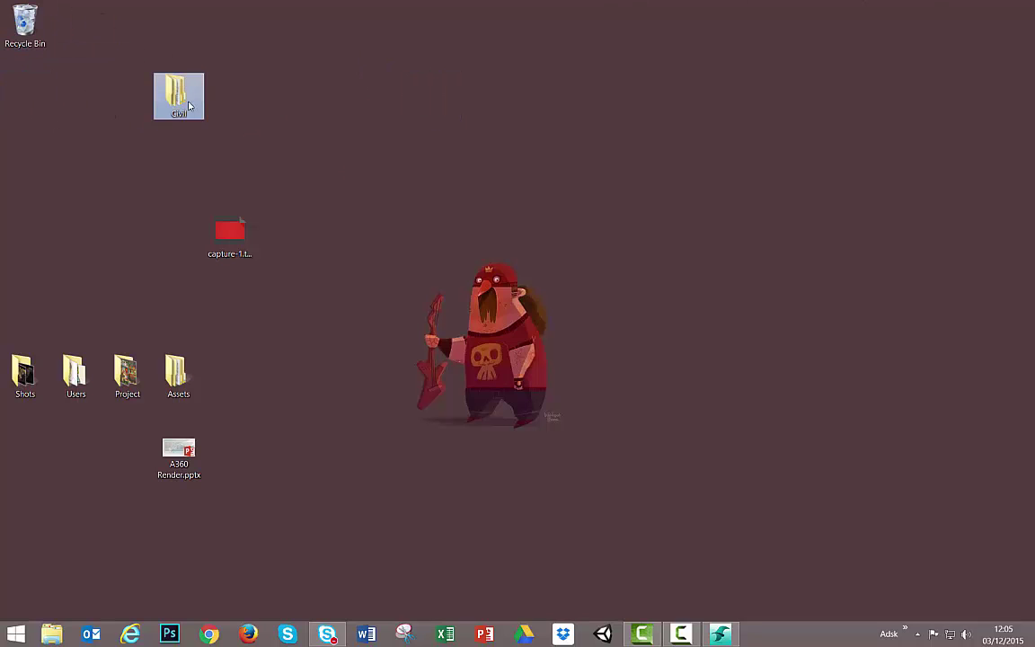
Open the Civil folder's win64 release subfolder in File Explorer and launch Civil.exe
double_click(182, 99)
left_click(264, 97)
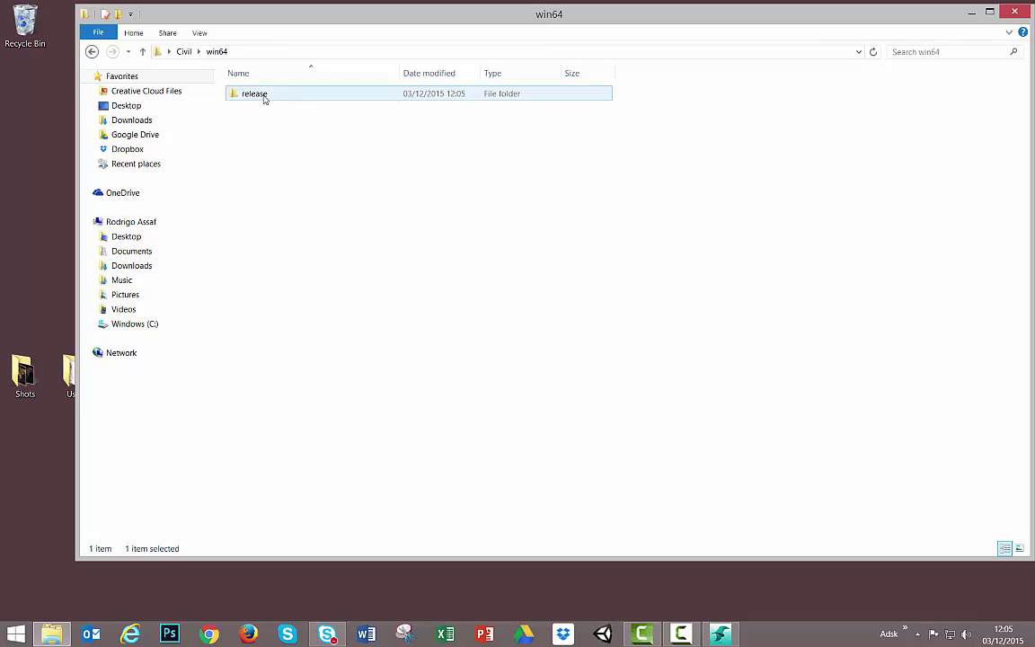
double_click(264, 100)
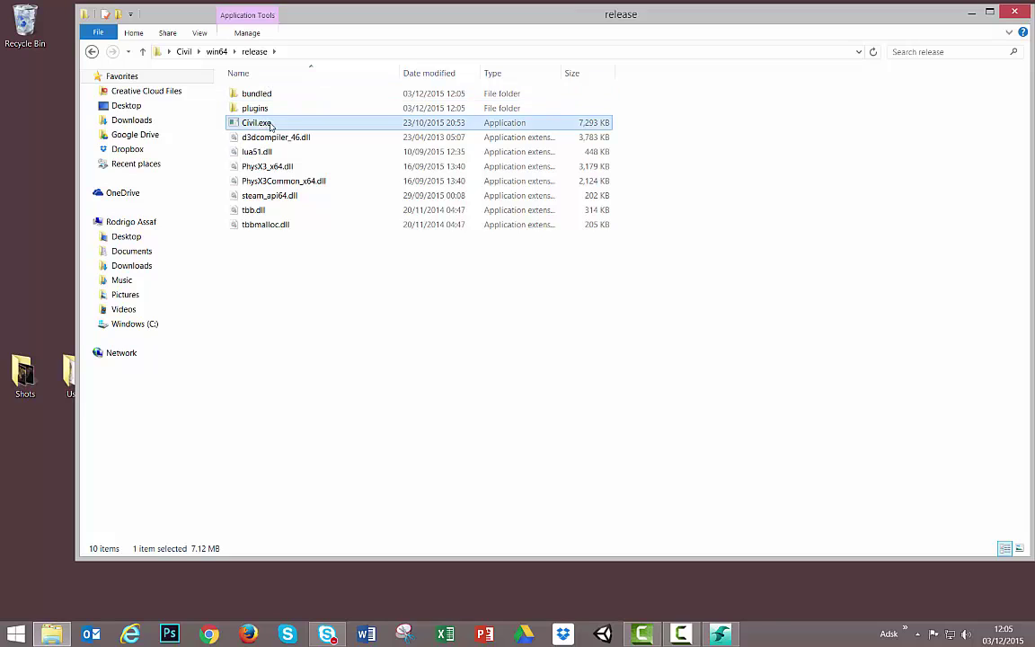
double_click(269, 126)
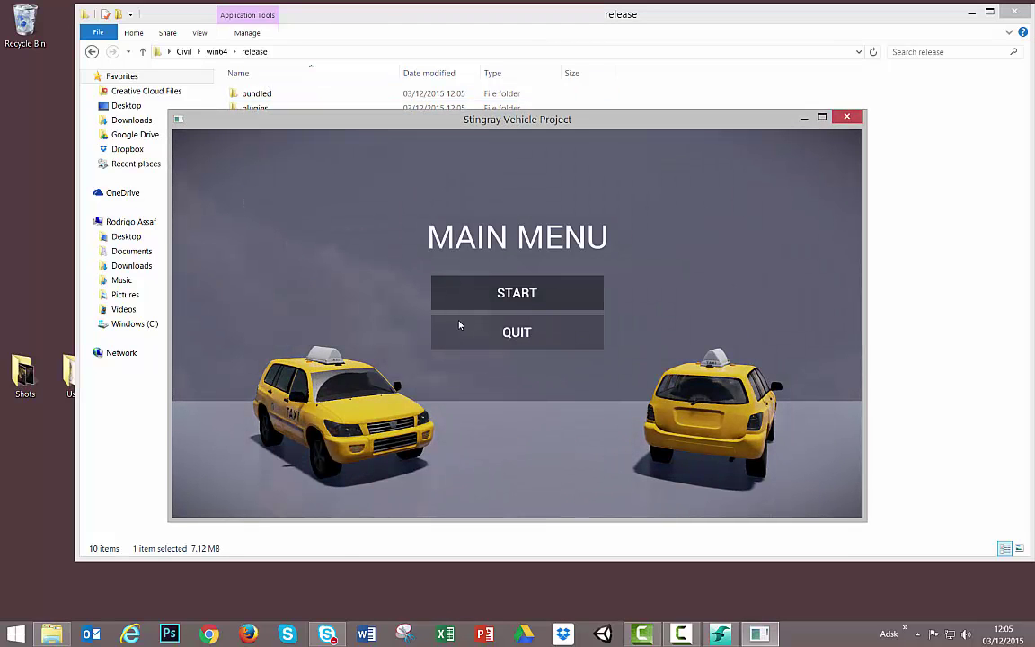
Start the packaged vehicle game and drive the yellow taxi along the curving road and under the overpasses
left_click(544, 300)
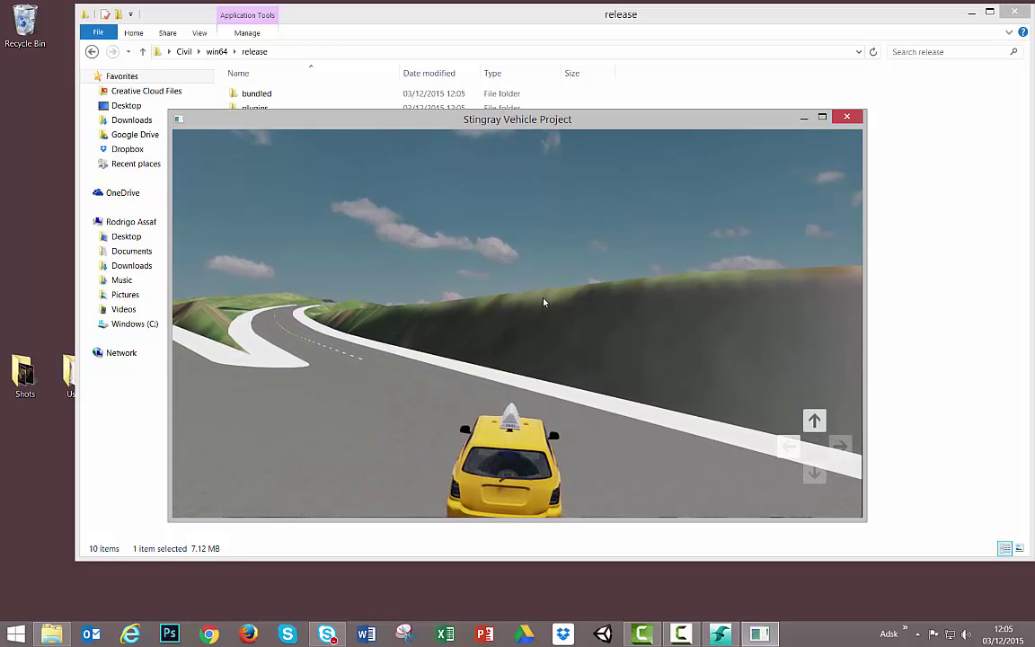
key("Left")
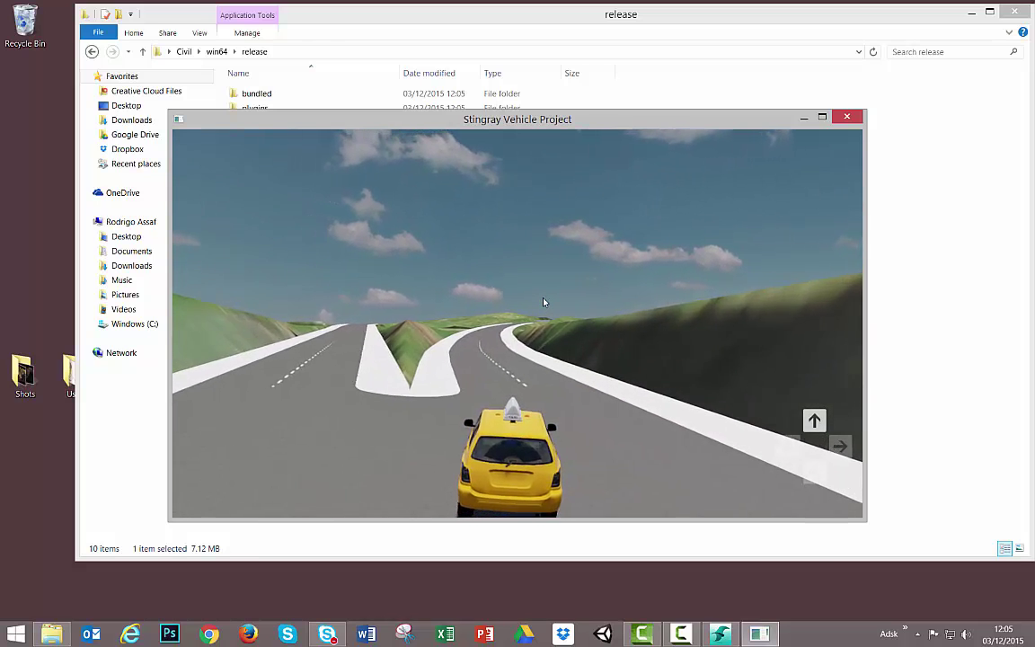
key("Up")
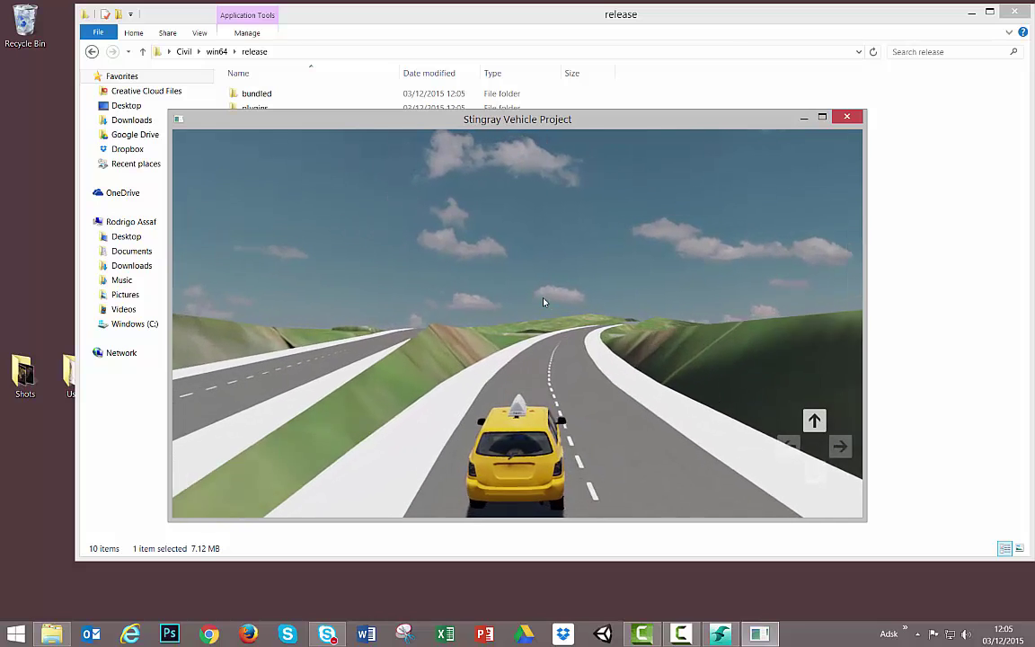
key("Up")
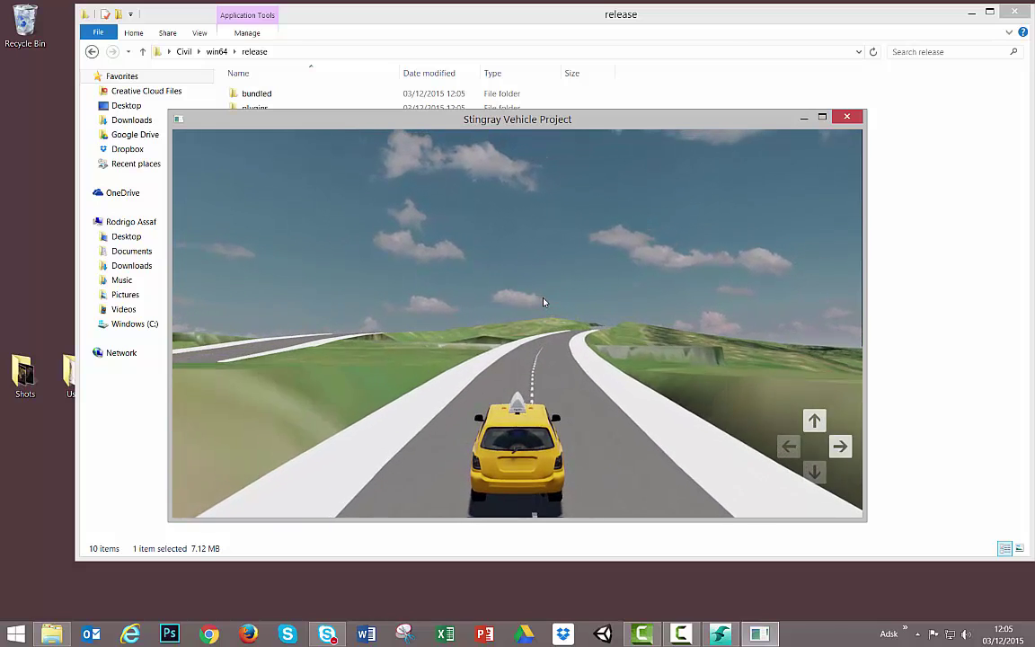
key("Up")
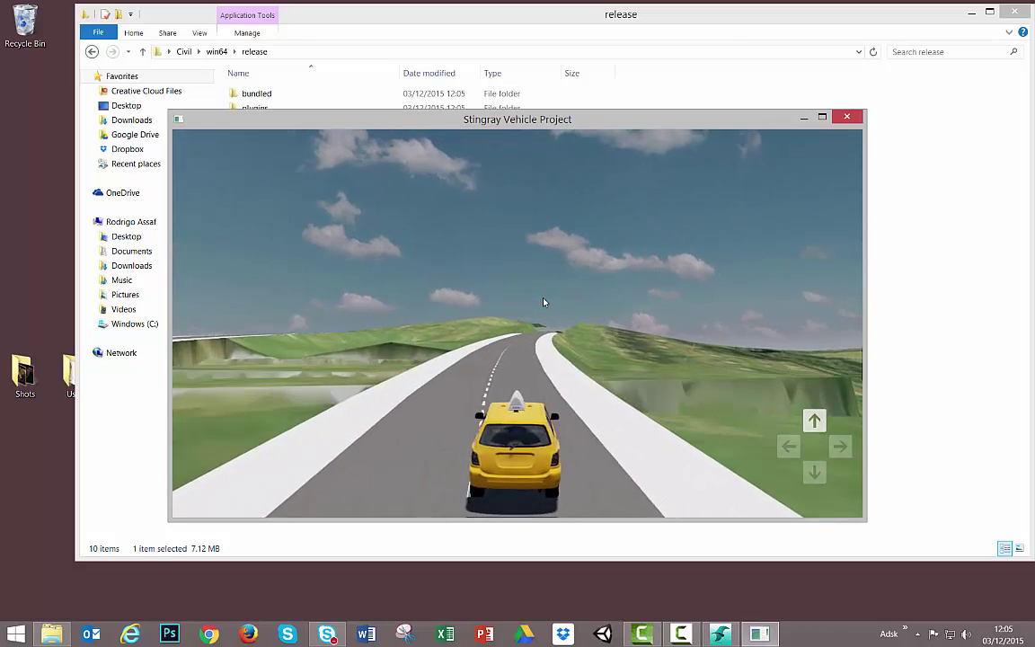
key("Up")
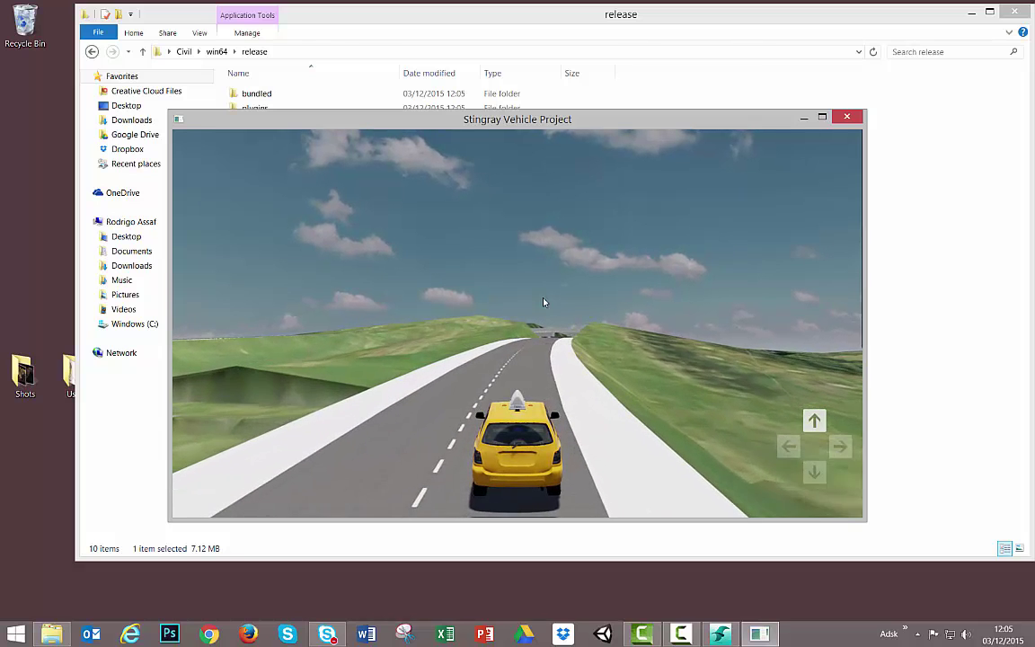
key("Up")
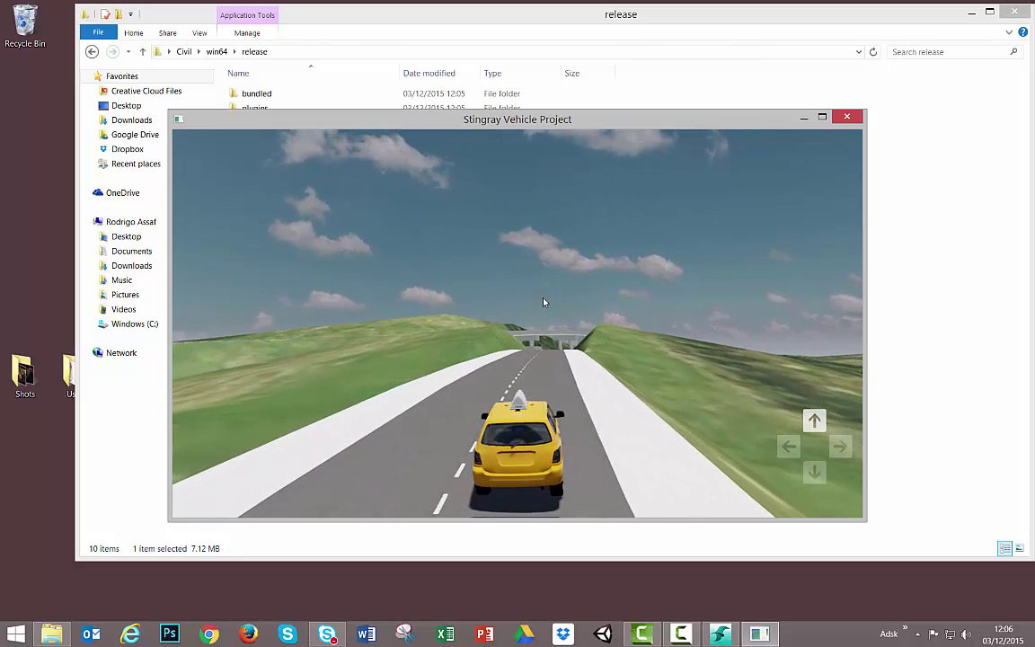
key("Up")
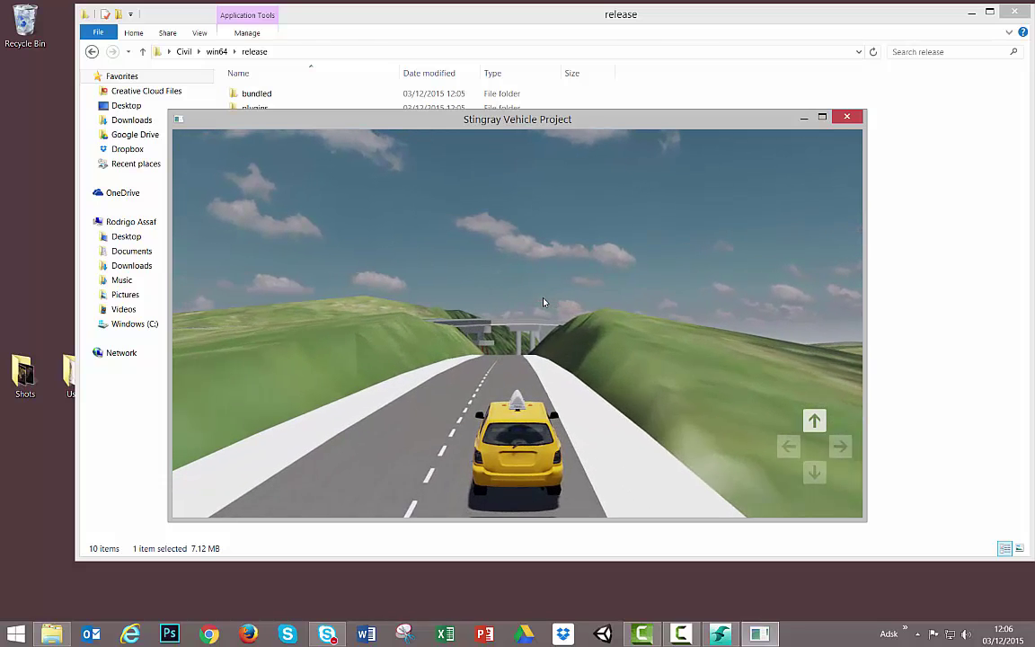
key("Up")
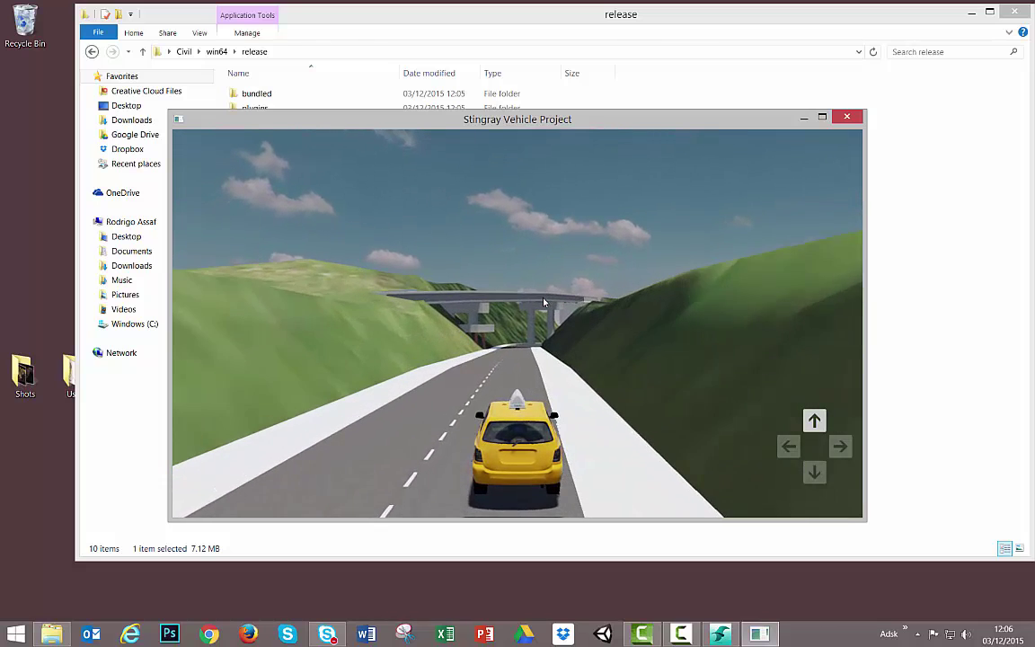
key("Up")
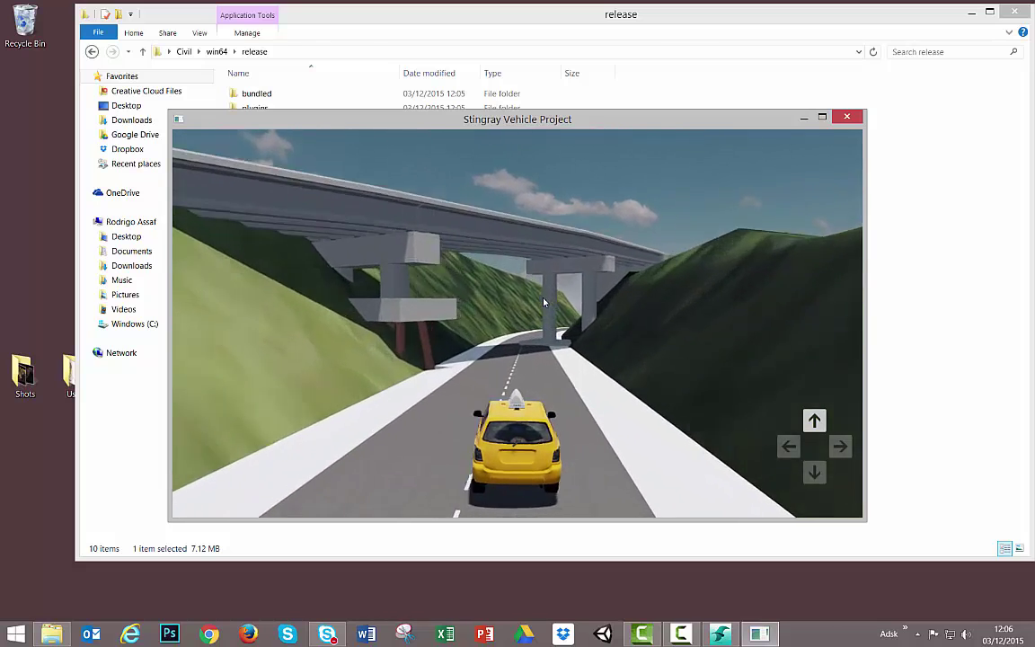
key("Up")
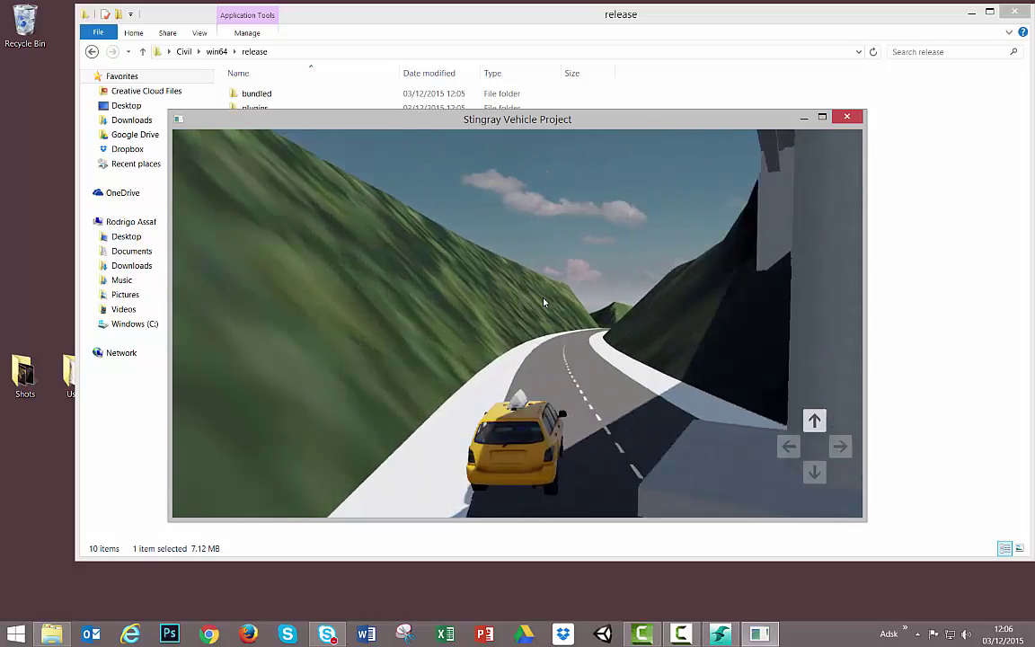
key("Up")
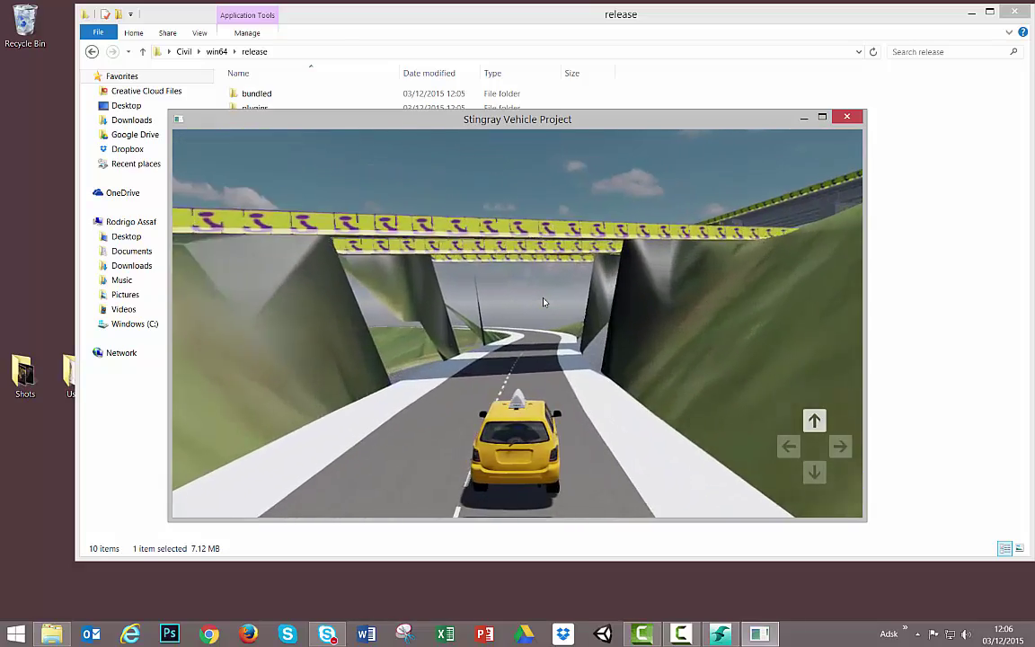
Drive the taxi out from under the overpasses and steer left off the curving road onto the grassy slope
key("Up")
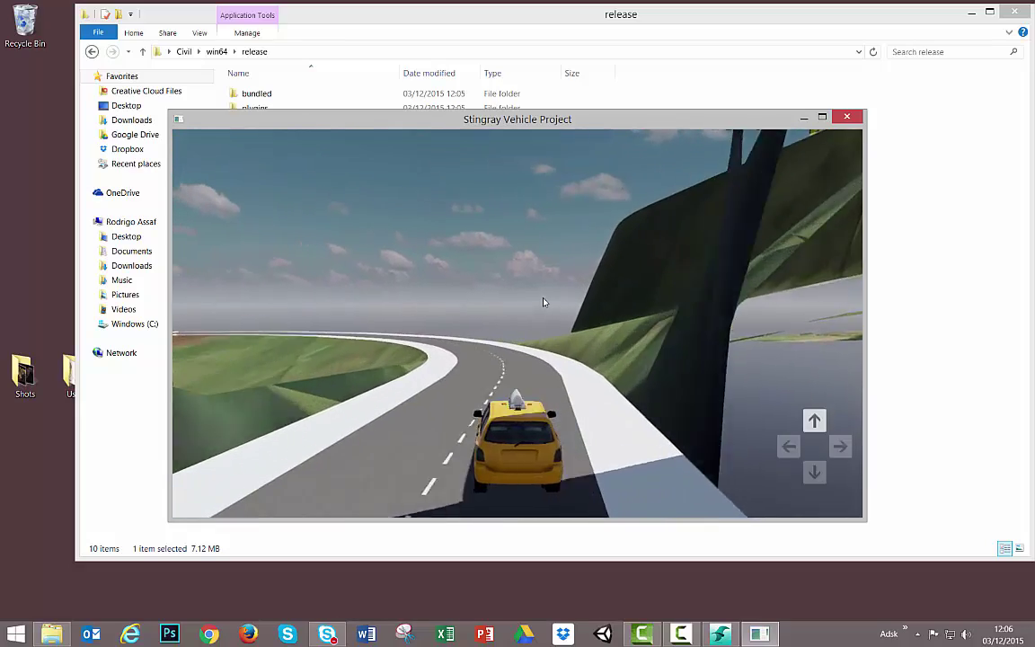
key("Up")
key("Left")
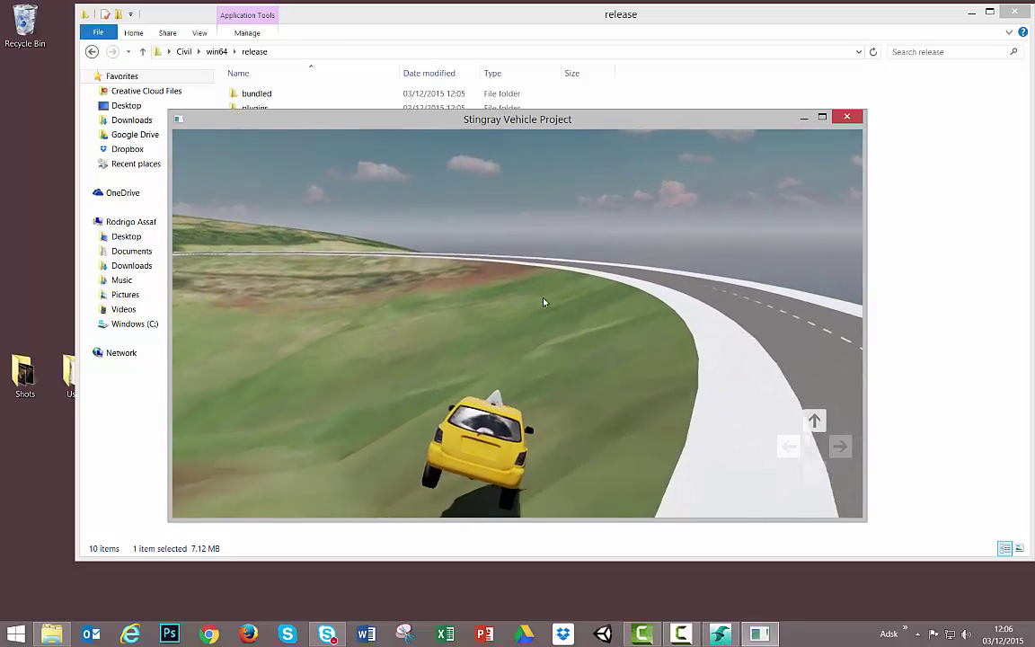
key("Up")
key("Left")
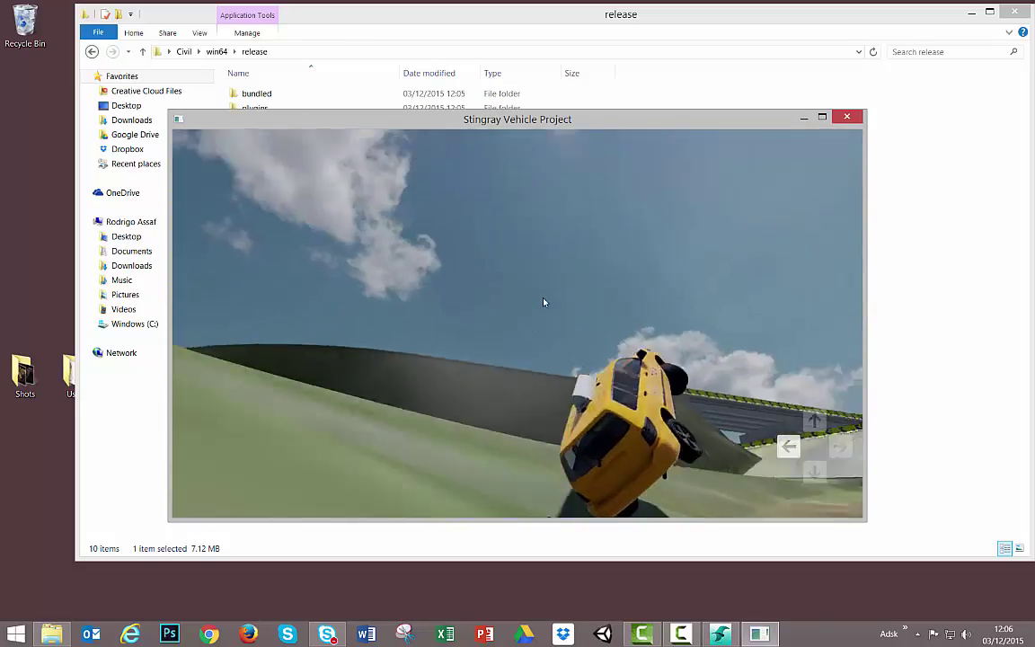
Drive the taxi across the open grassy terrain, turning right away from the overpasses and weaving towards the valley
key("Up")
key("Right")
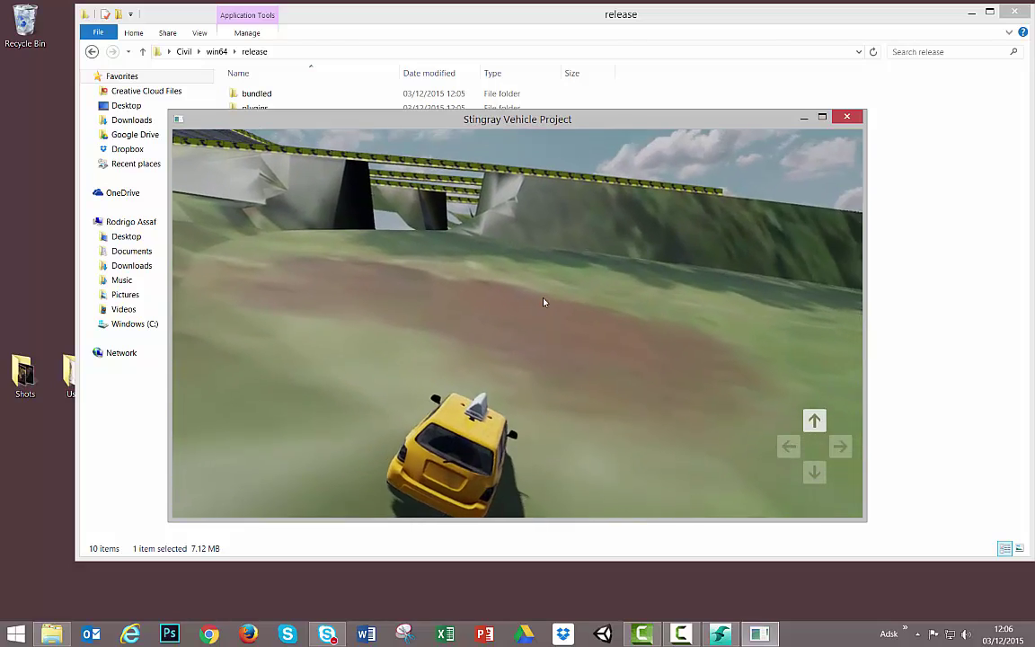
key("Right")
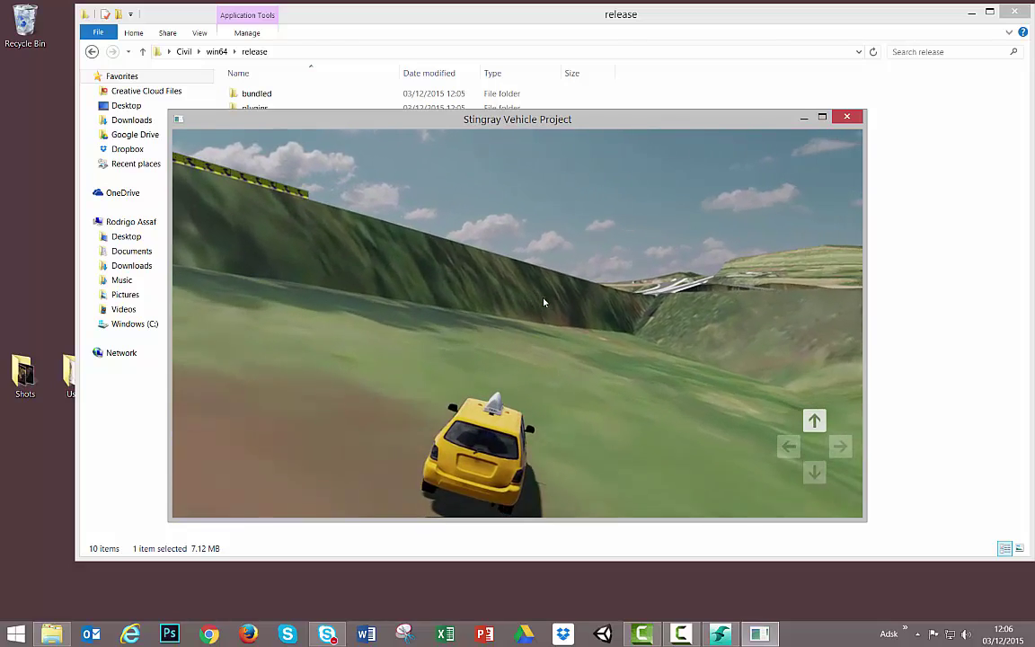
key("Right")
key("Left")
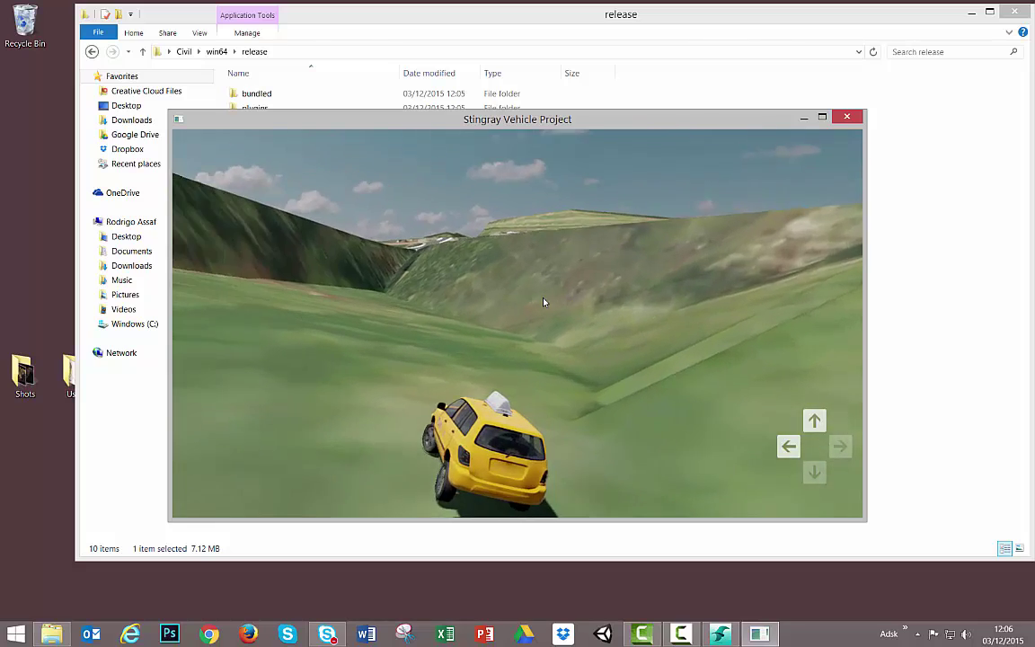
key("Right")
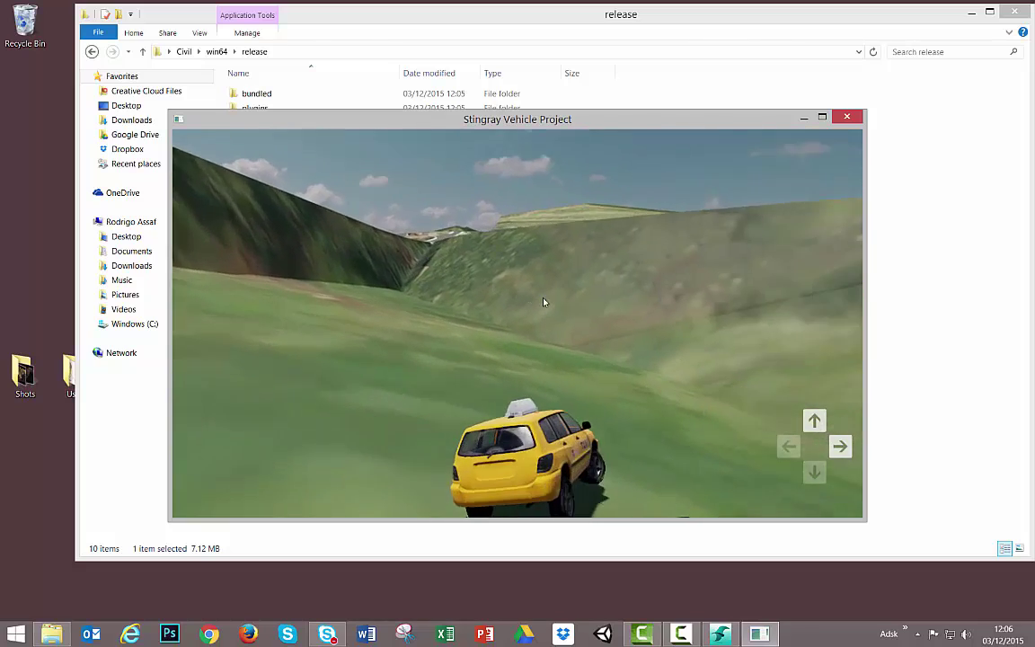